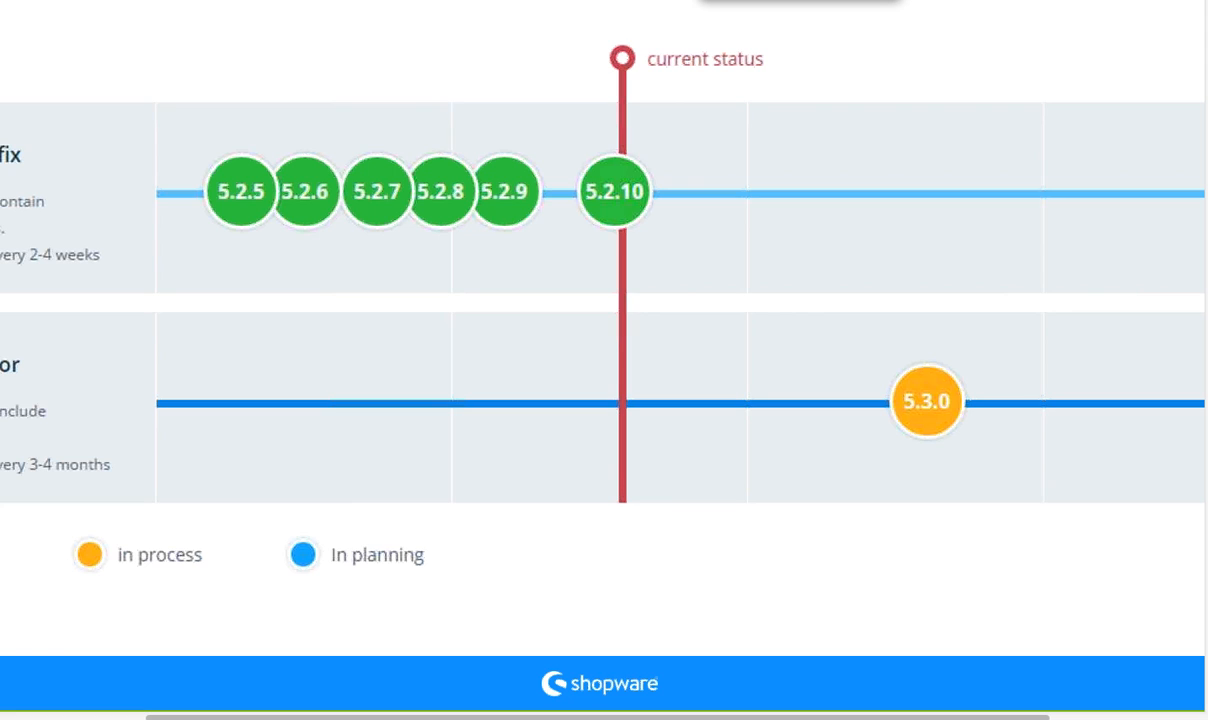
- End the slide show at the Live Demo slide and switch to Chrome to open the Shopware demo storefront
{"action": "key", "text": "Right"}
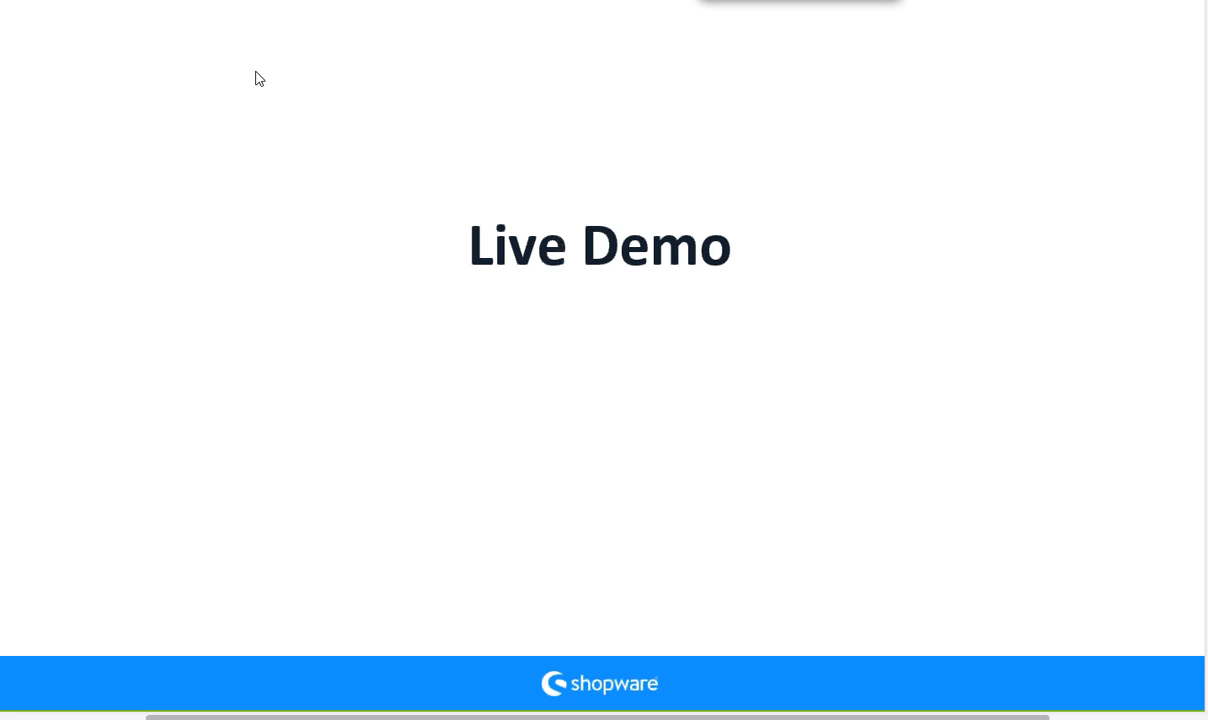
{"action": "key", "text": "Escape"}
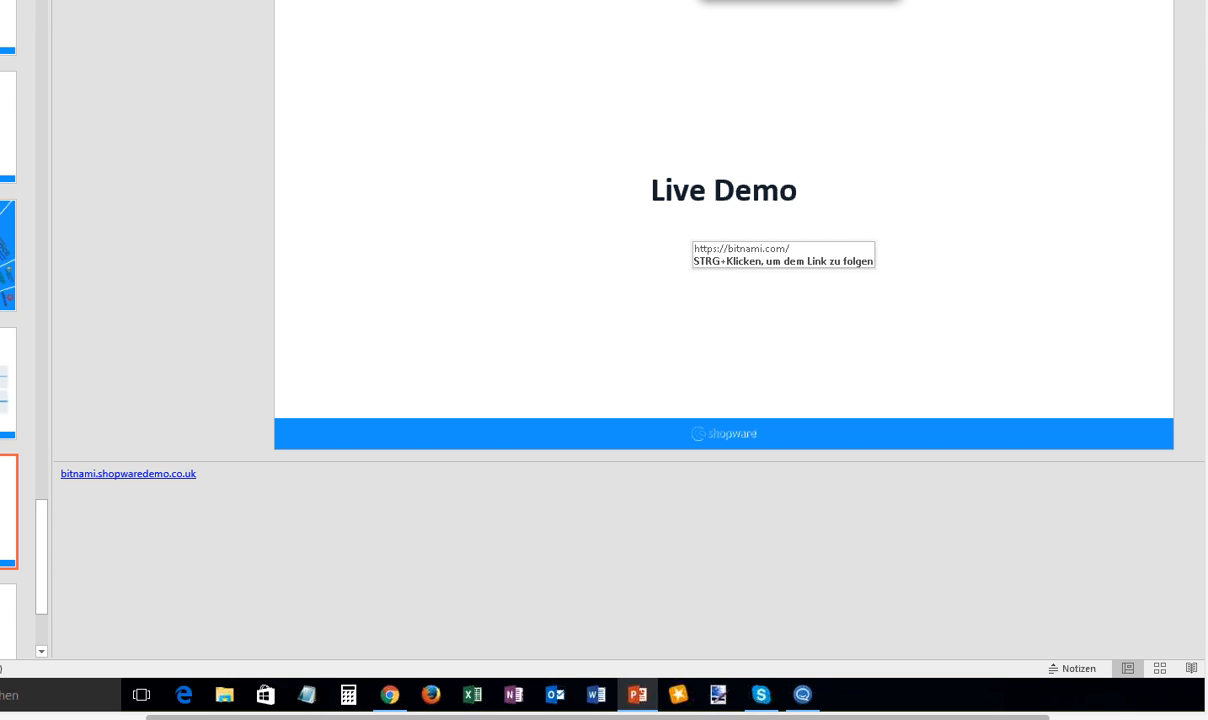
{"action": "left_click", "coordinate": [392, 697]}
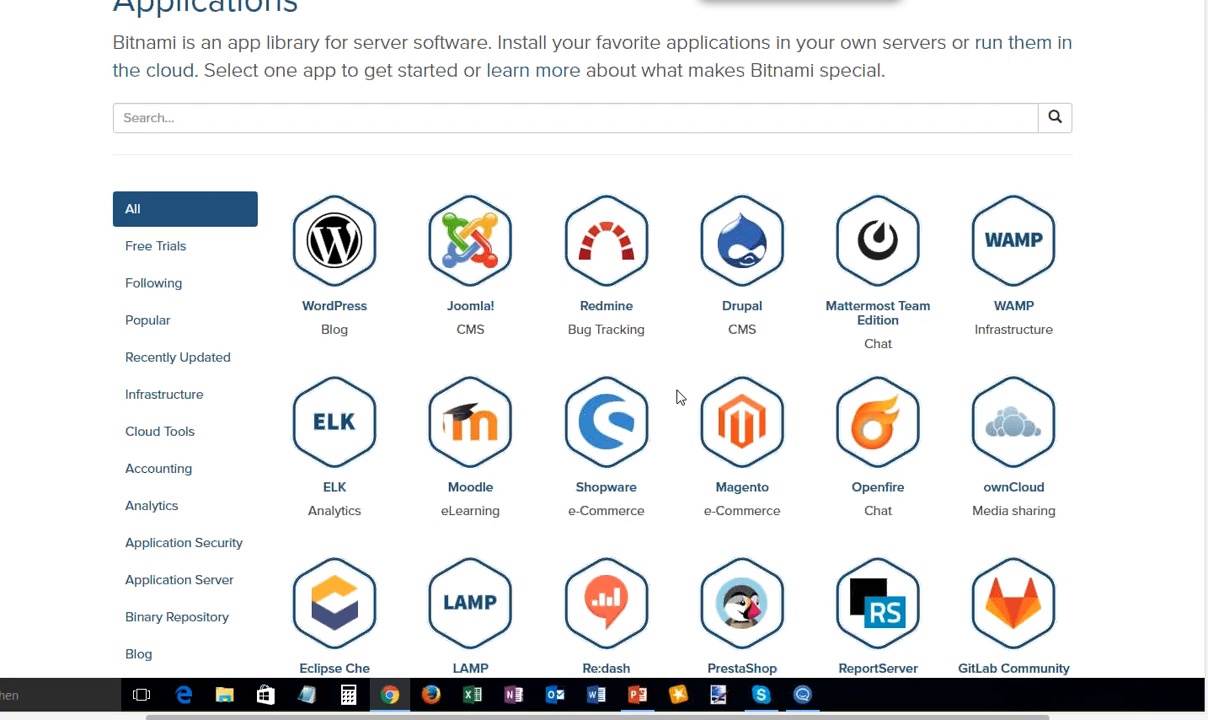
{"action": "left_click", "coordinate": [660, 460]}
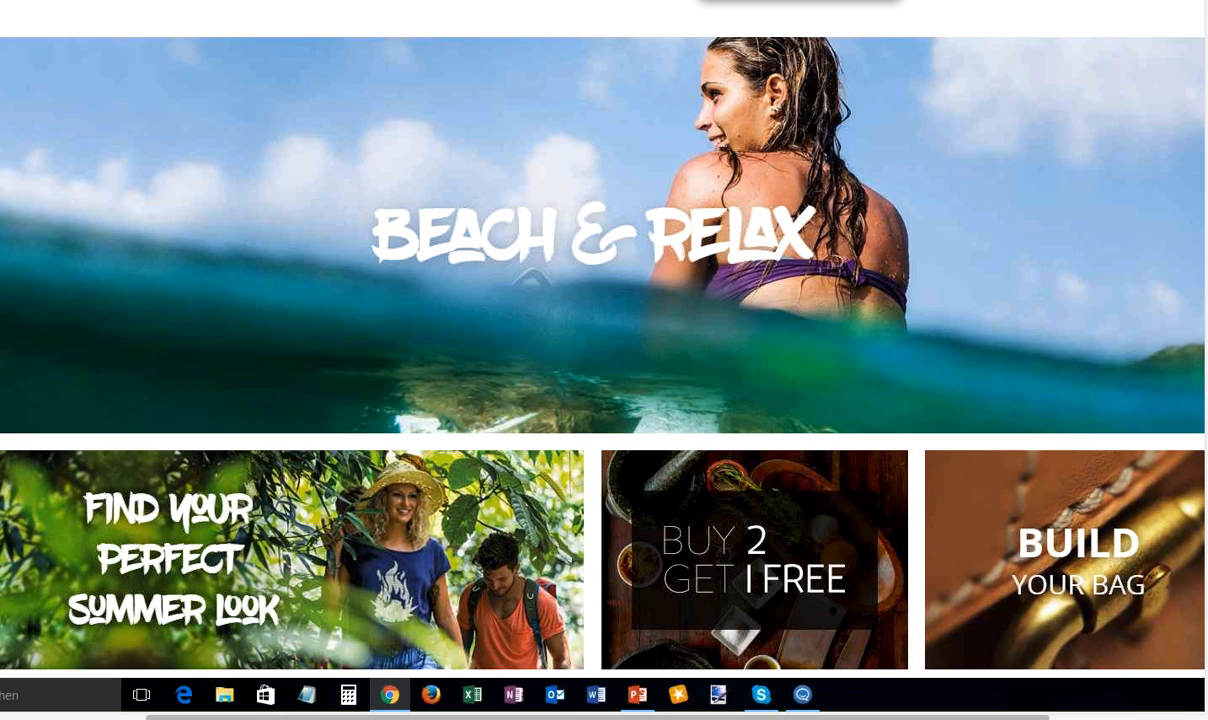
- Examine the storefront home page from the Beach & Relax banner through brands, news and topsellers to the footer
{"action": "scroll", "coordinate": [64, 150], "scroll_direction": "down", "scroll_amount": 1}
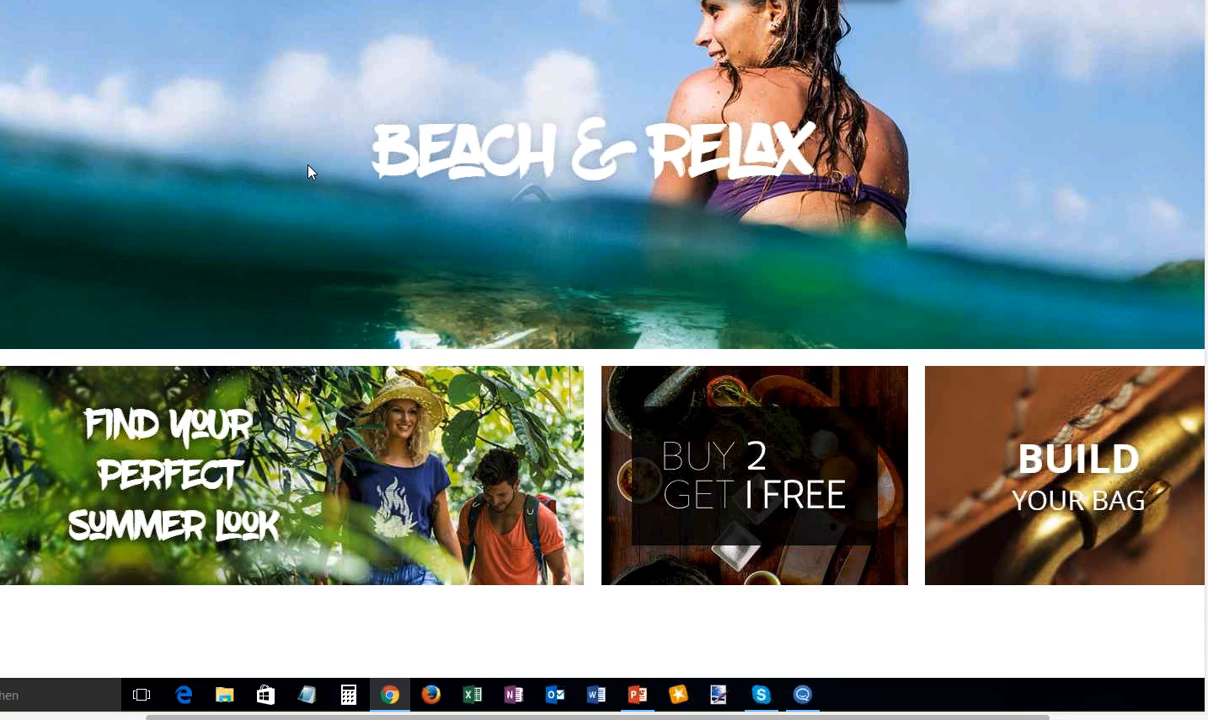
{"action": "scroll", "coordinate": [169, 221], "scroll_direction": "down", "scroll_amount": 1}
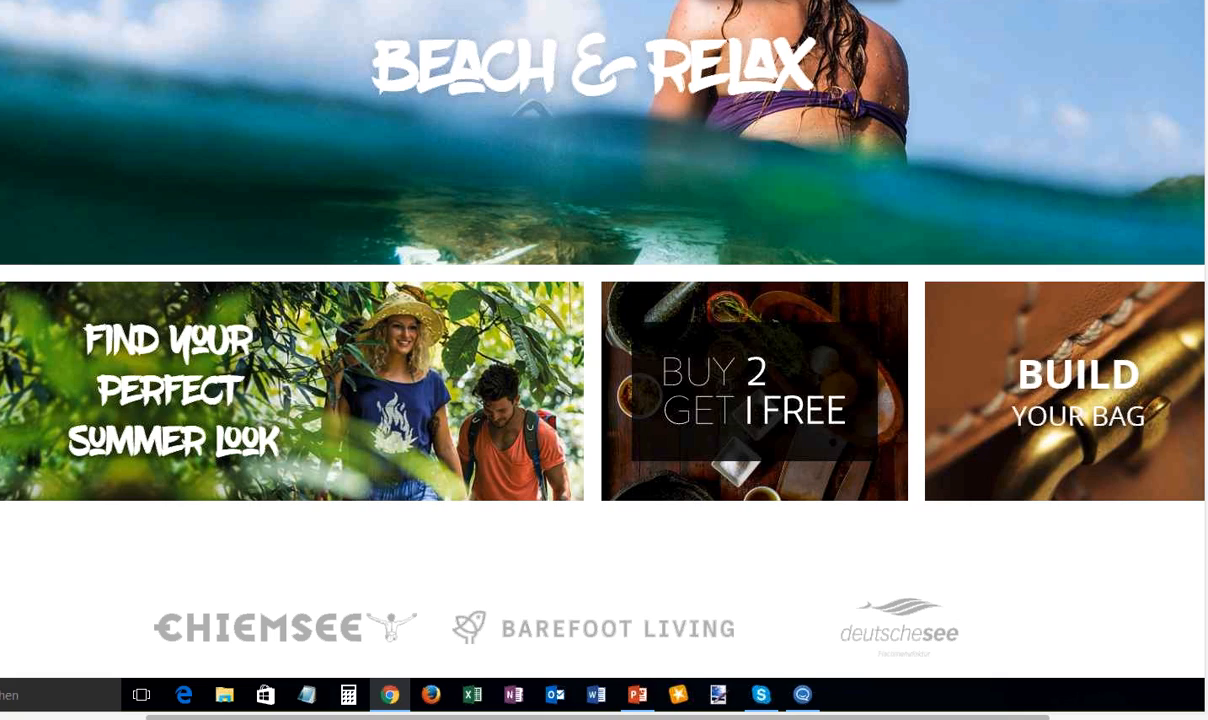
{"action": "scroll", "coordinate": [604, 340], "scroll_direction": "down", "scroll_amount": 5}
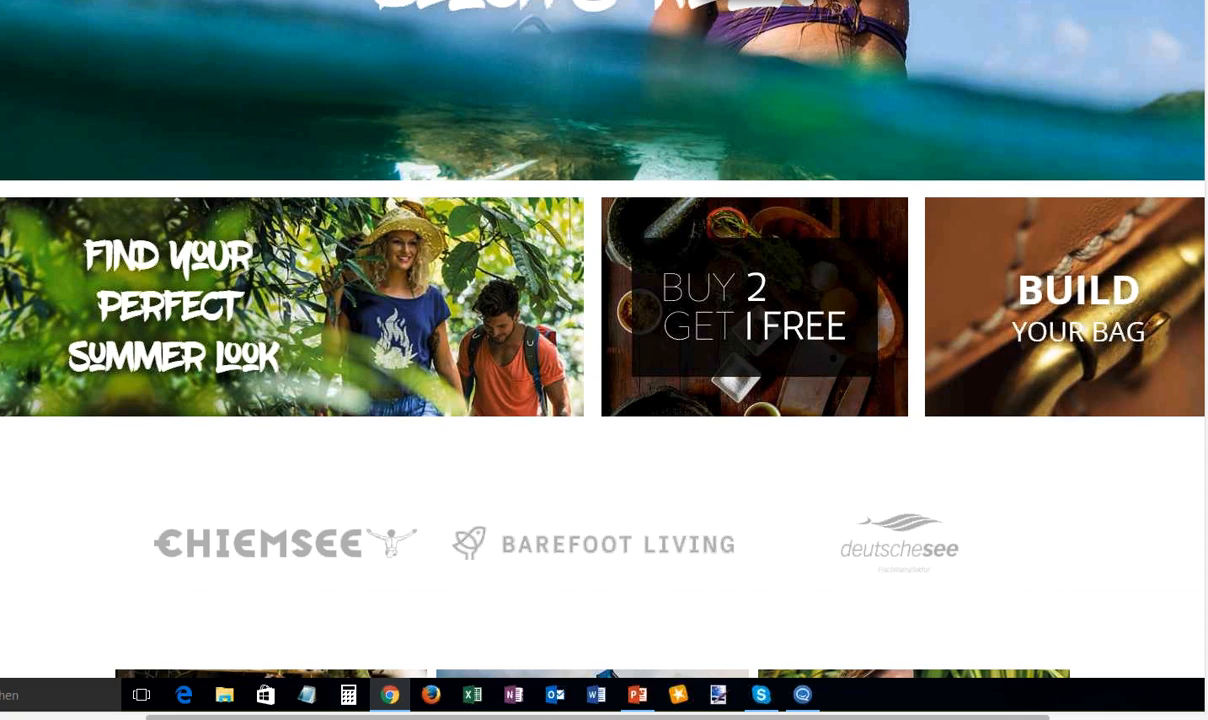
{"action": "scroll", "coordinate": [604, 340], "scroll_direction": "down", "scroll_amount": 3}
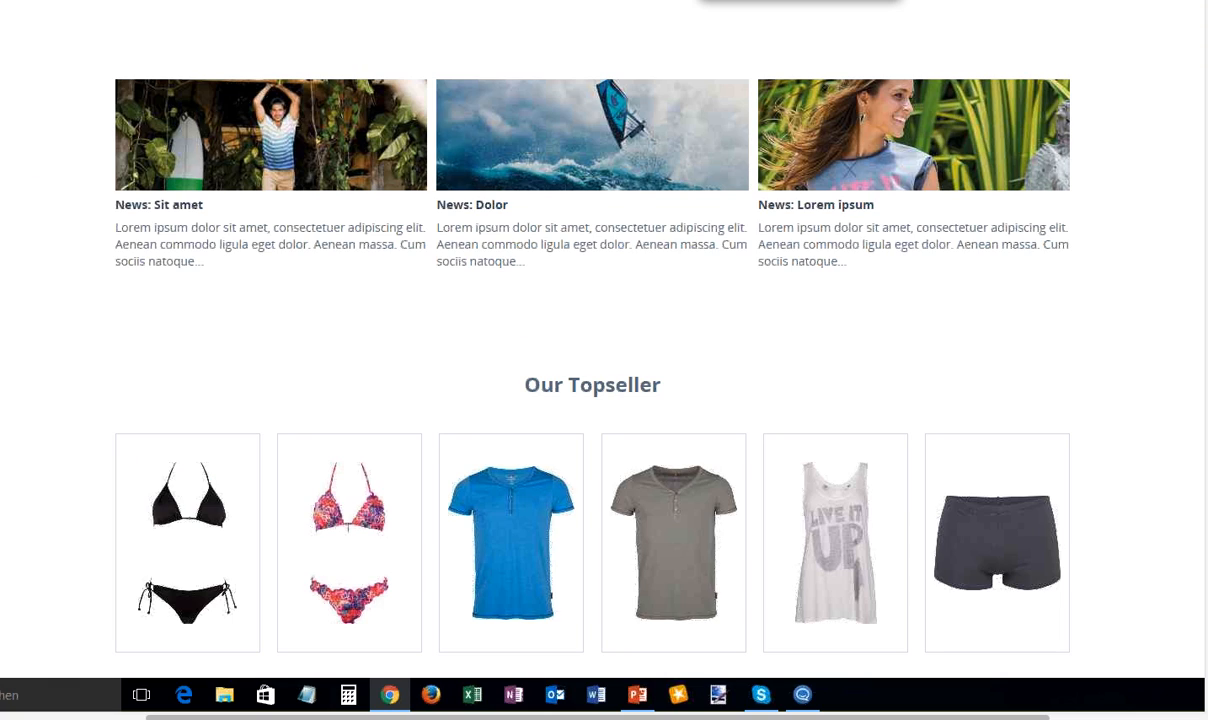
{"action": "scroll", "coordinate": [604, 340], "scroll_direction": "down", "scroll_amount": 7}
{"action": "scroll", "coordinate": [617, 502], "scroll_direction": "down", "scroll_amount": 2}
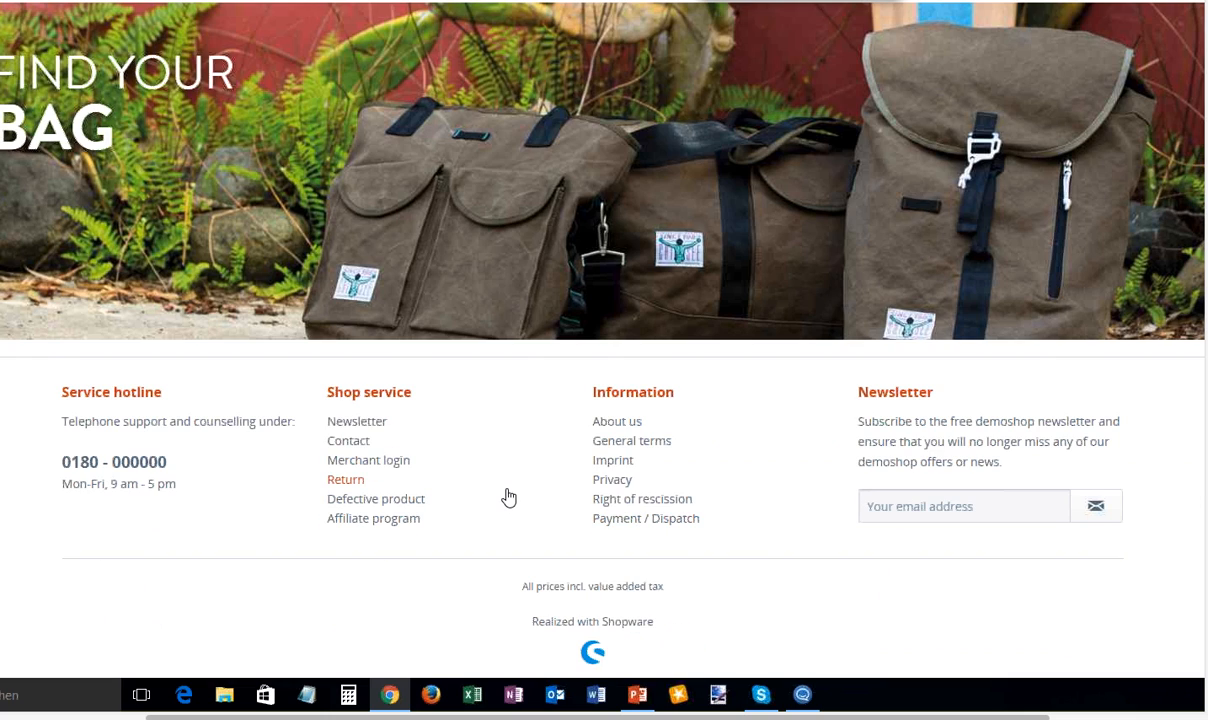
{"action": "scroll", "coordinate": [508, 497], "scroll_direction": "up", "scroll_amount": 12}
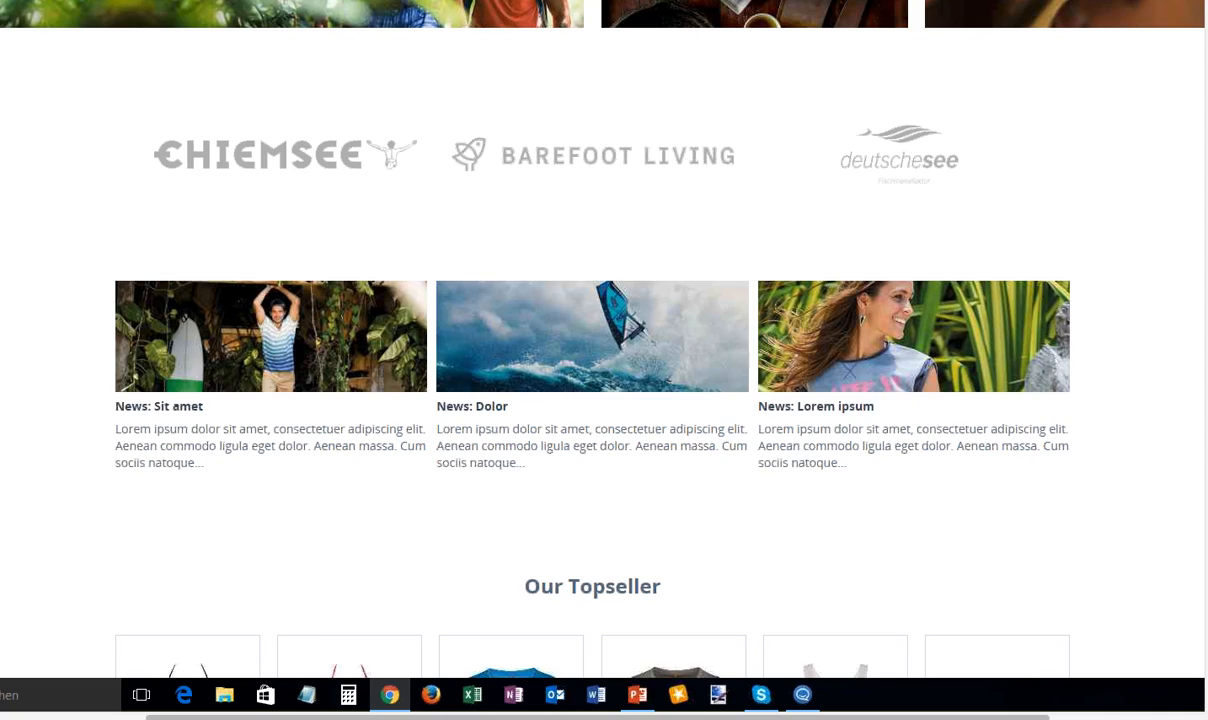
{"action": "scroll", "coordinate": [604, 340], "scroll_direction": "up", "scroll_amount": 3}
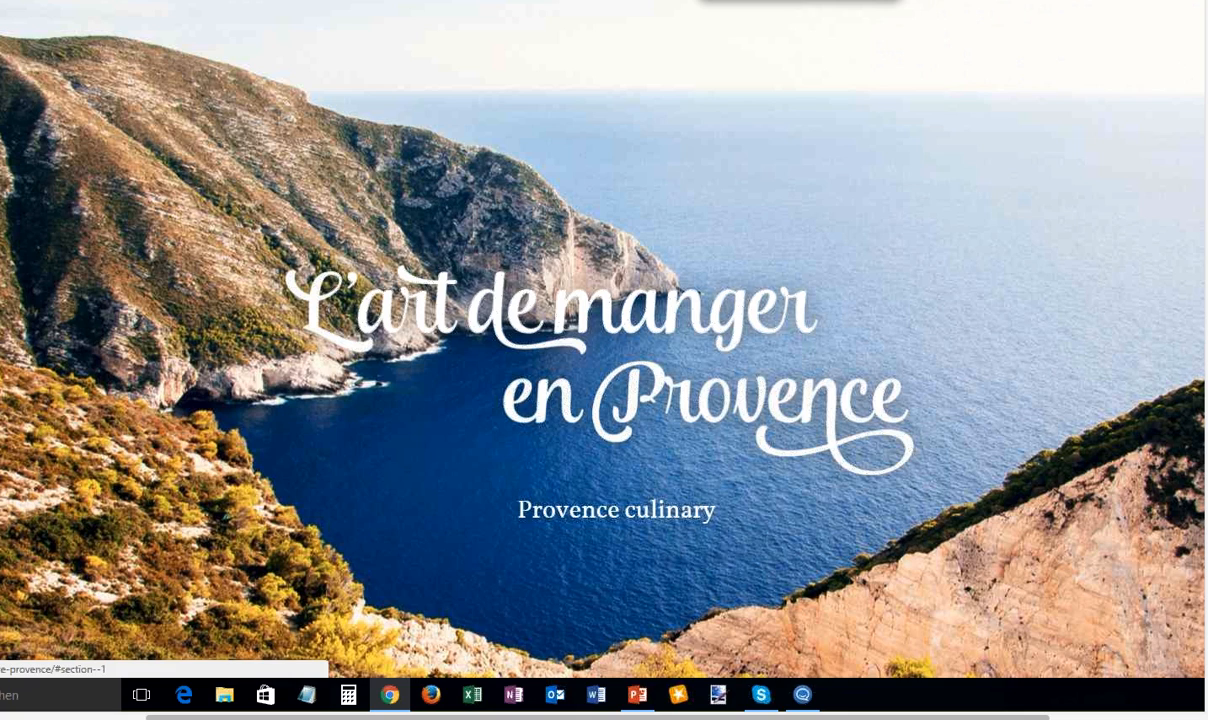
- Open the Recipes page from the Provence culinary shopping world and go to the apple salmon soup recipe
{"action": "scroll", "coordinate": [603, 360], "scroll_direction": "down", "scroll_amount": 8}
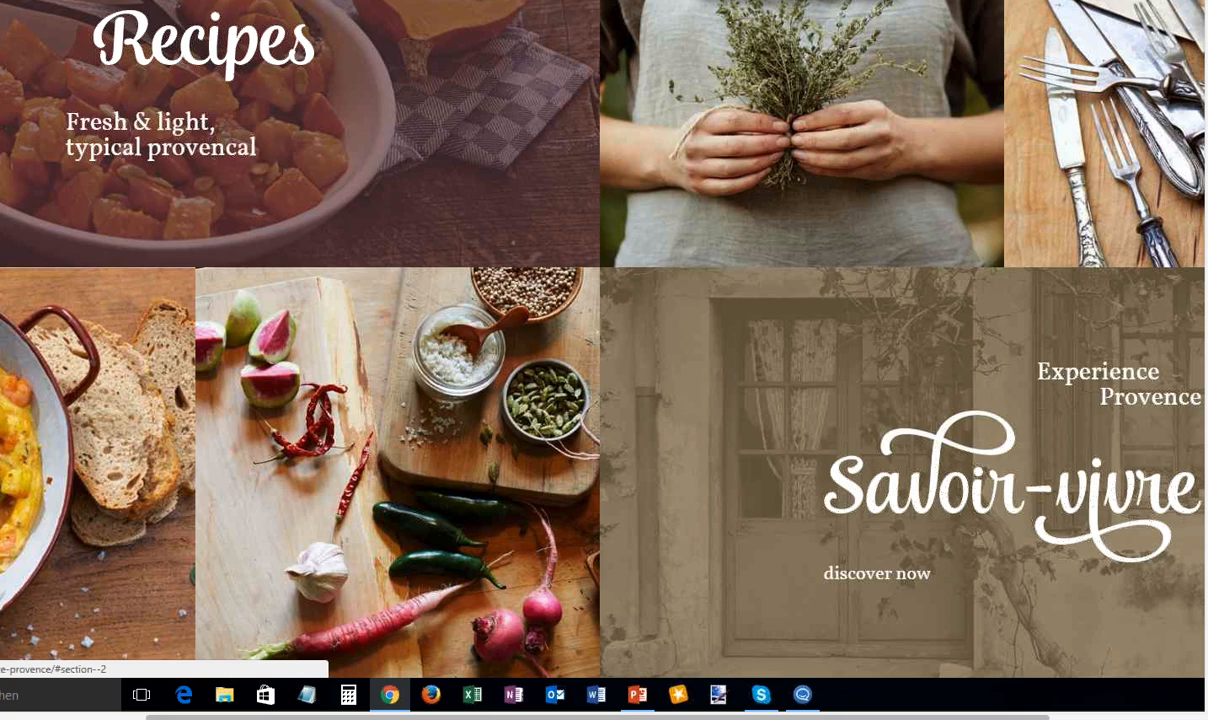
{"action": "left_click", "coordinate": [180, 62]}
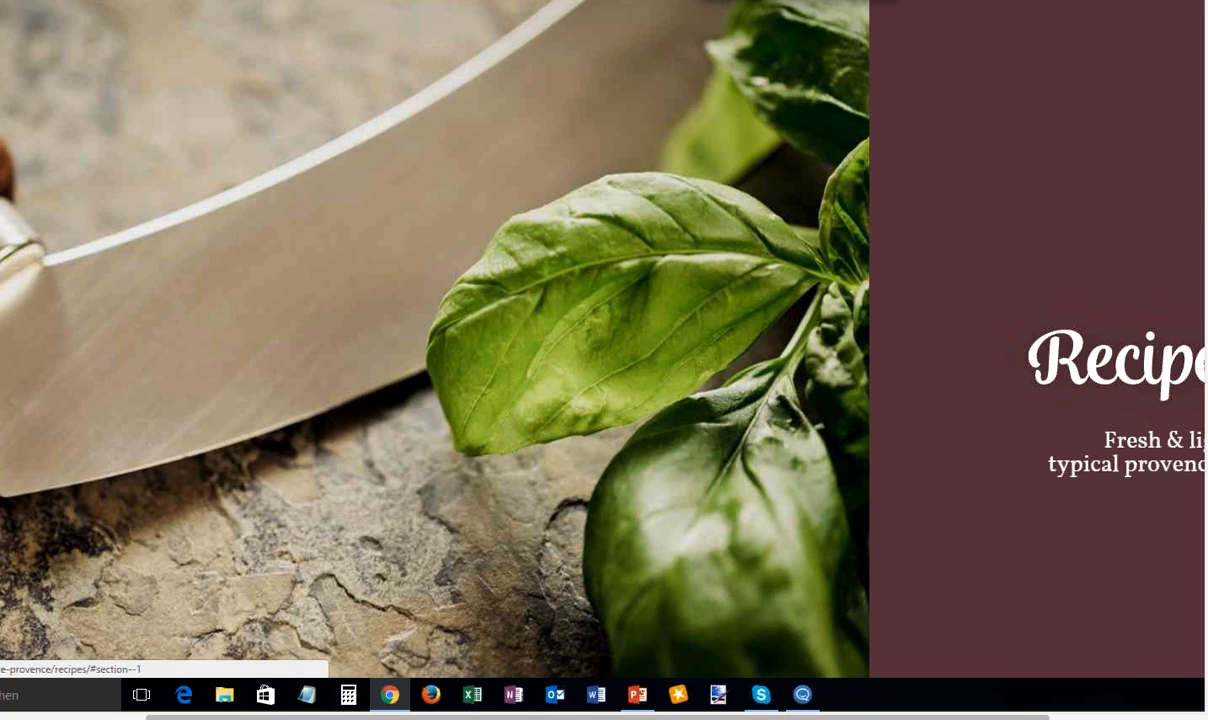
{"action": "scroll", "coordinate": [604, 340], "scroll_direction": "down", "scroll_amount": 2}
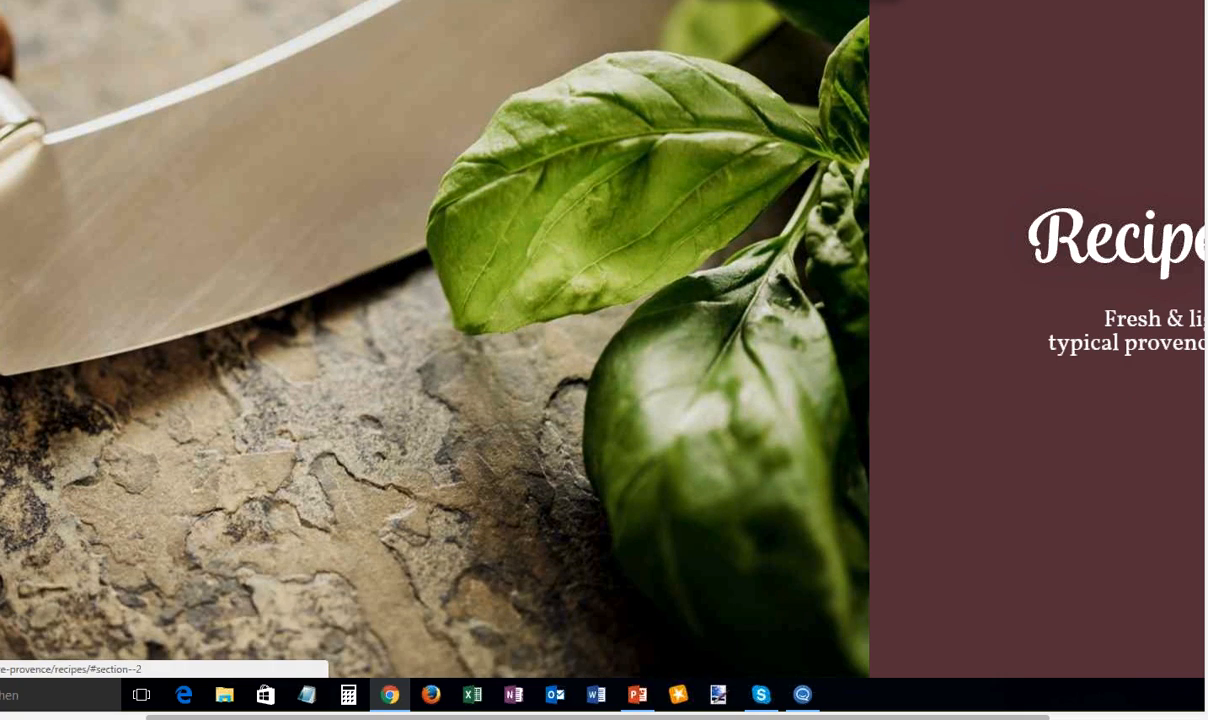
{"action": "scroll", "coordinate": [887, 264], "scroll_direction": "down", "scroll_amount": 10}
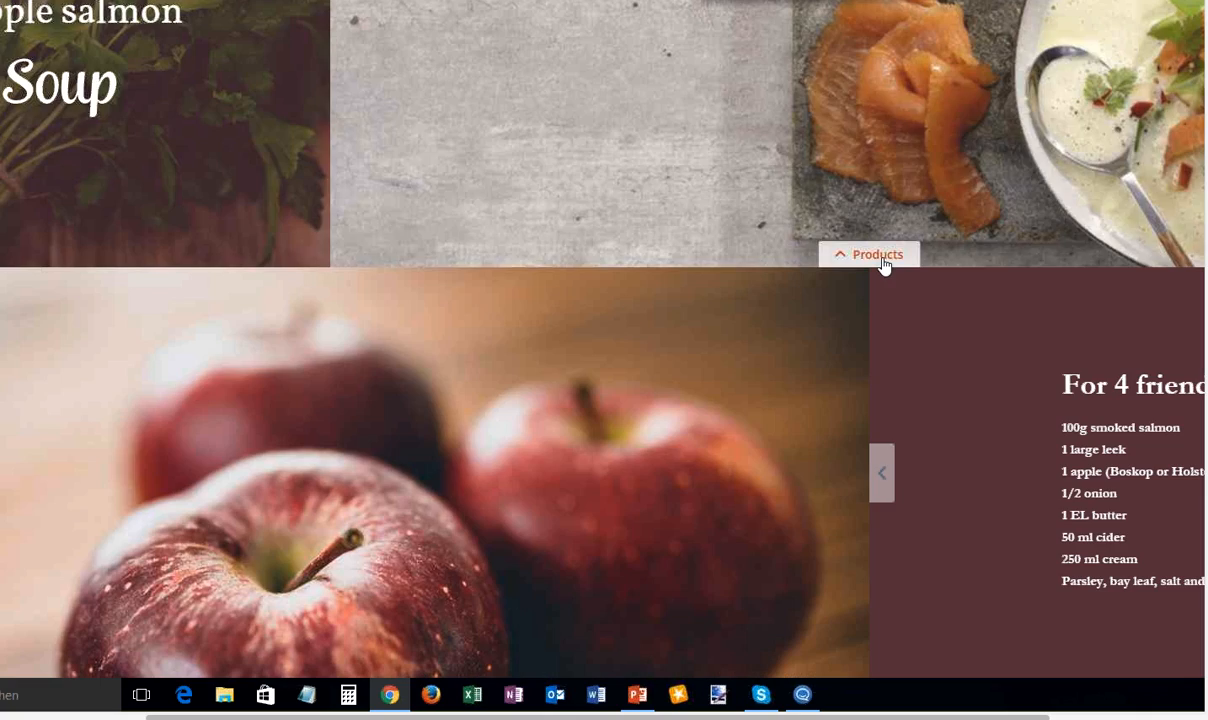
- Show the soup recipe's products and preview Smoked salmon »Classic« and »Shishimi-Togarashi« IKARIMI salmon loin, closing each preview
{"action": "left_click", "coordinate": [885, 262]}
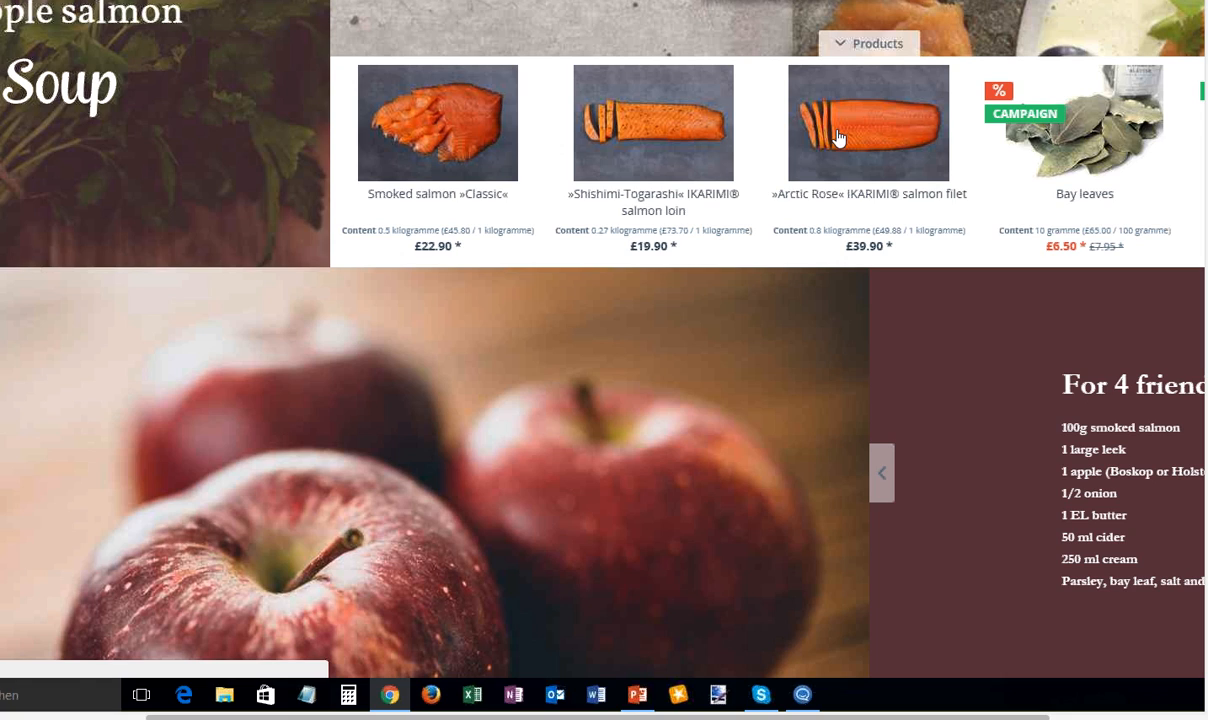
{"action": "left_click", "coordinate": [451, 128]}
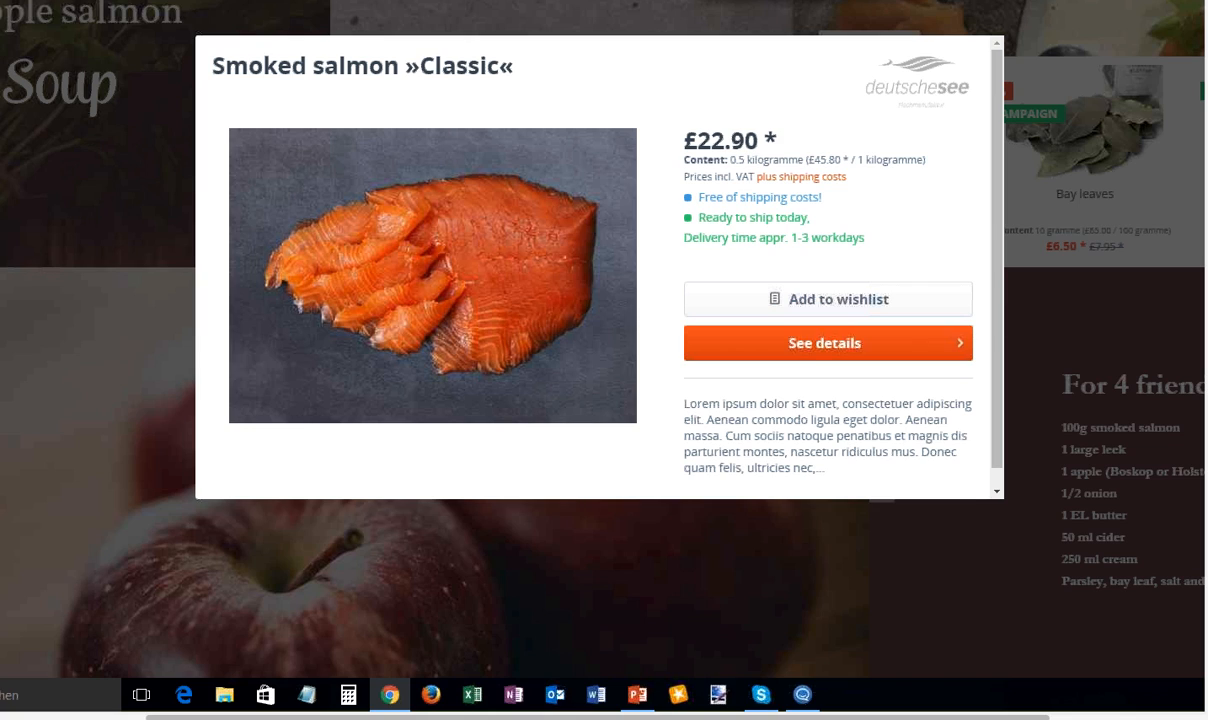
{"action": "key", "text": "Escape"}
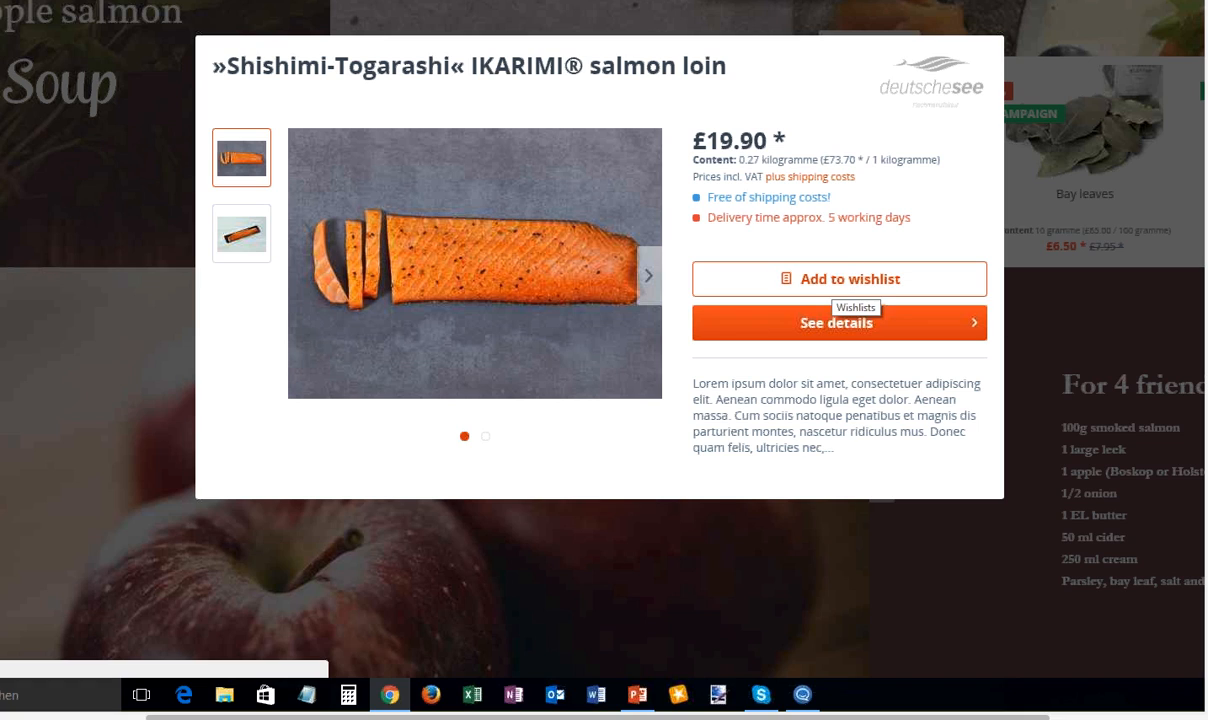
{"action": "left_click", "coordinate": [112, 248]}
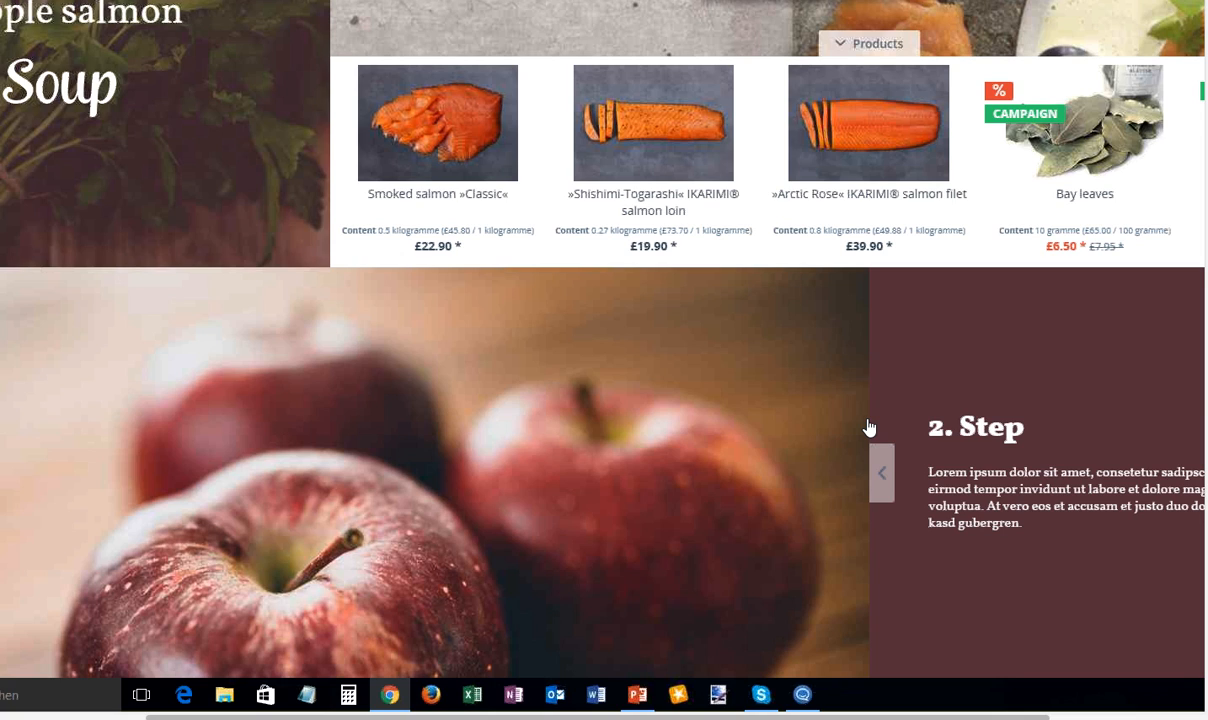
- Go to the Finest herbs section, preview Mustard, yellow from its marker in the image, and close the preview
{"action": "scroll", "coordinate": [229, 175], "scroll_direction": "down", "scroll_amount": 7}
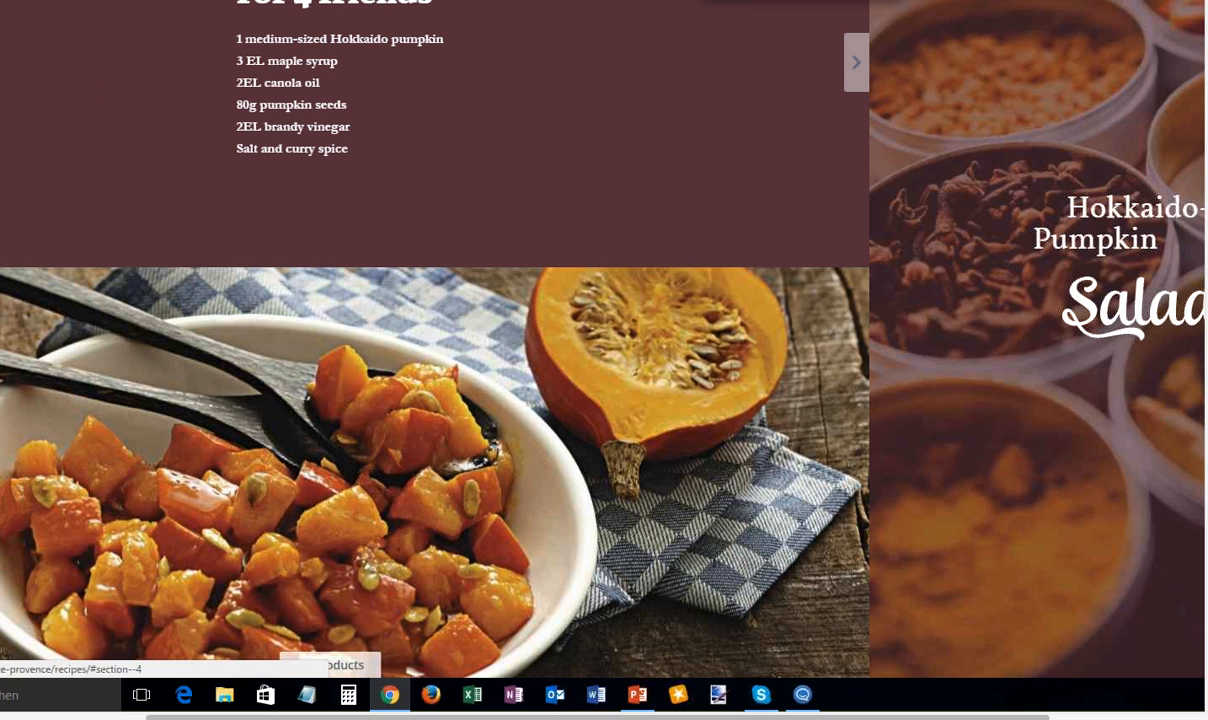
{"action": "scroll", "coordinate": [826, 145], "scroll_direction": "down", "scroll_amount": 5}
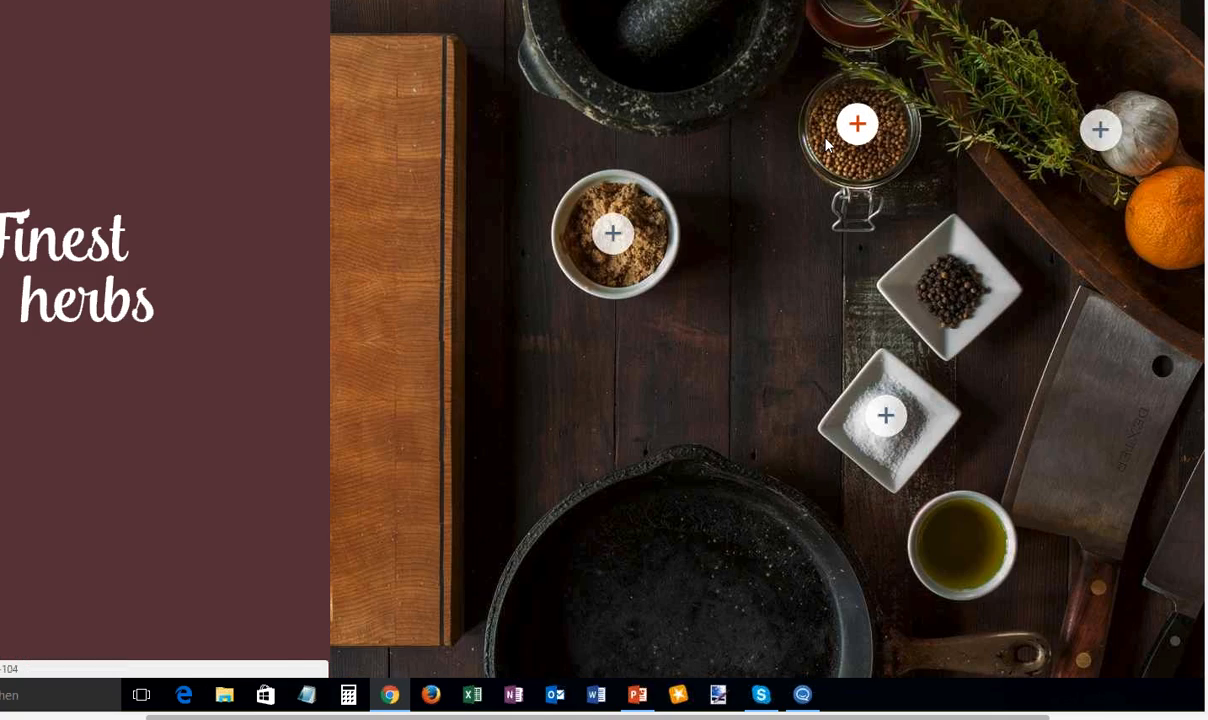
{"action": "left_click", "coordinate": [856, 126]}
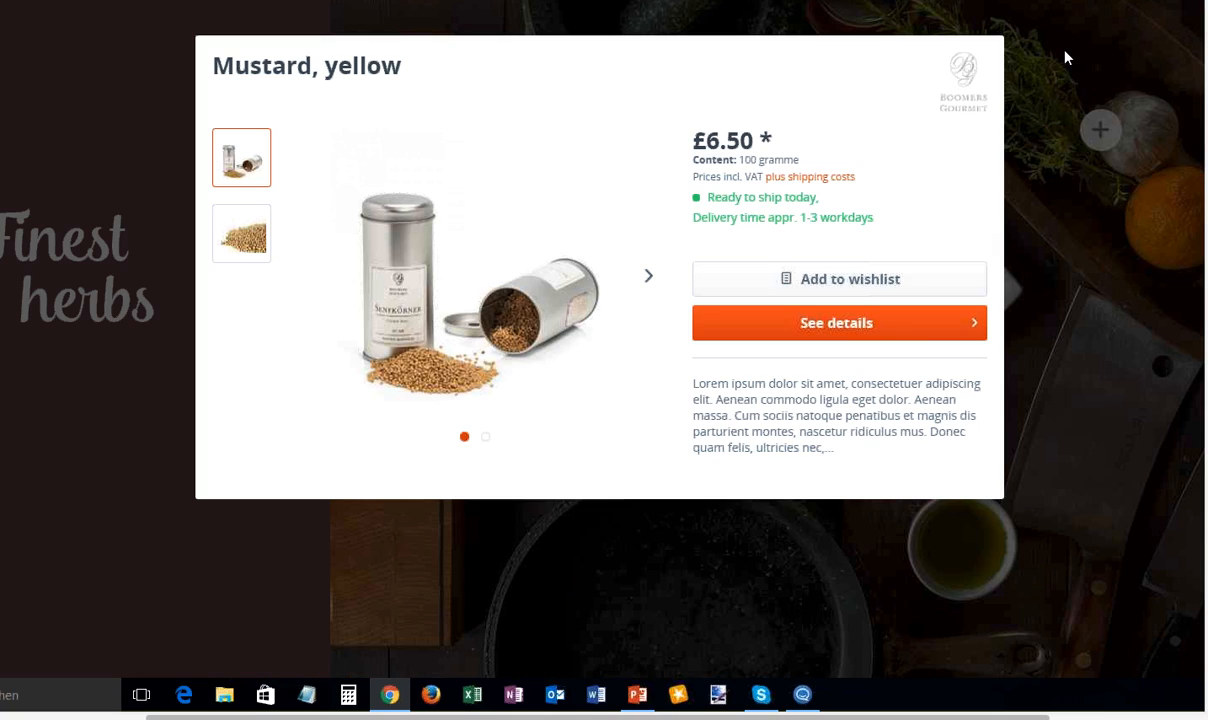
{"action": "left_click", "coordinate": [1066, 58]}
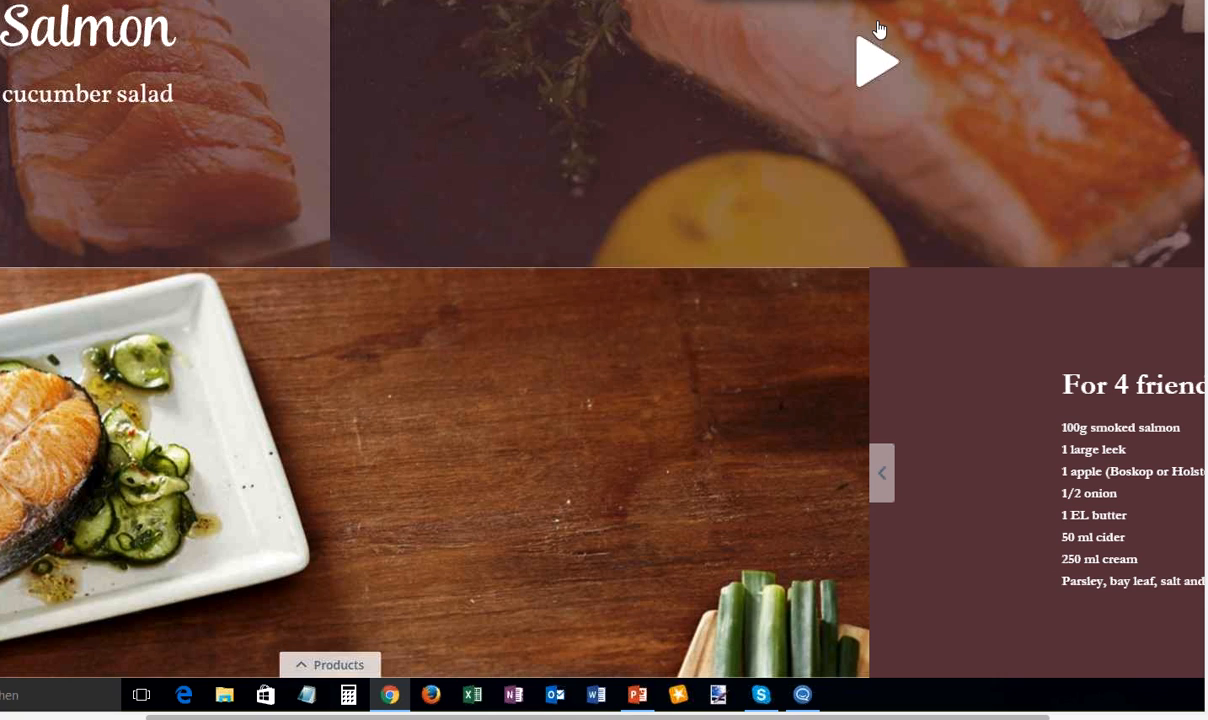
- Play the video in the salmon with cucumber salad recipe and return to the beginning of the Recipes page
{"action": "left_click", "coordinate": [869, 68]}
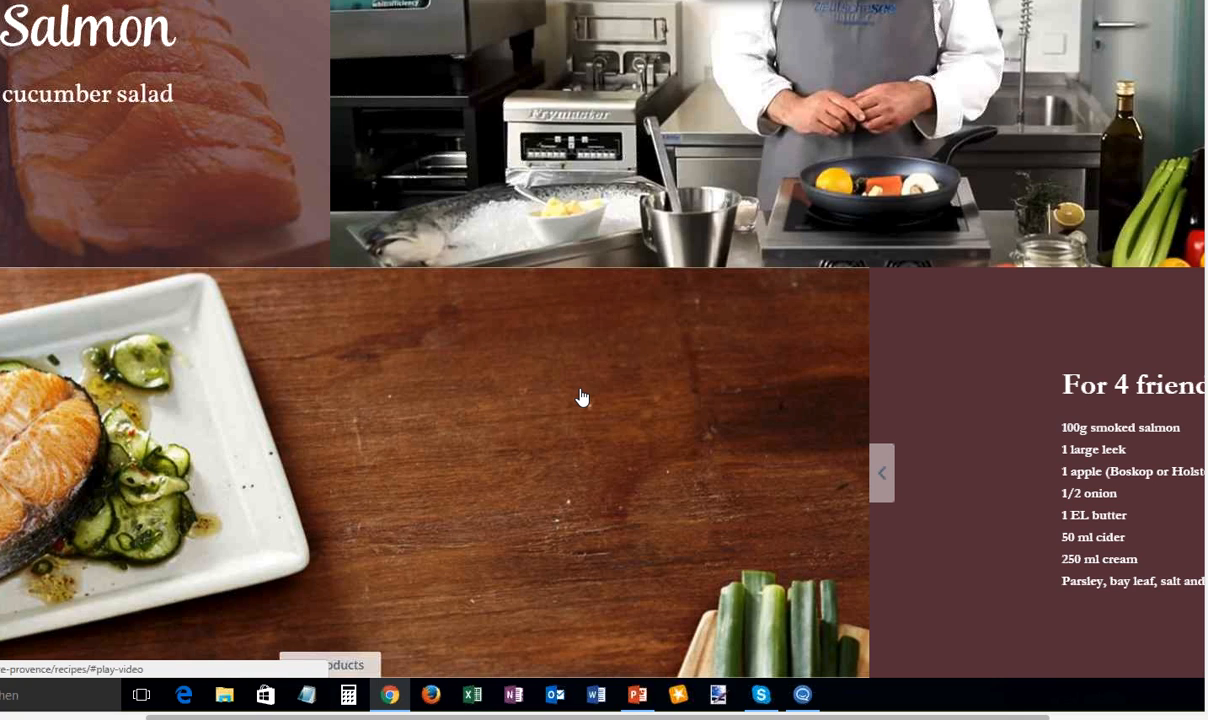
{"action": "scroll", "coordinate": [582, 397], "scroll_direction": "down", "scroll_amount": 3}
{"action": "scroll", "coordinate": [582, 397], "scroll_direction": "up", "scroll_amount": 3}
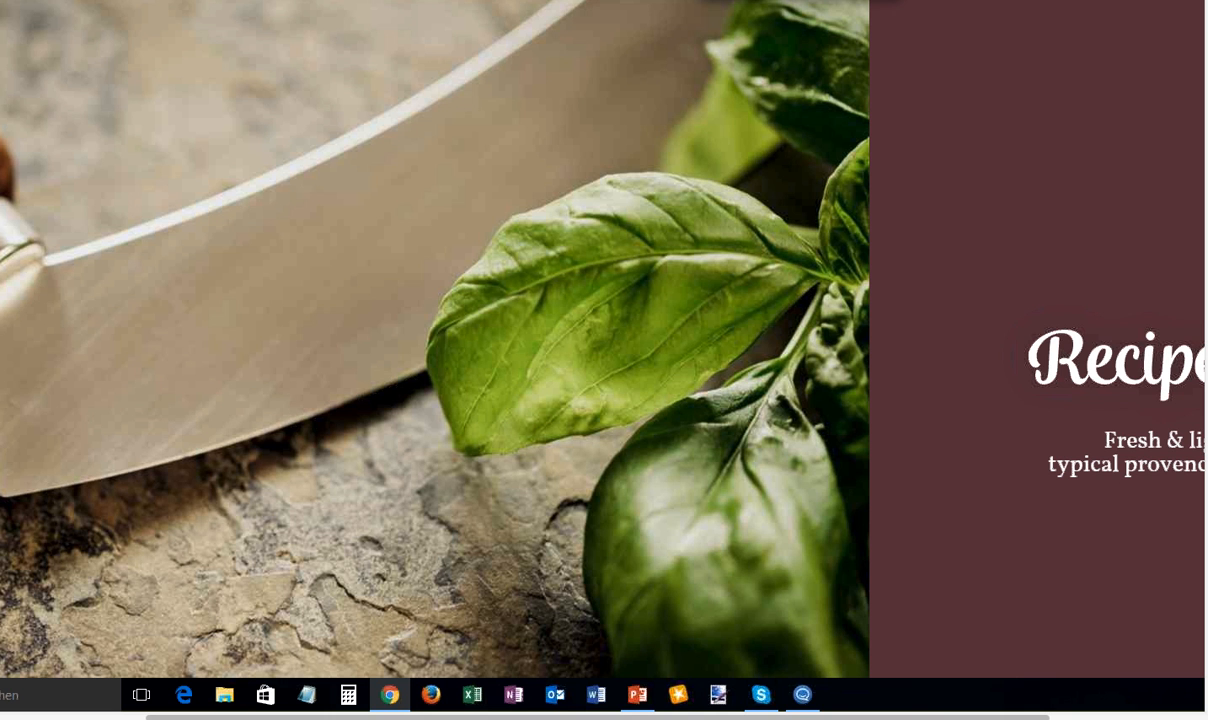
- Log in to the Shopware backend with the saved demo user and account password, choosing Englisch (Vereinigtes Königreich) as the language
{"action": "key", "text": "ctrl+t"}
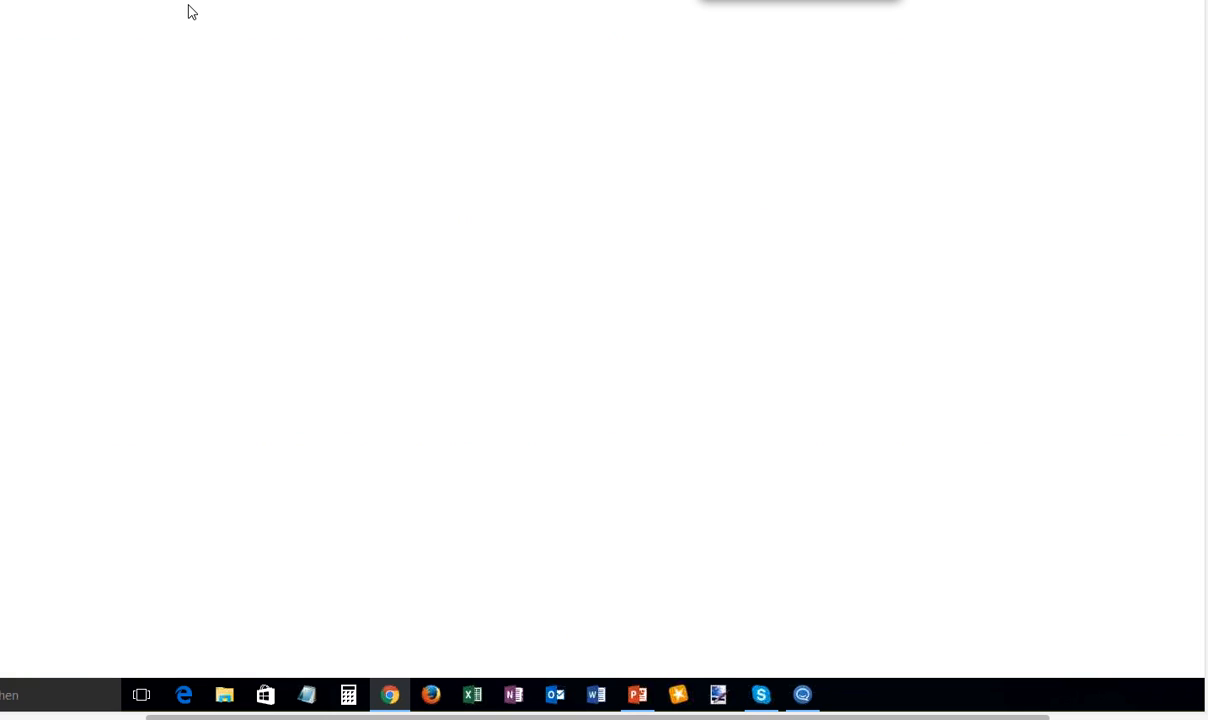
{"action": "left_click", "coordinate": [580, 241]}
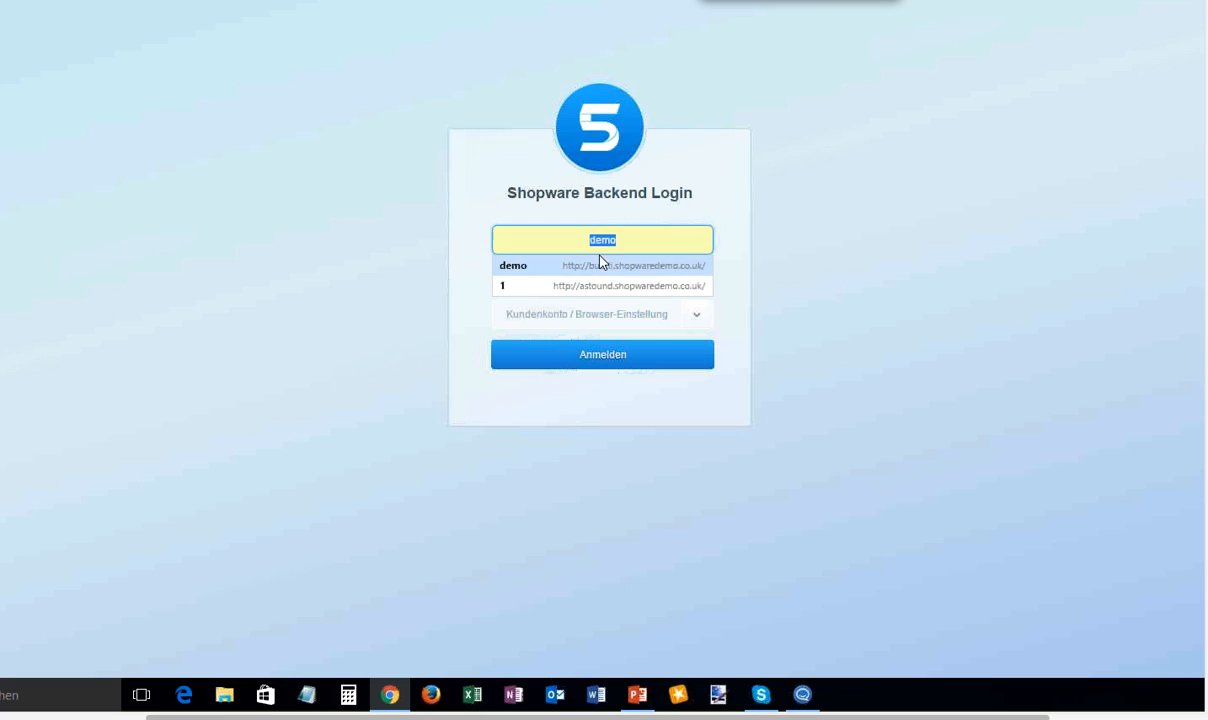
{"action": "left_click", "coordinate": [526, 267]}
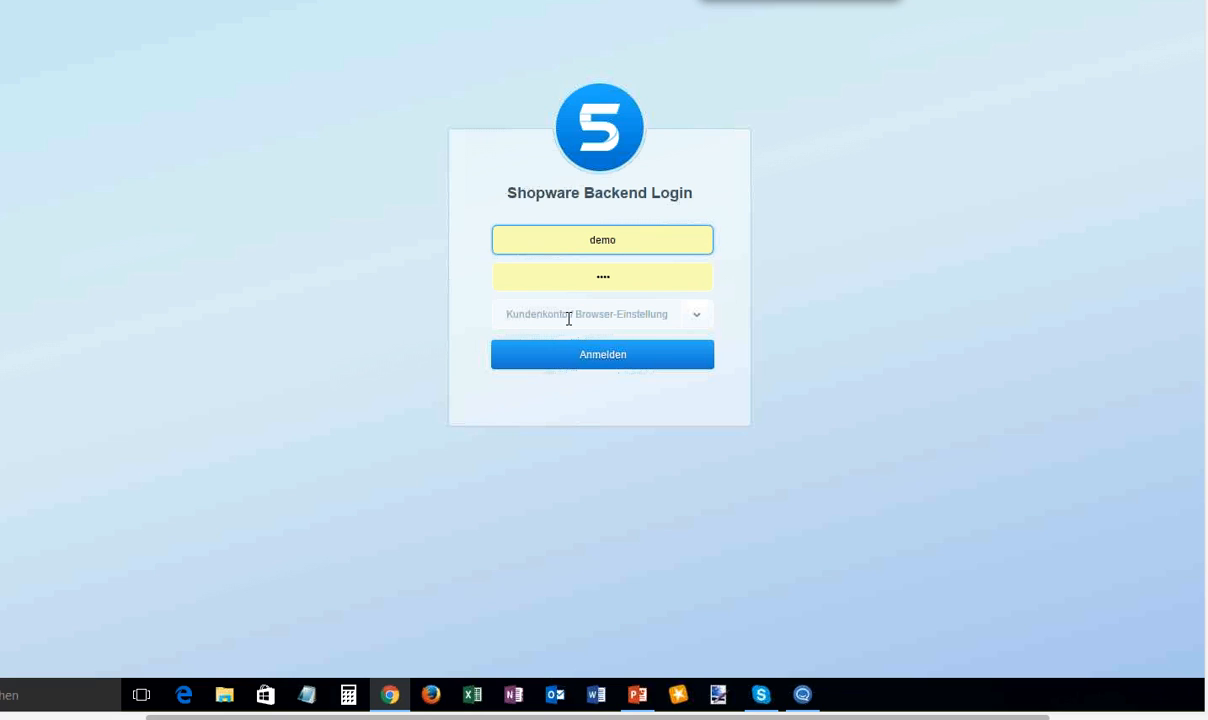
{"action": "left_click", "coordinate": [567, 315]}
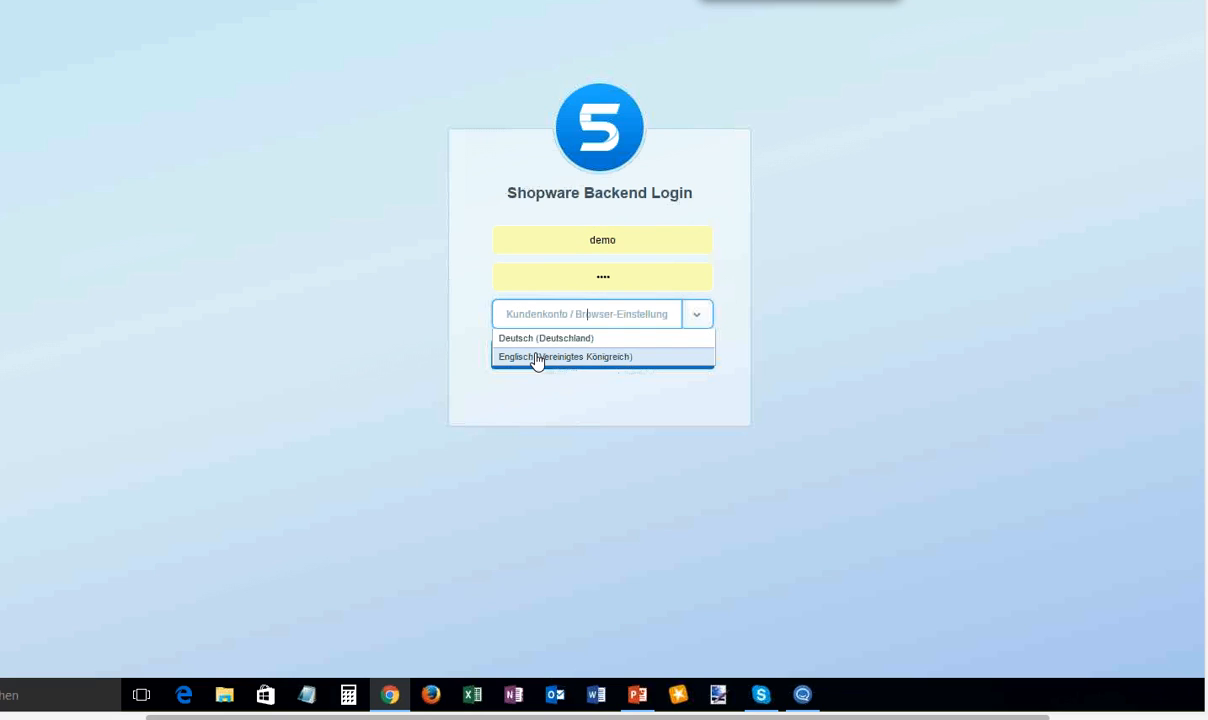
{"action": "left_click", "coordinate": [539, 355]}
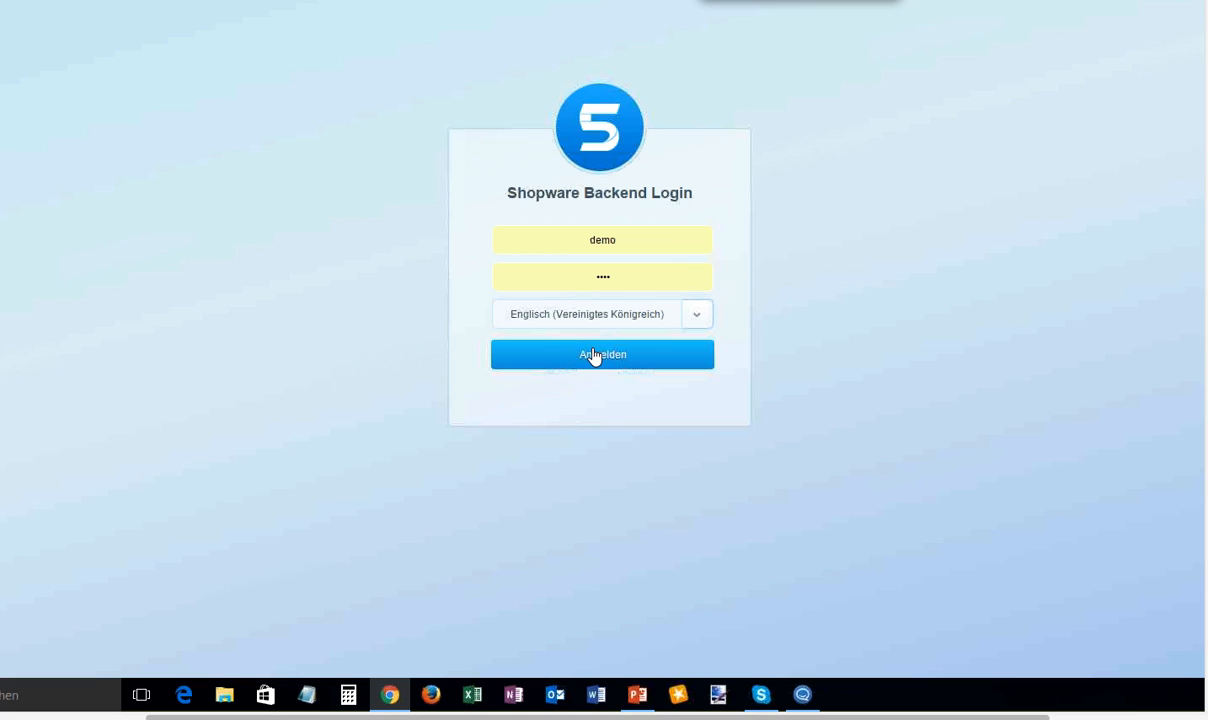
{"action": "left_click", "coordinate": [593, 356]}
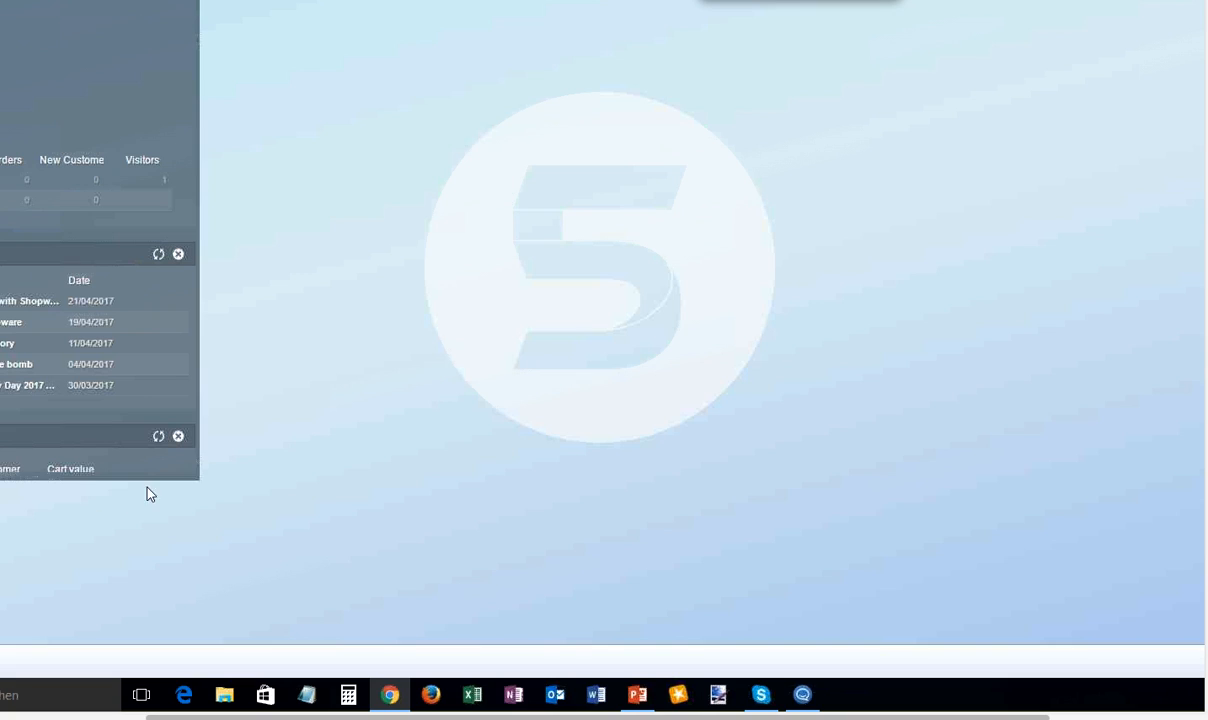
- Extend the dashboard's widget area downward so the widget with the Cart value column has more room
{"action": "left_click_drag", "start_coordinate": [147, 480], "coordinate": [150, 610]}
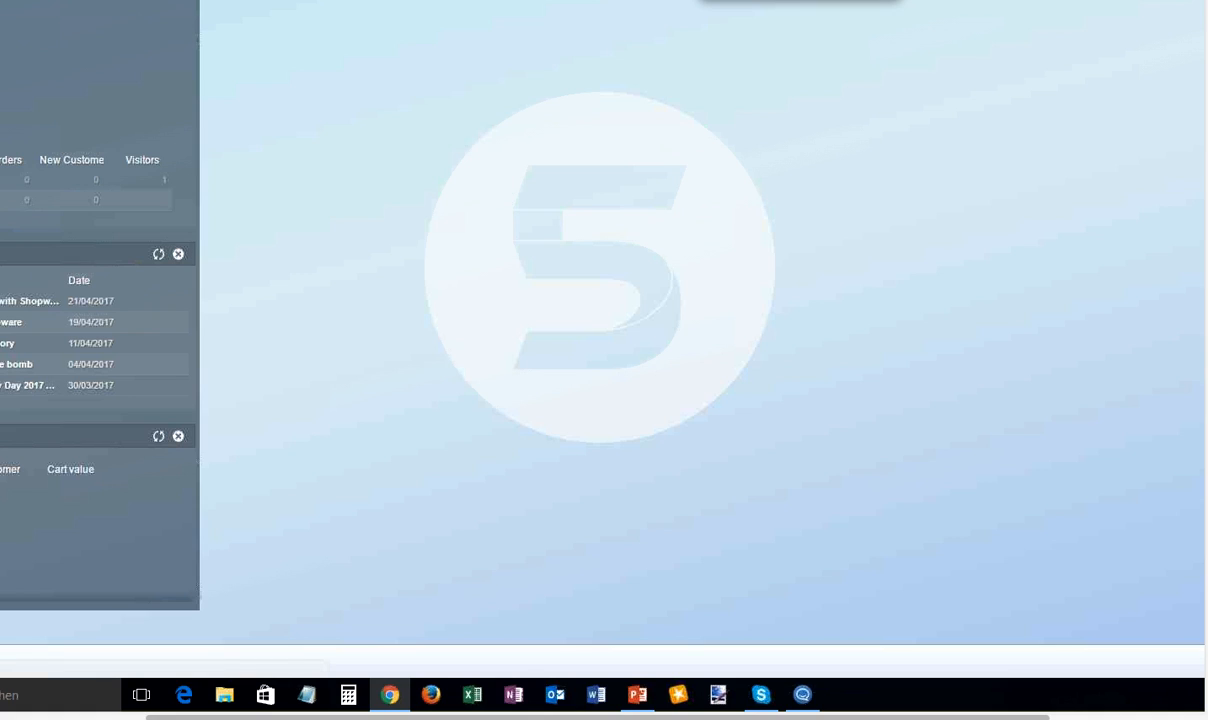
- Open the Shopping Worlds overview and expand the English category in its category tree
{"action": "mouse_move", "coordinate": [280, 0]}
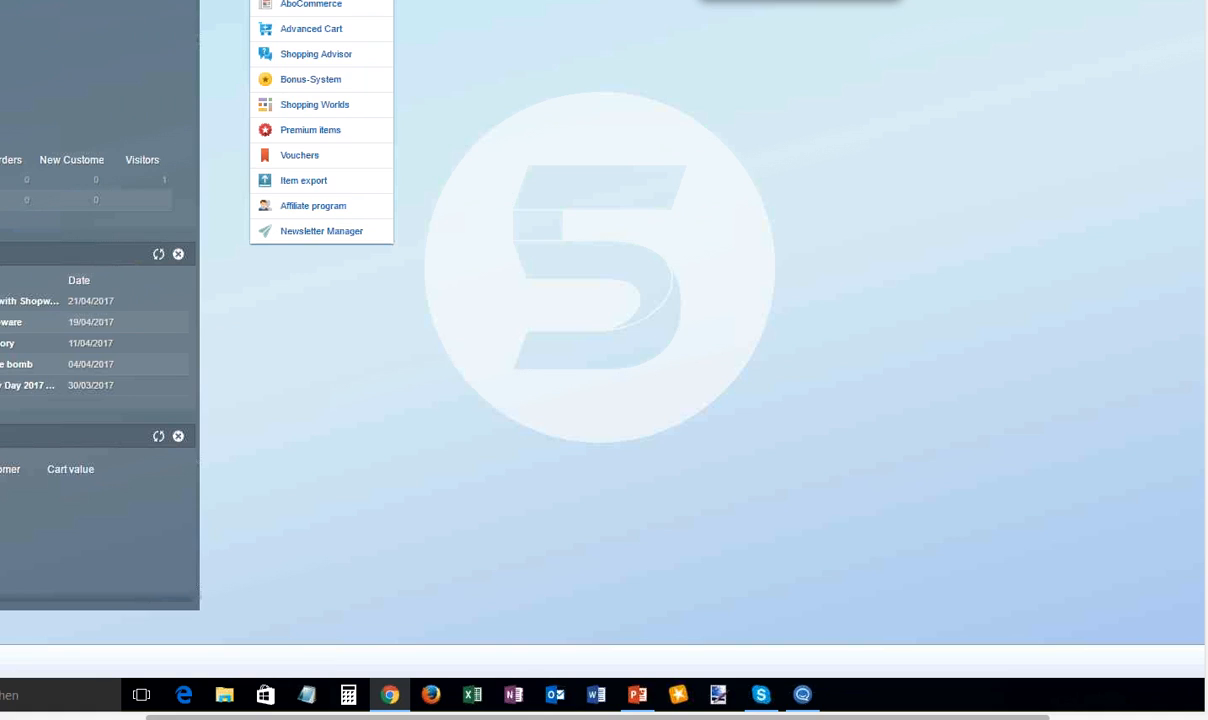
{"action": "left_click", "coordinate": [324, 110]}
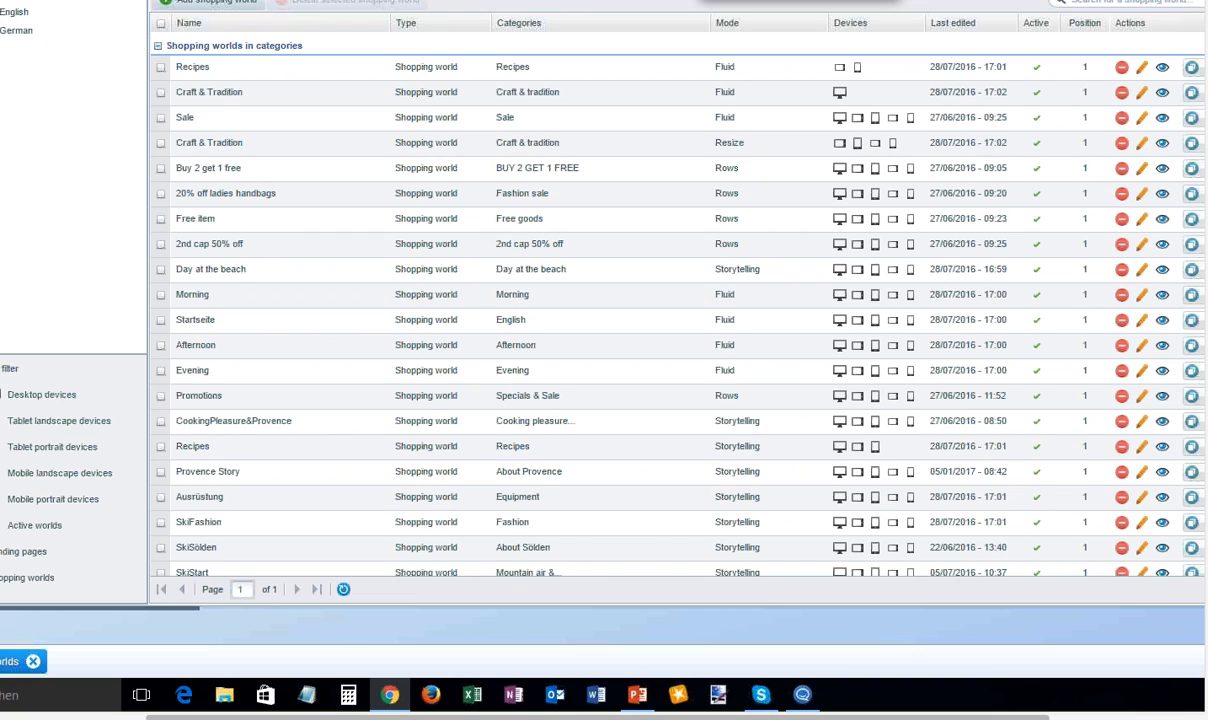
{"action": "left_click", "coordinate": [5, 12]}
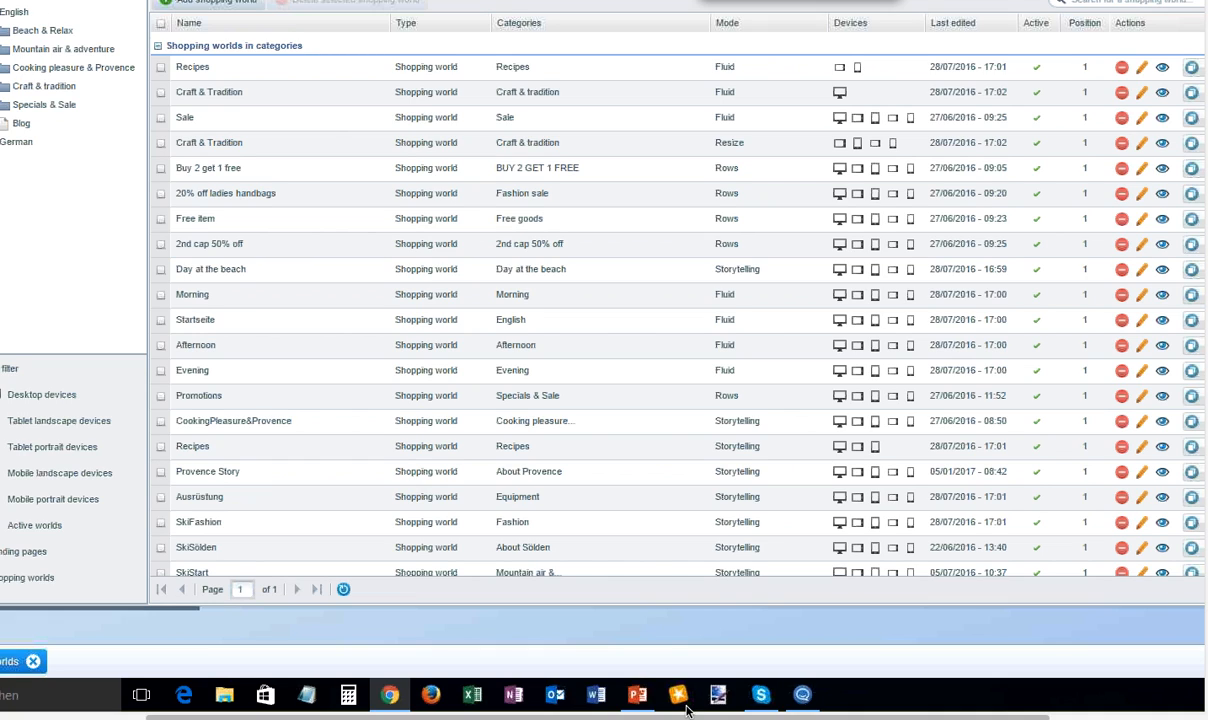
- Show the storefront's Recipes page once more and return to the backend's Shopping Worlds overview
{"action": "left_click", "coordinate": [420, 16]}
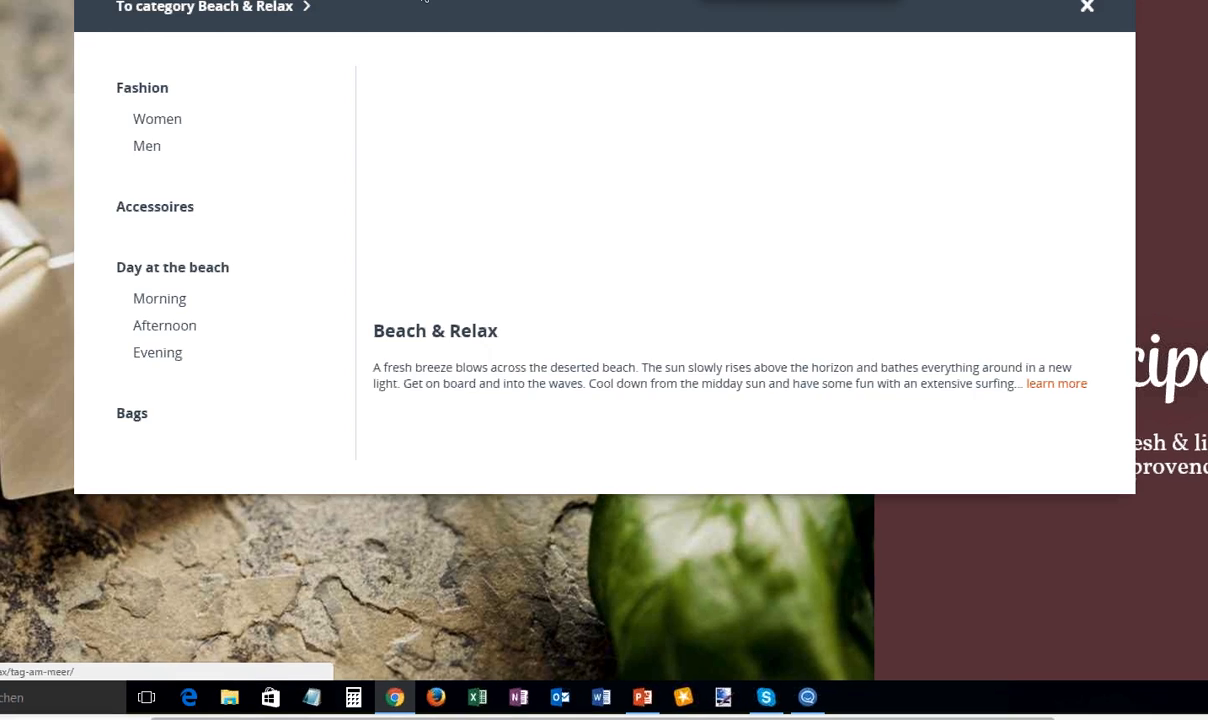
{"action": "mouse_move", "coordinate": [431, 1]}
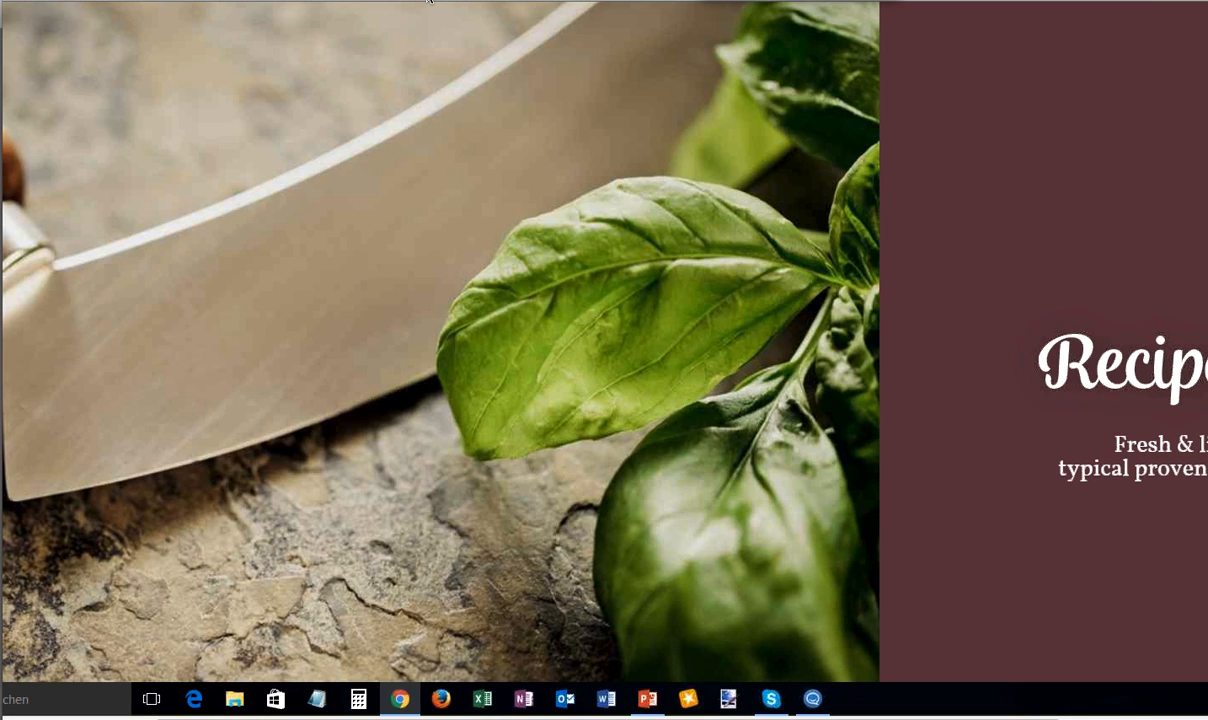
{"action": "left_click", "coordinate": [190, 1]}
- List the shopping worlds of the German and the English categories, and open the English category's Startseite world for editing
{"action": "left_click", "coordinate": [74, 152]}
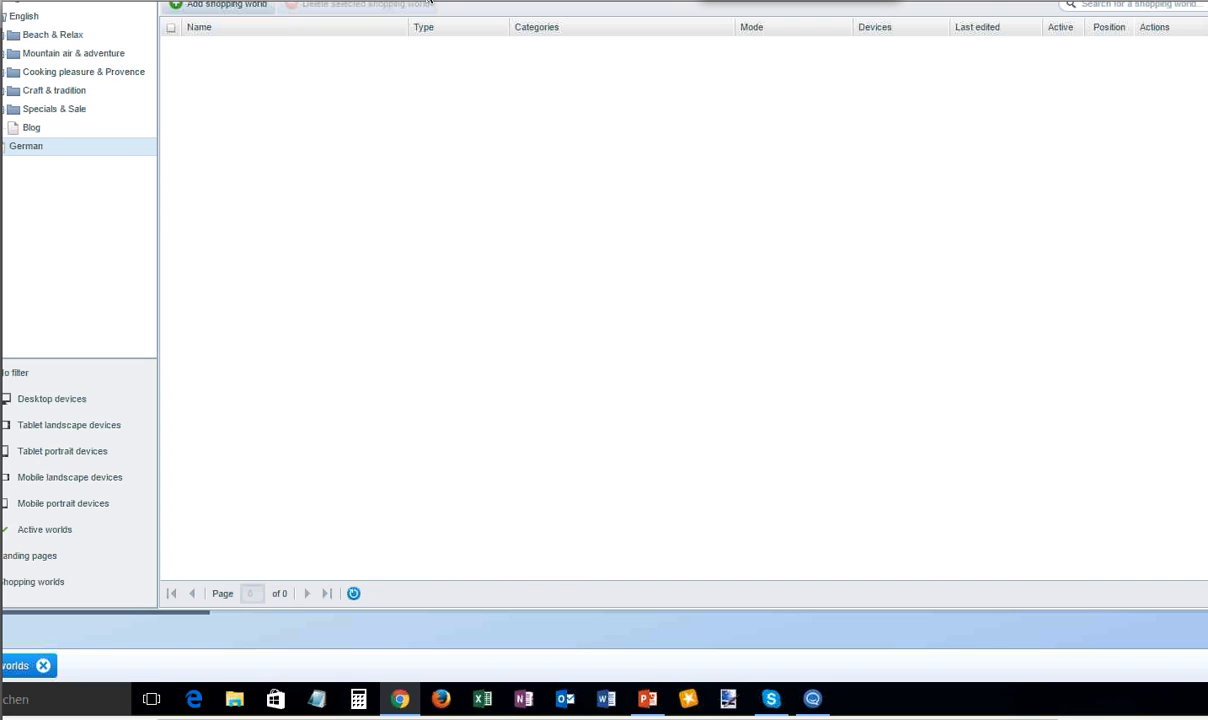
{"action": "left_click", "coordinate": [18, 16]}
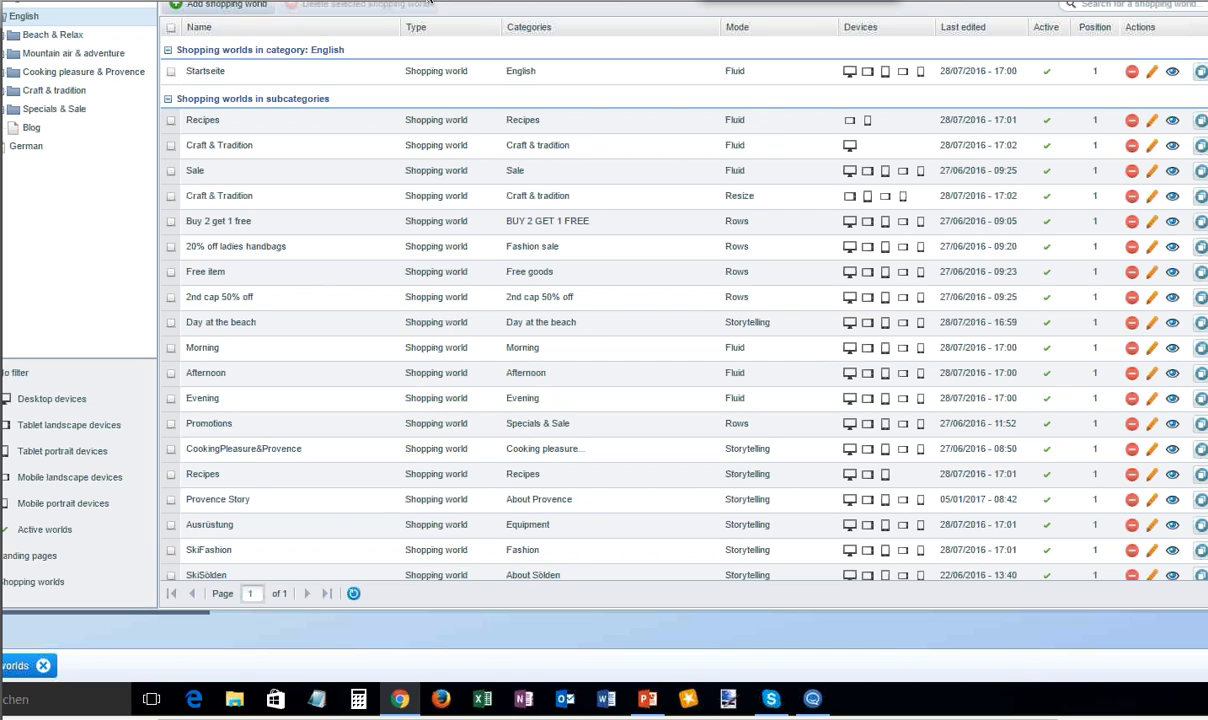
{"action": "left_click", "coordinate": [1152, 72]}
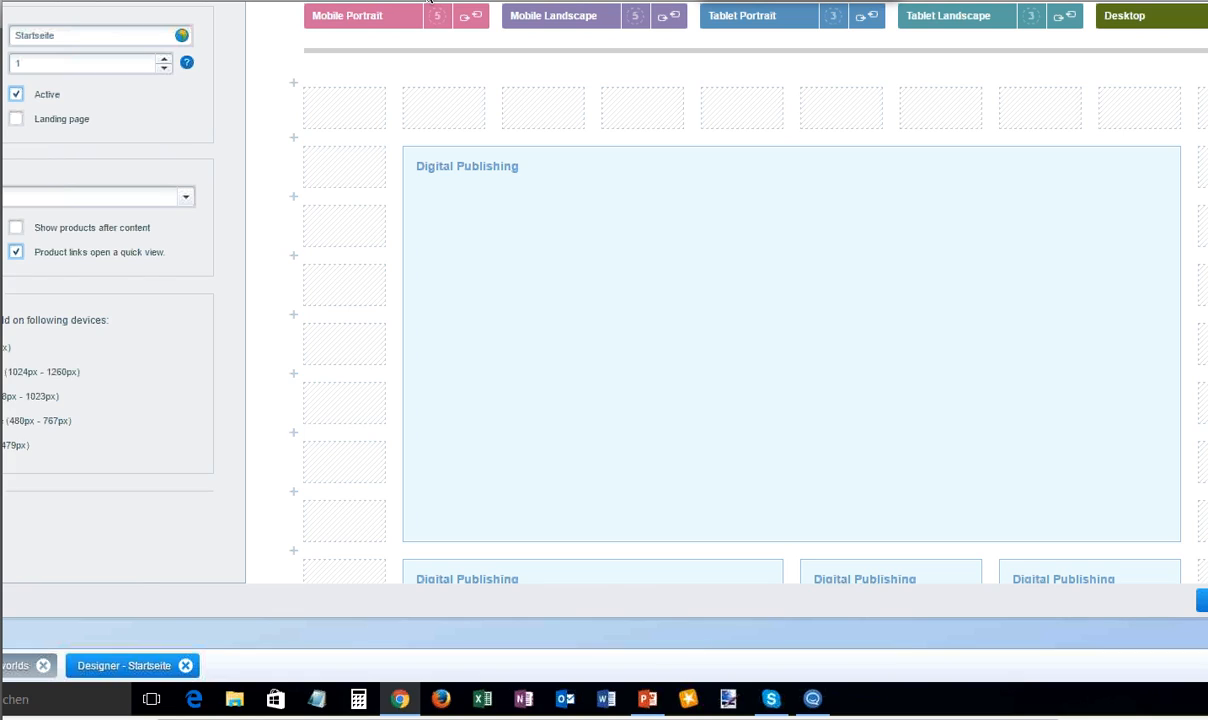
- Look through the world's layout down to the manufacturer slider and rename the shopping world as Mainpage
{"action": "mouse_move", "coordinate": [736, 227]}
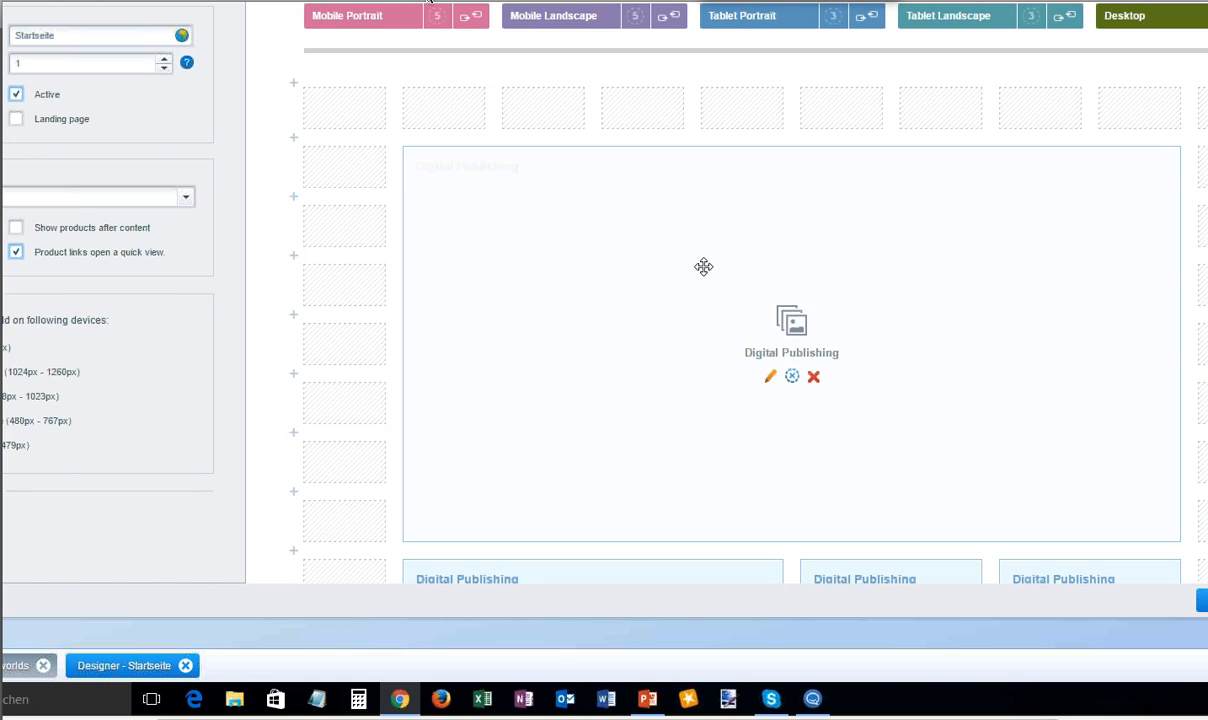
{"action": "scroll", "coordinate": [703, 266], "scroll_direction": "down", "scroll_amount": 1}
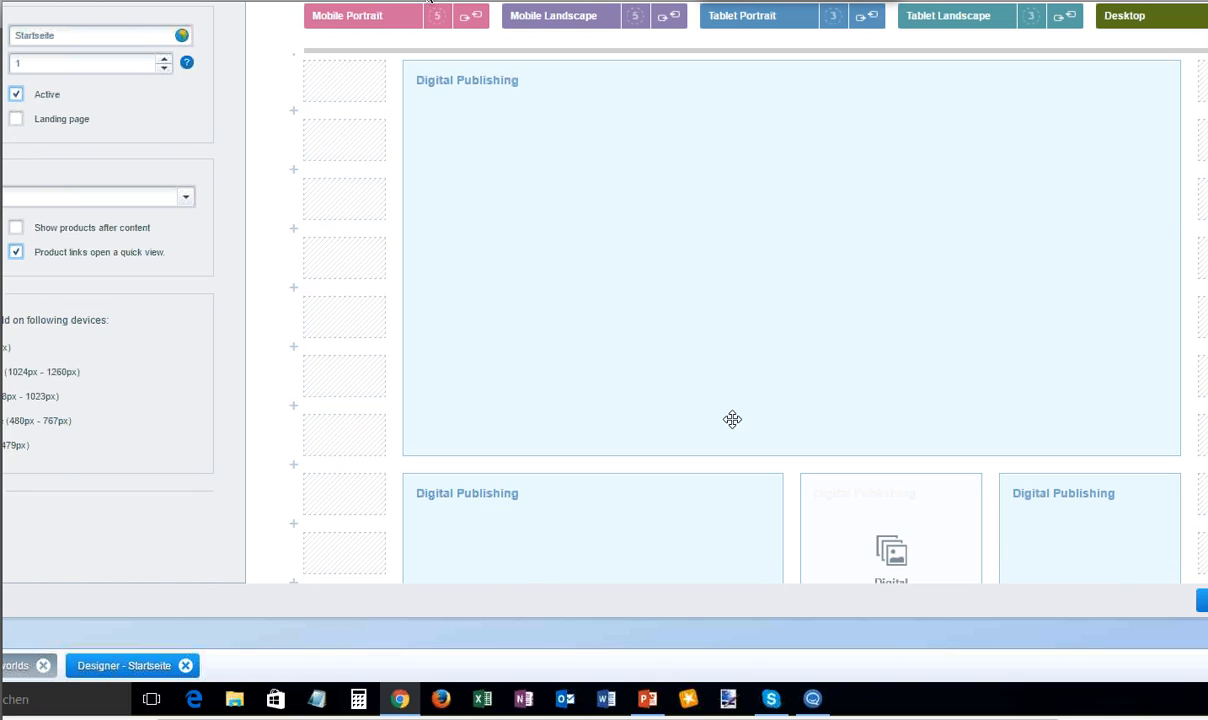
{"action": "scroll", "coordinate": [731, 418], "scroll_direction": "down", "scroll_amount": 3}
{"action": "scroll", "coordinate": [730, 419], "scroll_direction": "down", "scroll_amount": 1}
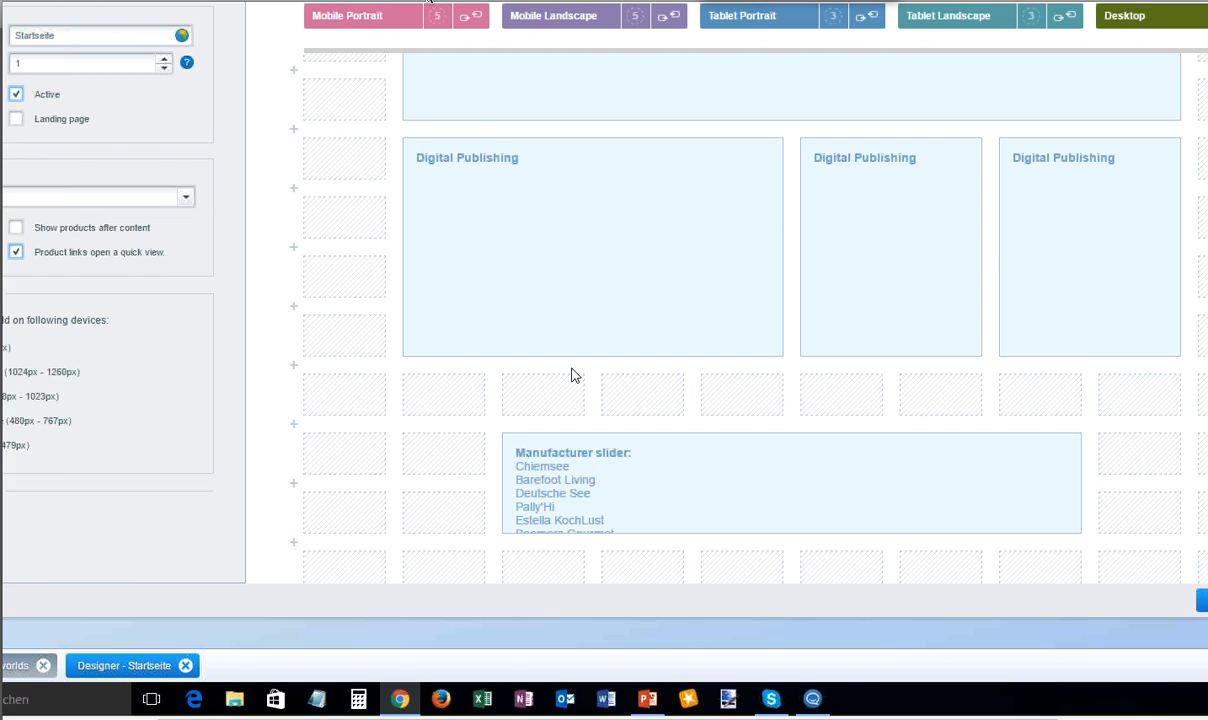
{"action": "scroll", "coordinate": [572, 375], "scroll_direction": "up", "scroll_amount": 5}
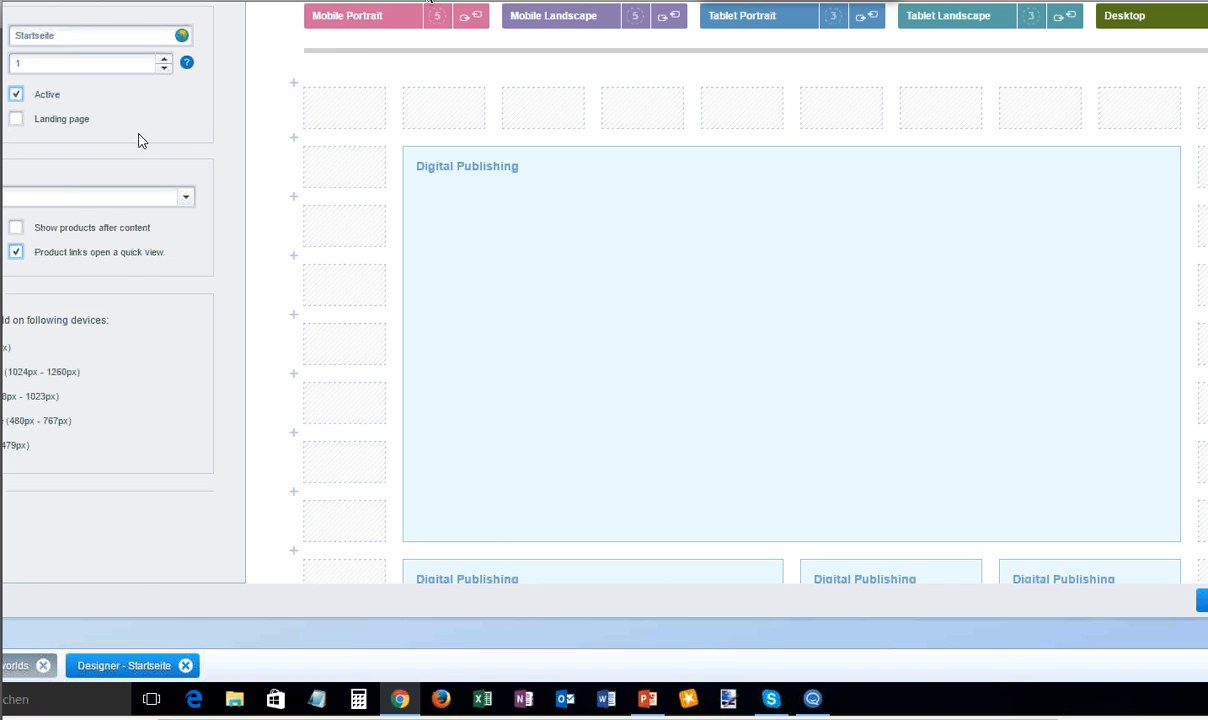
{"action": "left_click", "coordinate": [69, 33]}
{"action": "double_click", "coordinate": [68, 33]}
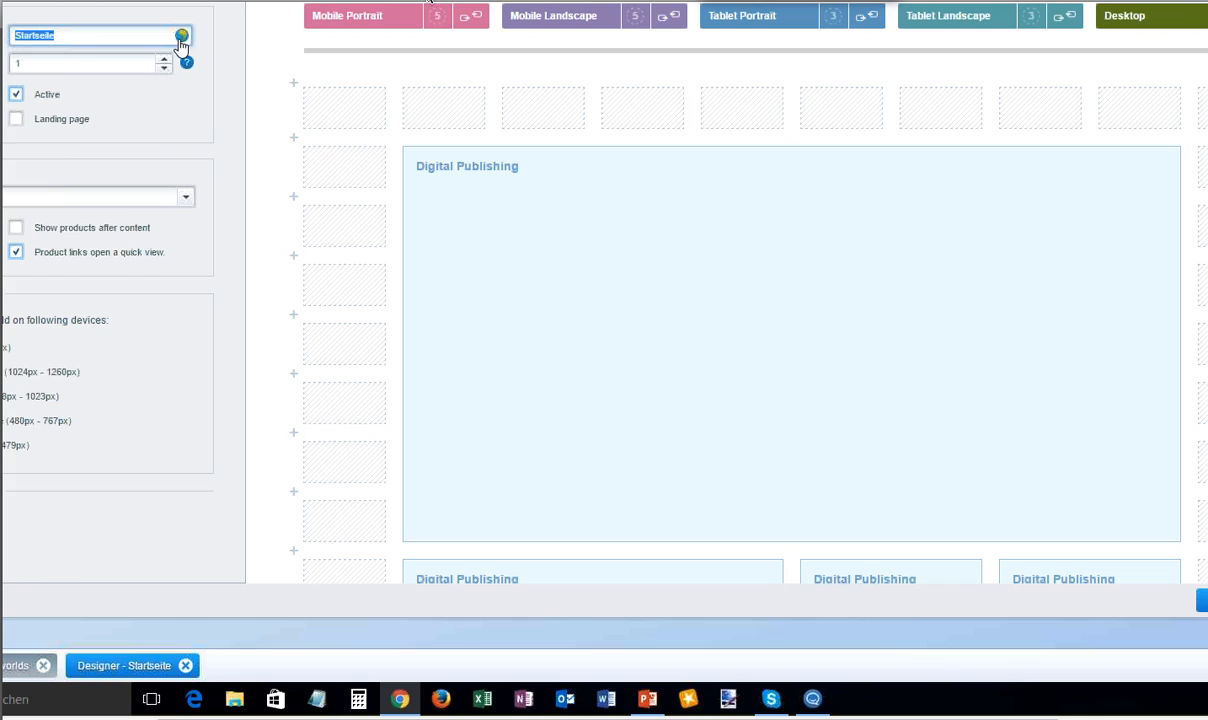
{"action": "type", "text": "Mainpage"}
- Try to connect another device viewport to the current one, and decline replacing its individual settings
{"action": "left_click", "coordinate": [645, 22]}
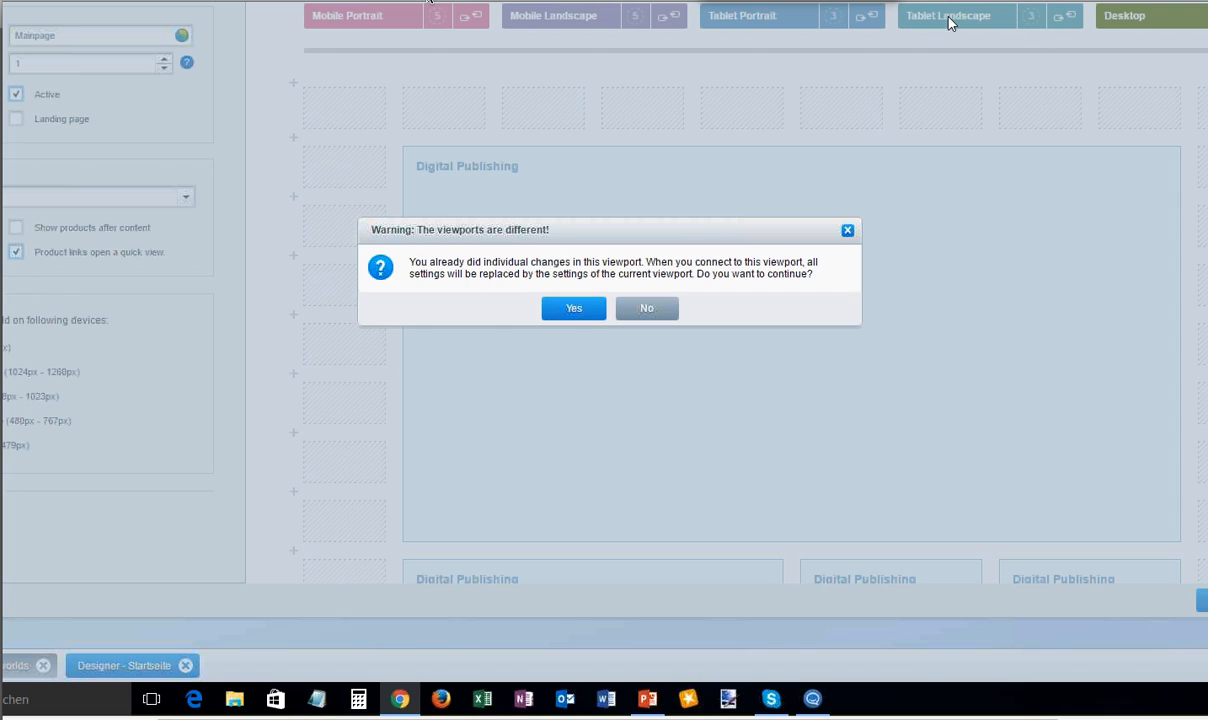
{"action": "left_click", "coordinate": [655, 315]}
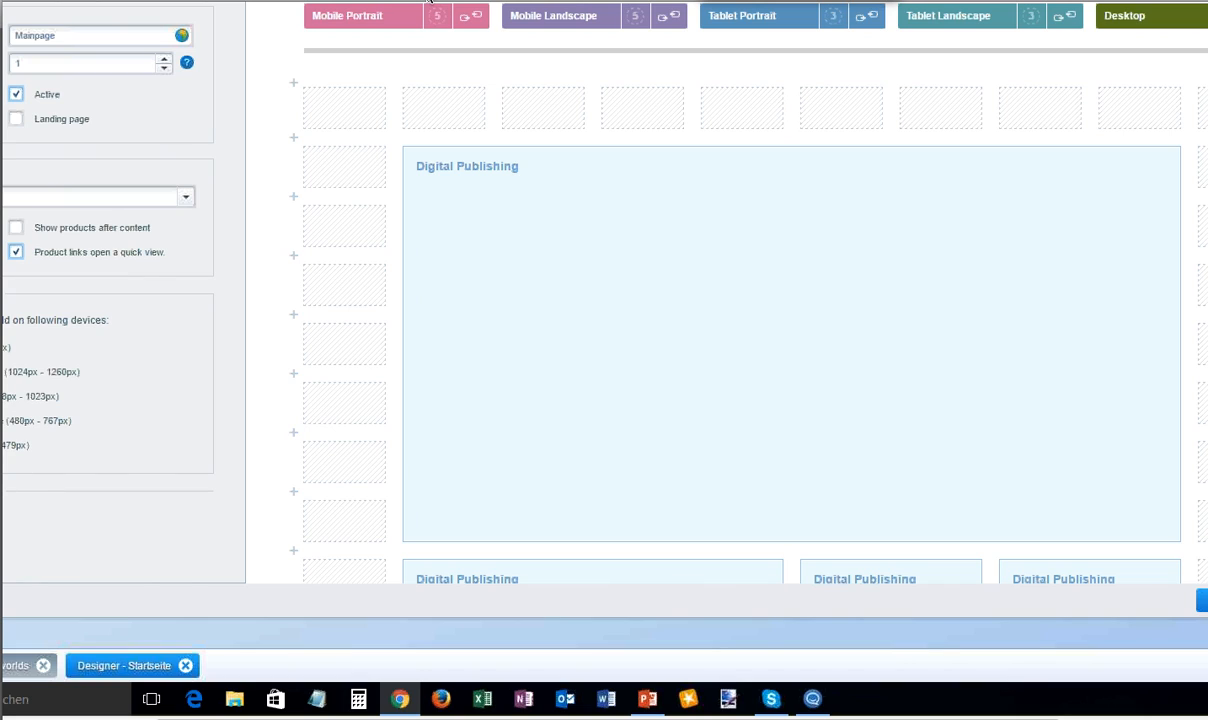
- Set the start of the shopping world's time-controlled activation to 27/04/17 at 5:30 AM
{"action": "scroll", "coordinate": [205, 445], "scroll_direction": "down", "scroll_amount": 1}
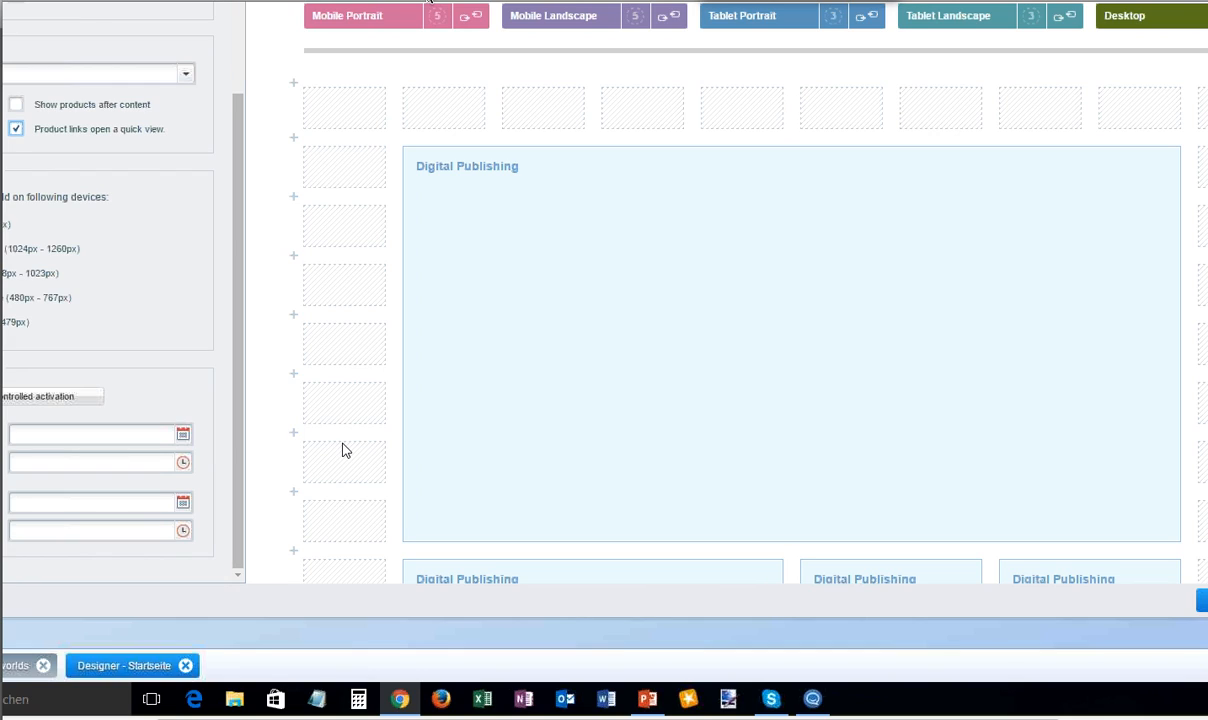
{"action": "left_click", "coordinate": [183, 437]}
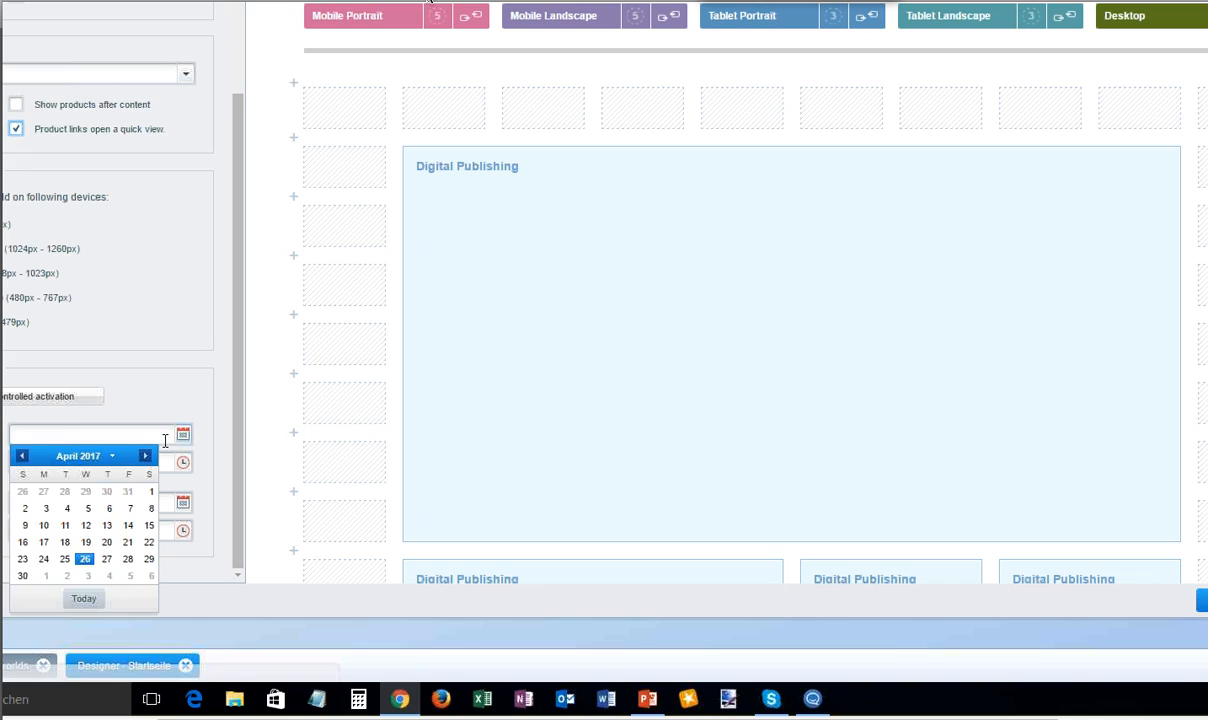
{"action": "left_click", "coordinate": [100, 543]}
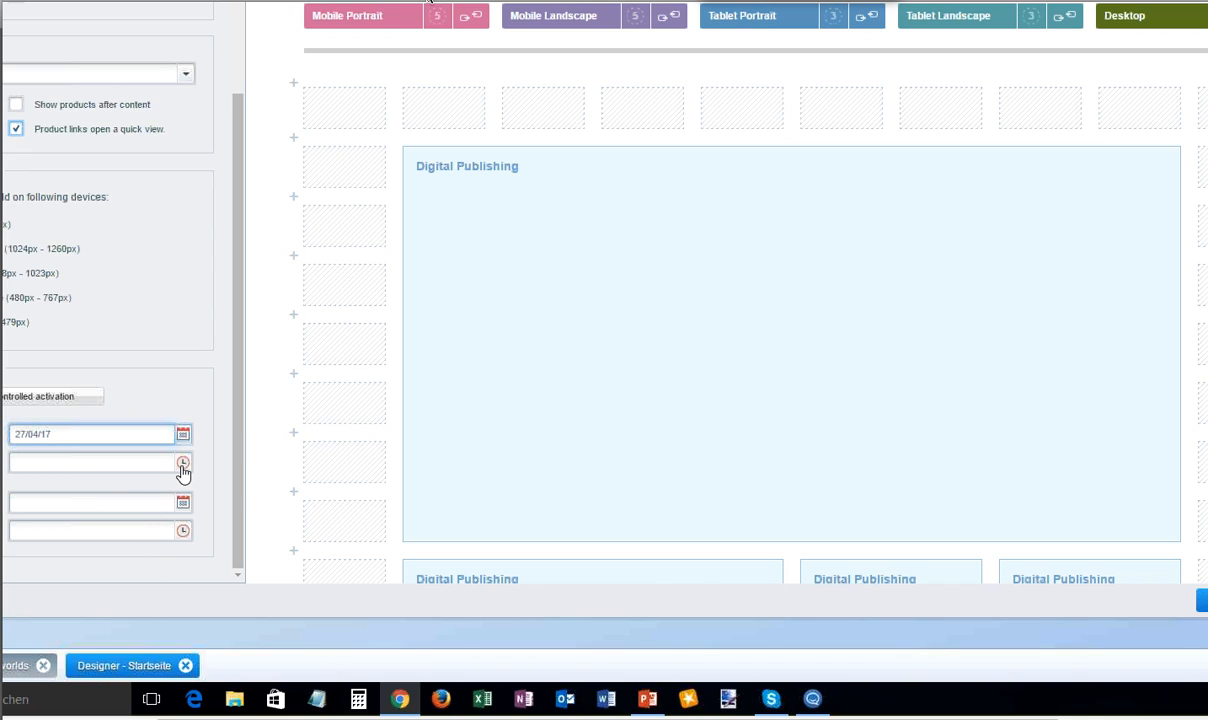
{"action": "left_click", "coordinate": [128, 462]}
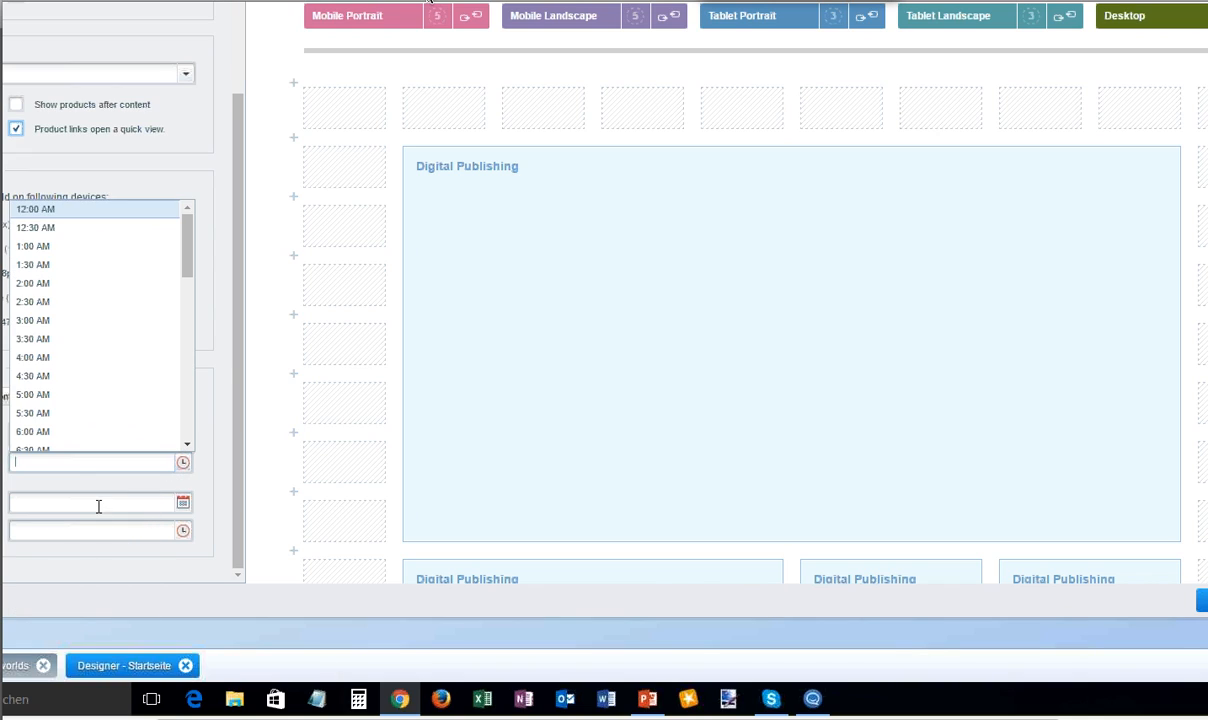
{"action": "left_click", "coordinate": [53, 418]}
- Set the end of the shopping world's time-controlled activation to 29/04/17 at 5:30 AM
{"action": "left_click", "coordinate": [183, 502]}
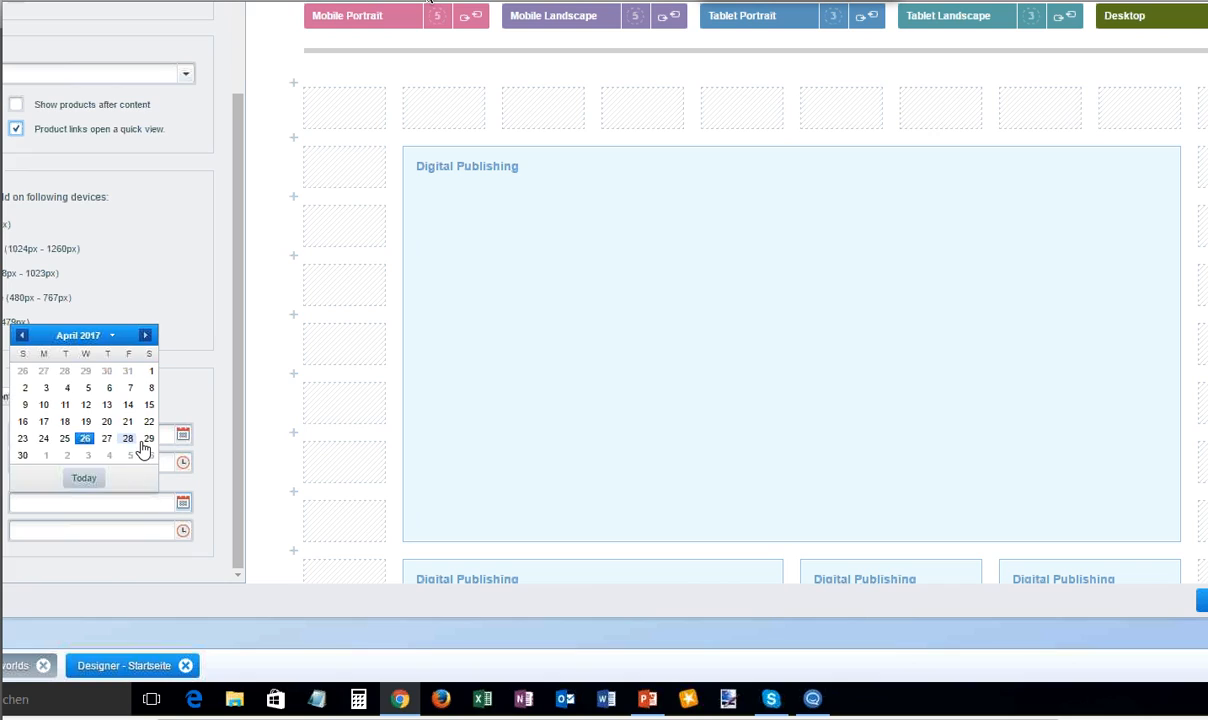
{"action": "left_click", "coordinate": [146, 440]}
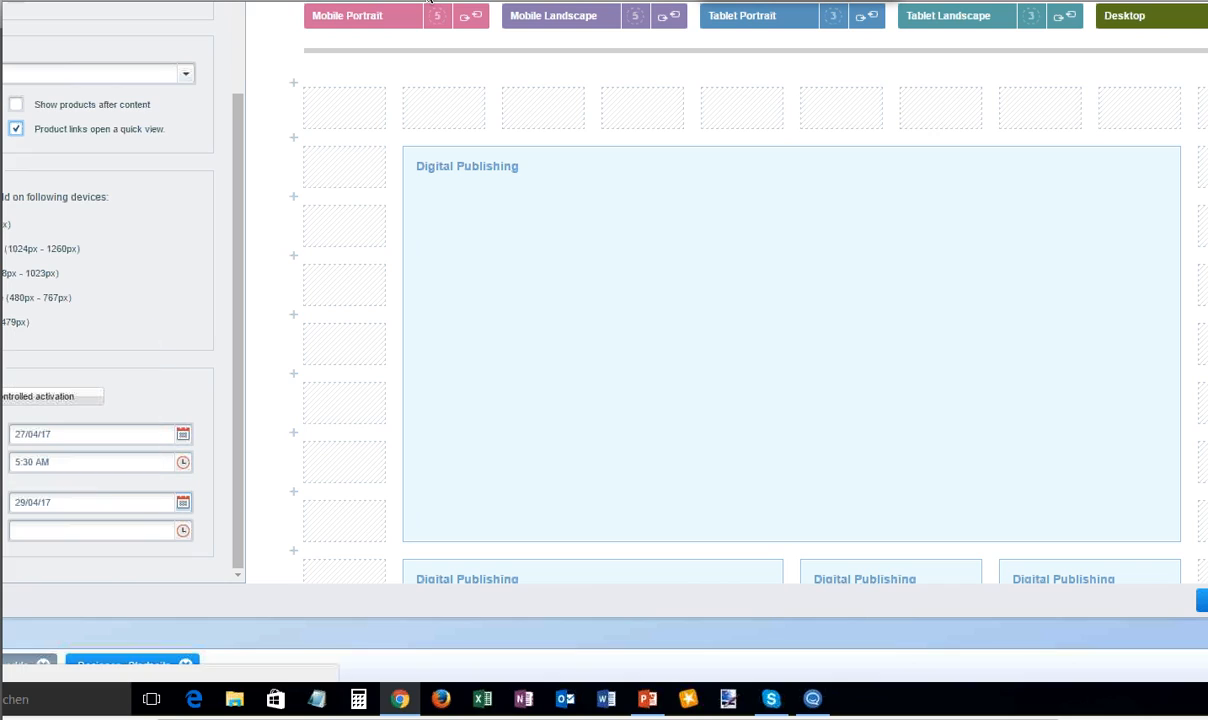
{"action": "left_click", "coordinate": [181, 535]}
{"action": "scroll", "coordinate": [86, 491], "scroll_direction": "down", "scroll_amount": 2}
{"action": "left_click", "coordinate": [84, 398]}
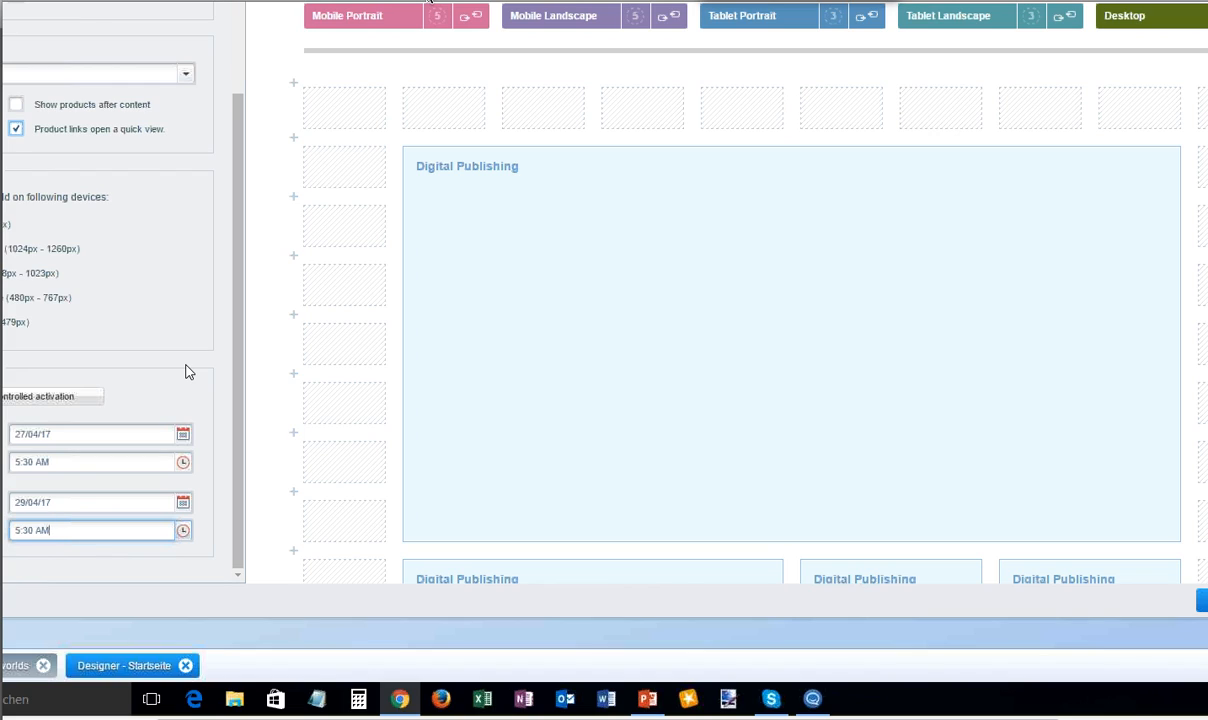
{"action": "scroll", "coordinate": [140, 240], "scroll_direction": "up", "scroll_amount": 2}
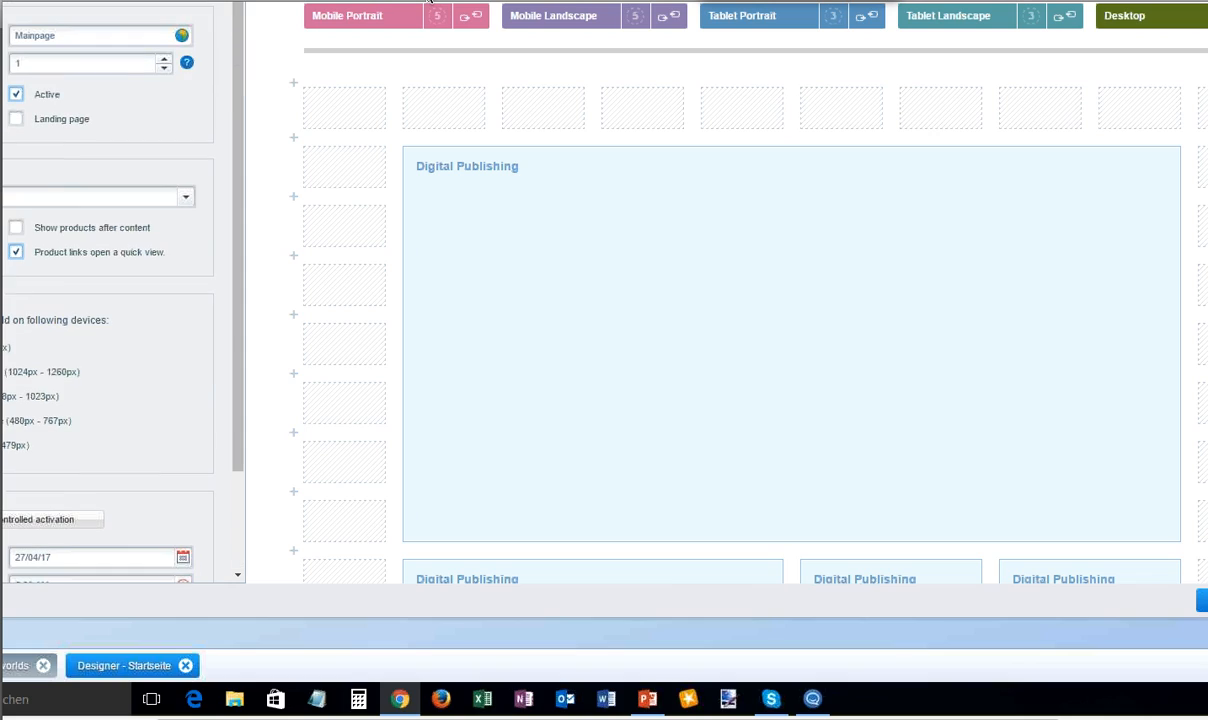
- Open the shopping world's layout settings, select the Fluid / Responsive mode and check which templates are offered
{"action": "left_click", "coordinate": [10, 2]}
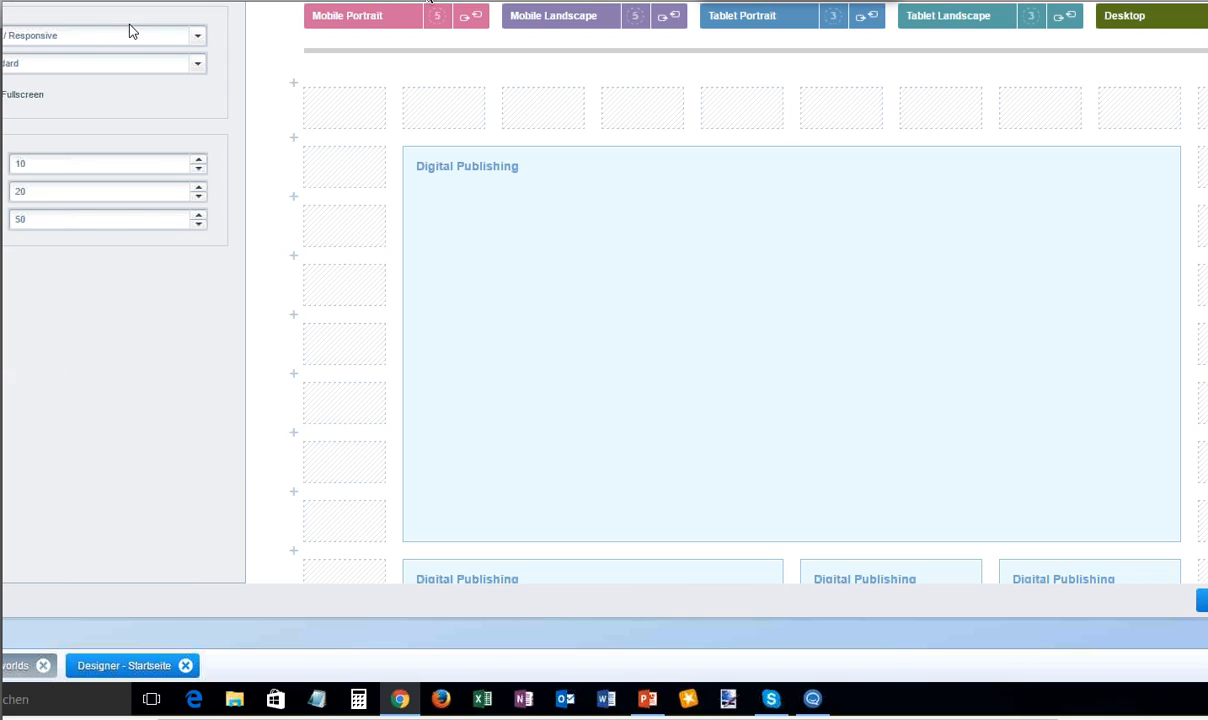
{"action": "left_click", "coordinate": [198, 40]}
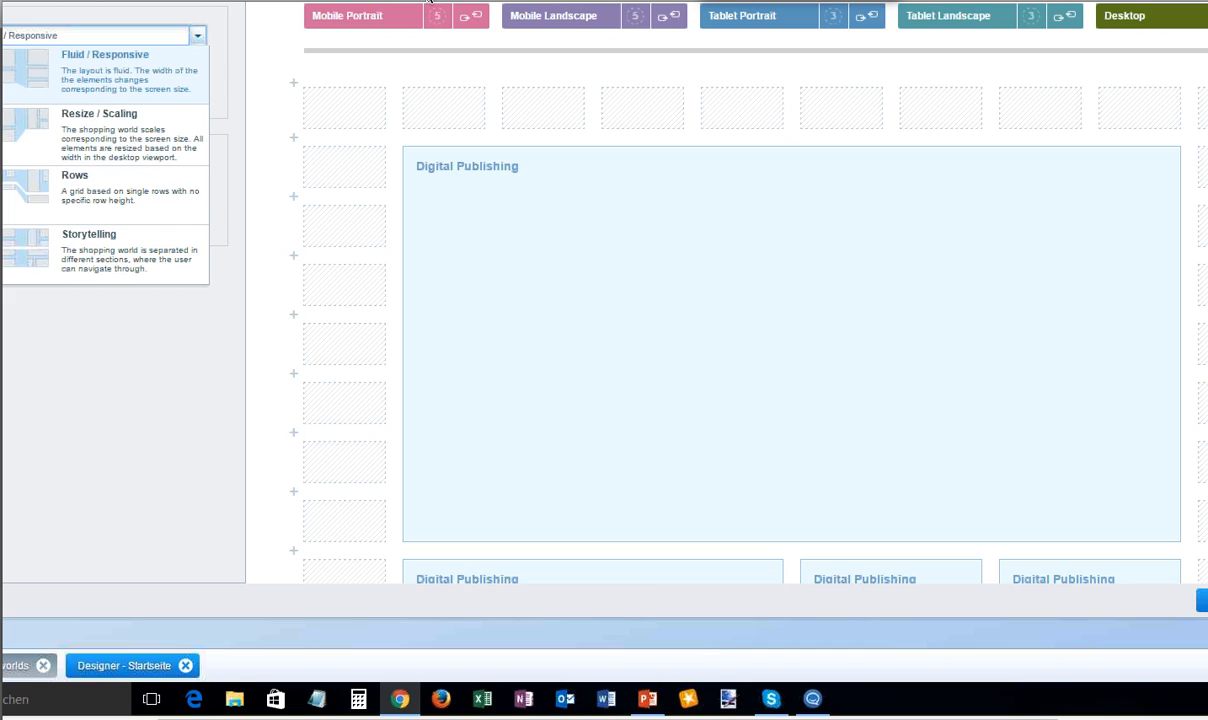
{"action": "left_click", "coordinate": [5, 76]}
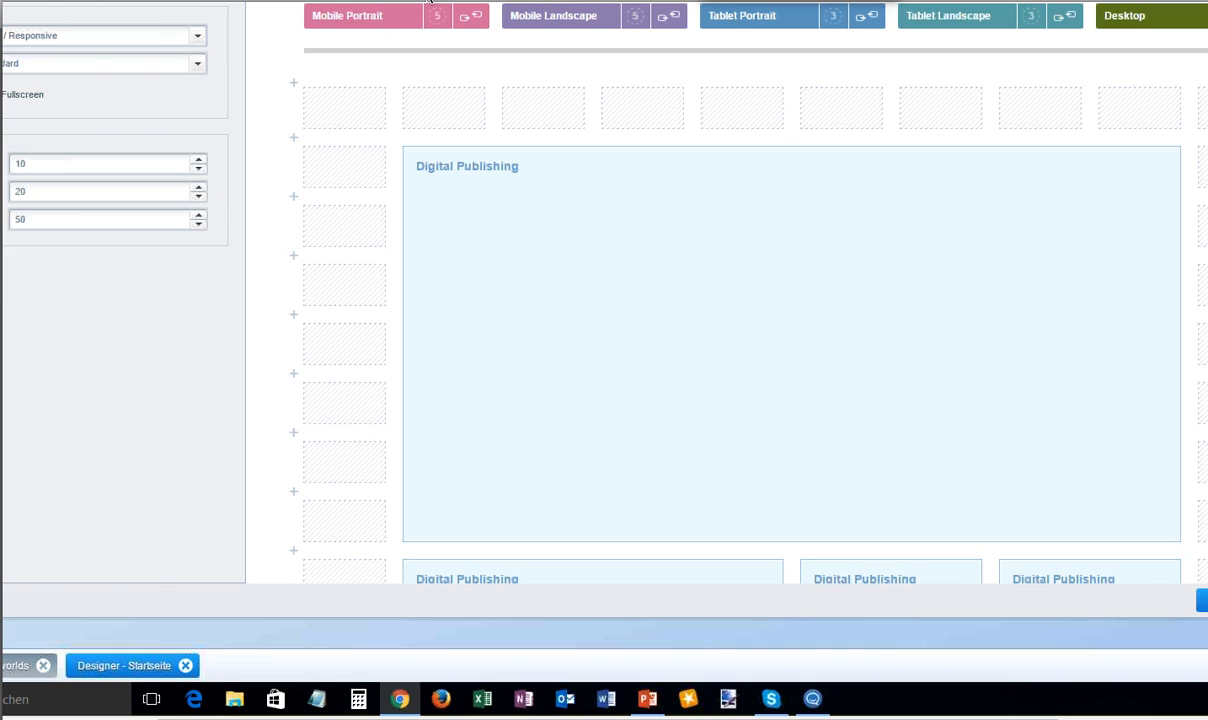
{"action": "left_click", "coordinate": [191, 64]}
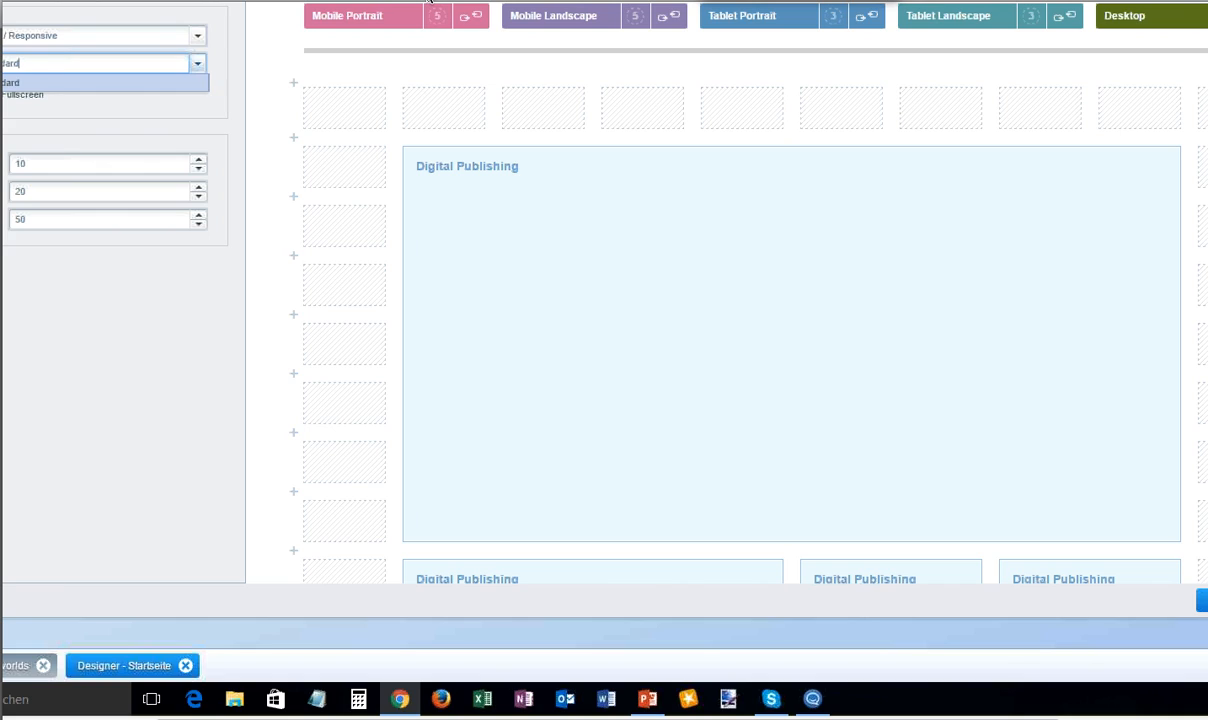
{"action": "left_click", "coordinate": [216, 100]}
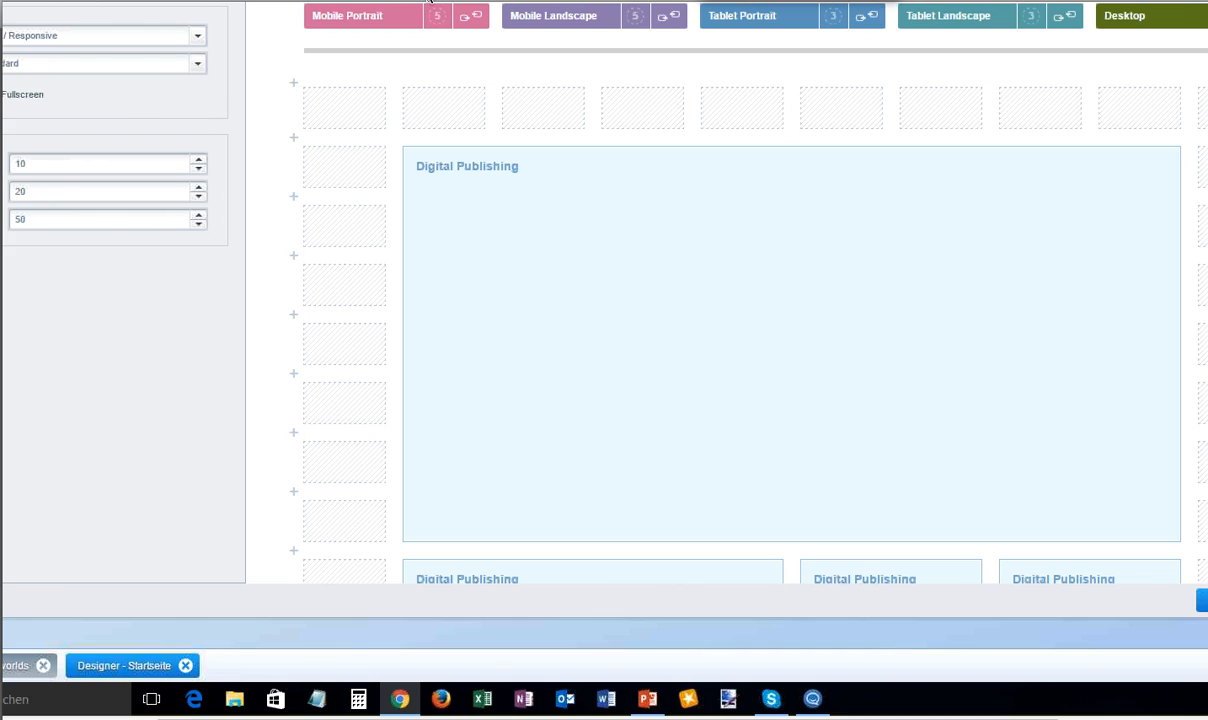
- Set the grid's column count to 1 and accept the removal of the affected elements
{"action": "left_click", "coordinate": [55, 162]}
{"action": "key", "text": "BackSpace"}
{"action": "key", "text": "Return"}
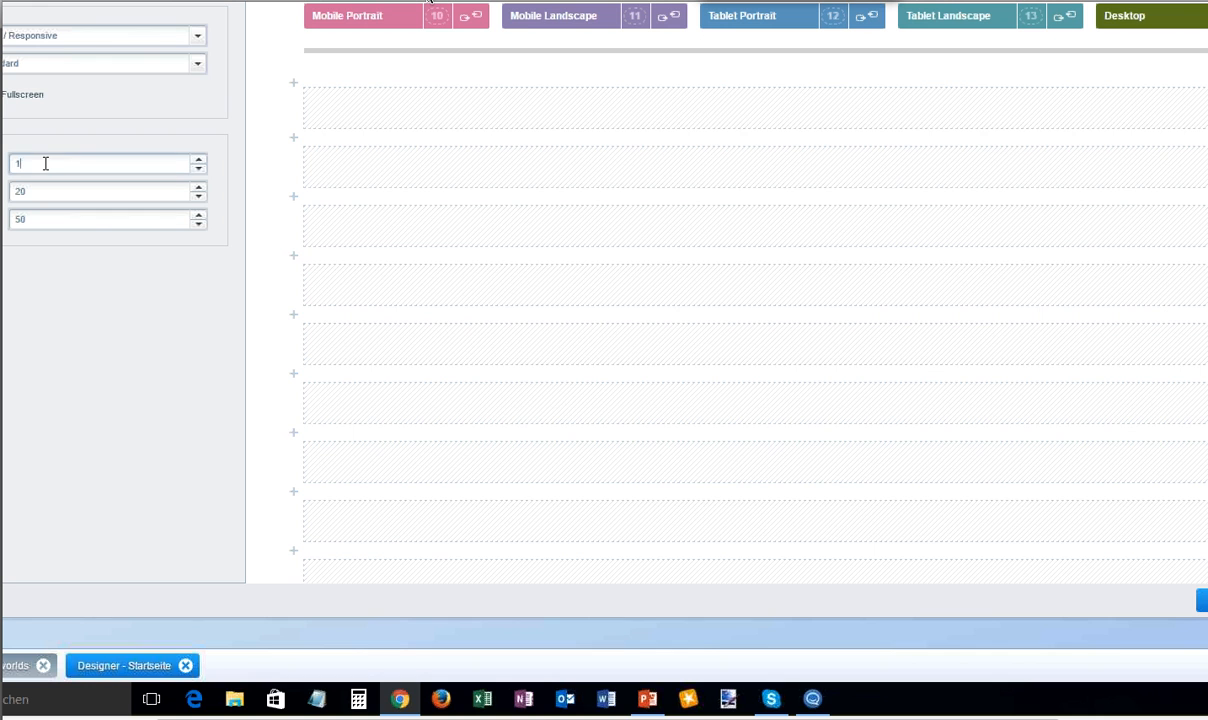
- Set the grid's column count to 25
{"action": "left_click", "coordinate": [51, 161]}
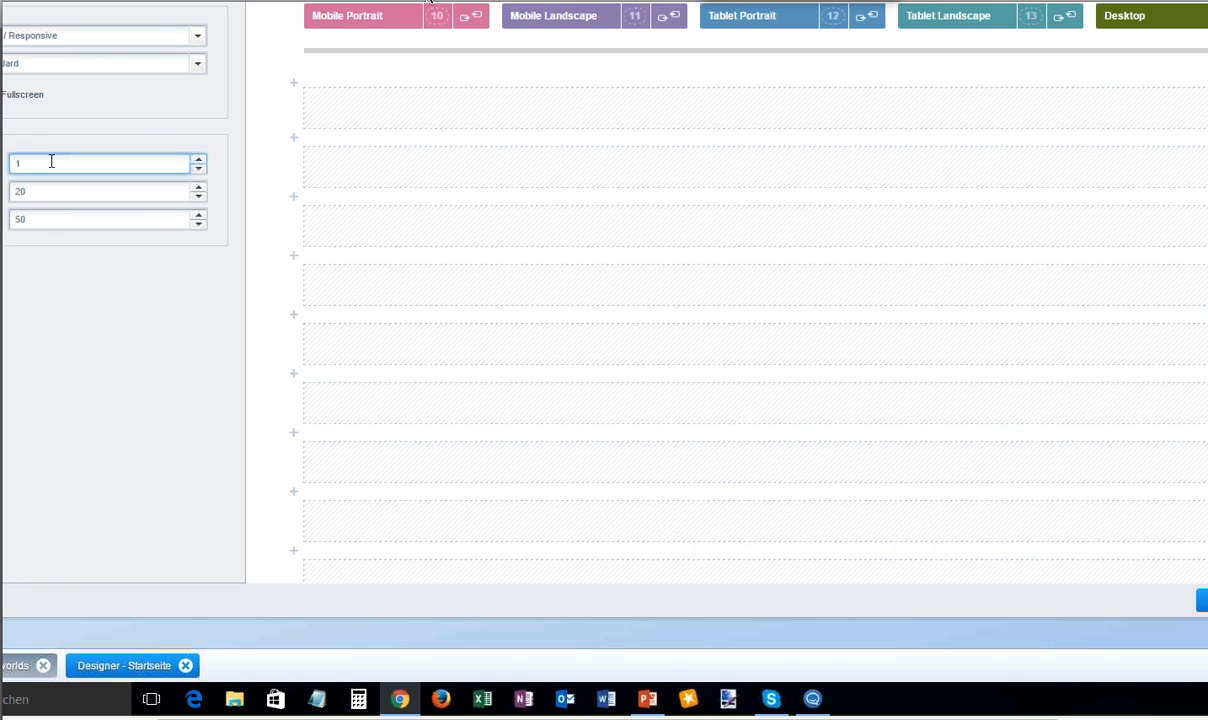
{"action": "key", "text": "BackSpace"}
{"action": "type", "text": "25"}
{"action": "key", "text": "Return"}
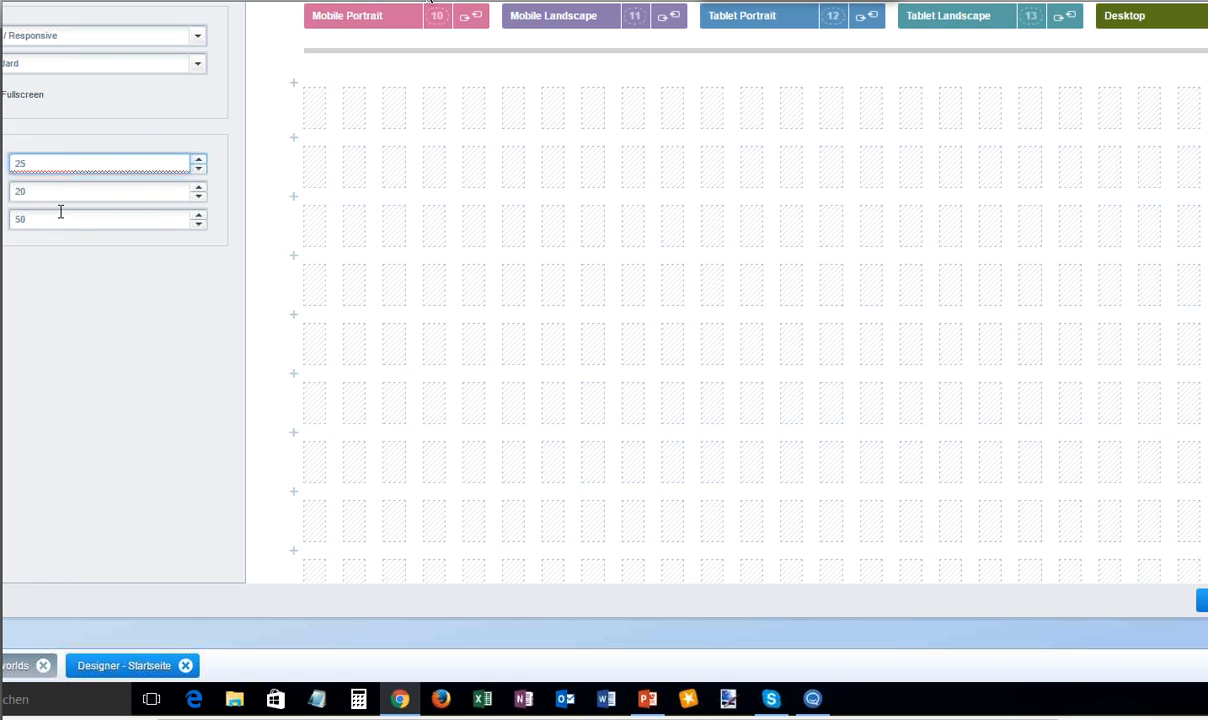
- Set the grid's column count to 10
{"action": "left_click", "coordinate": [57, 191]}
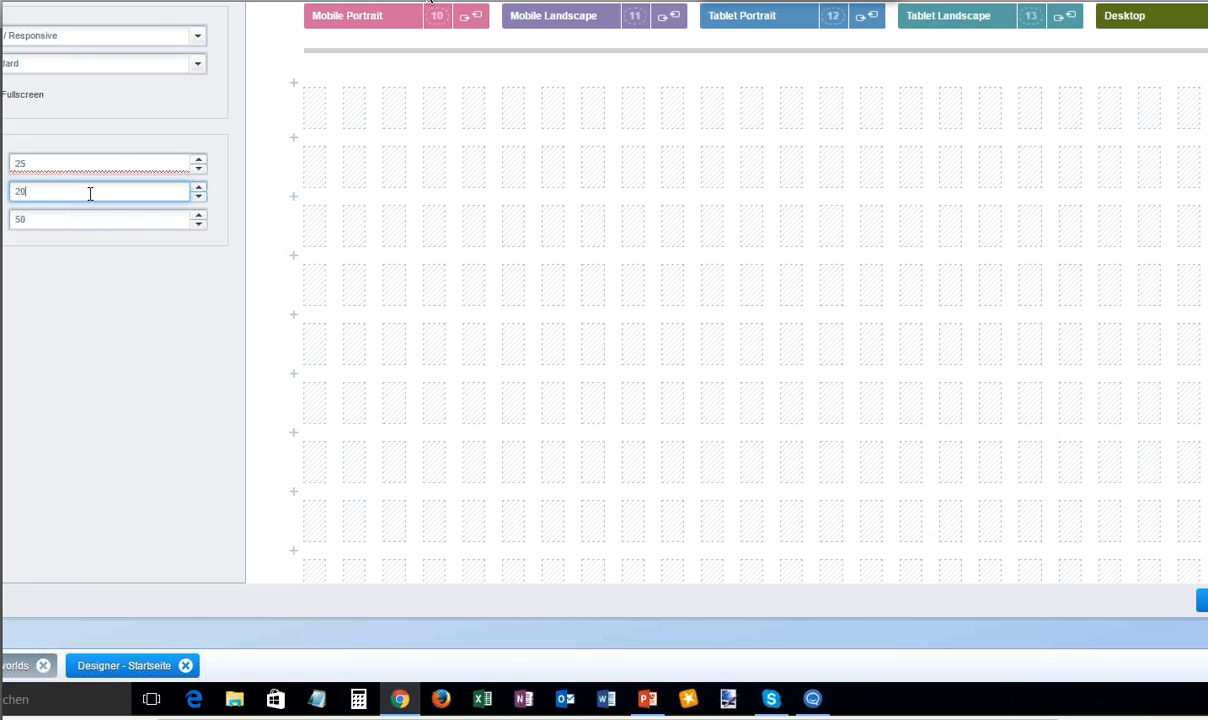
{"action": "left_click", "coordinate": [66, 165]}
{"action": "key", "text": "BackSpace"}
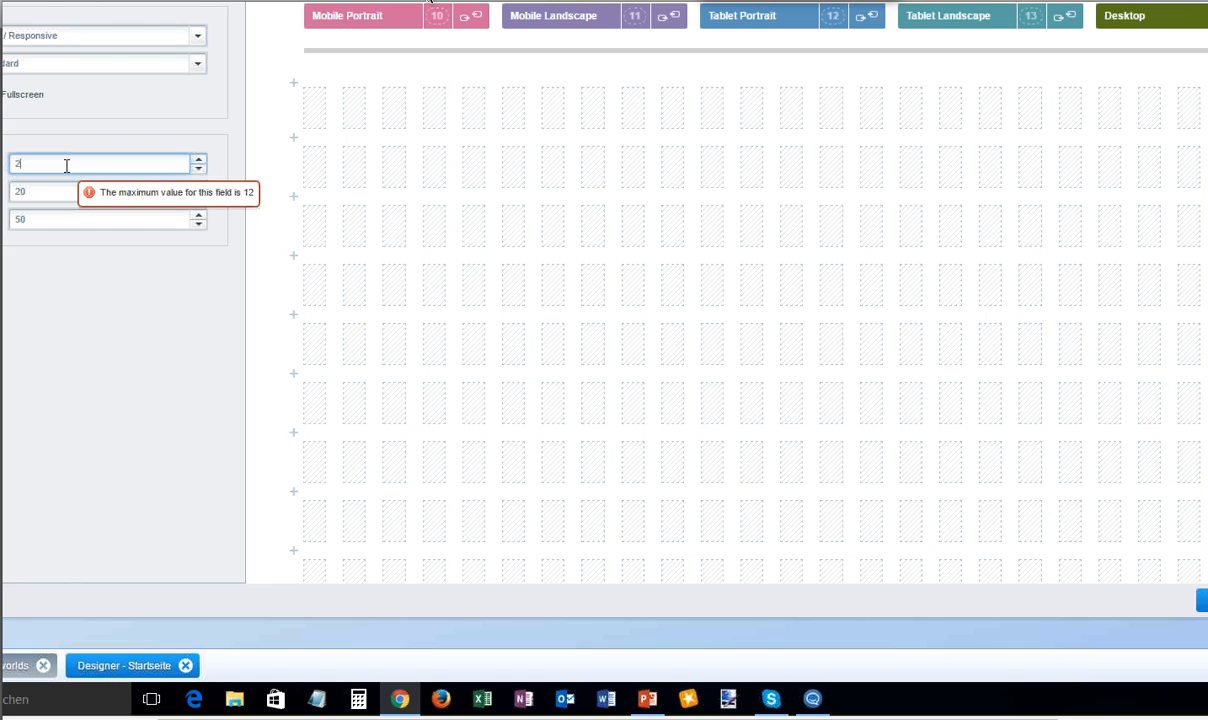
{"action": "key", "text": "BackSpace"}
{"action": "type", "text": "10"}
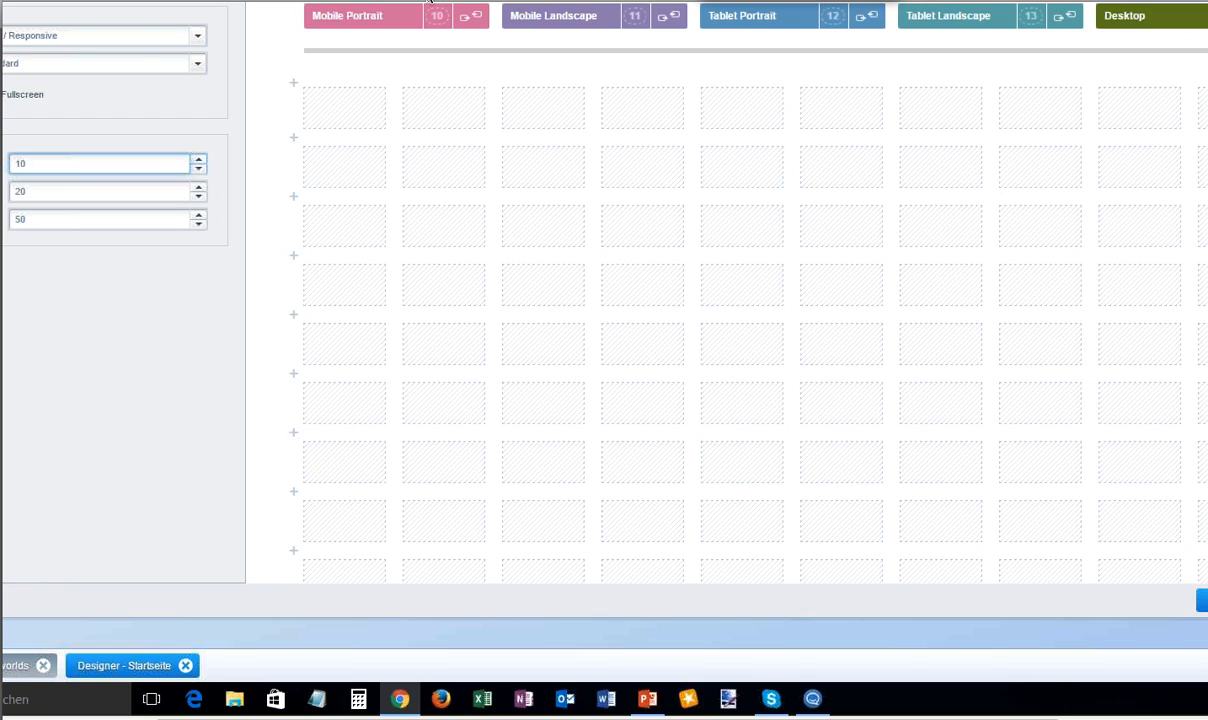
- Place a Banner element across the first four rows of the empty grid, starting in the first column
{"action": "left_click", "coordinate": [84, 0]}
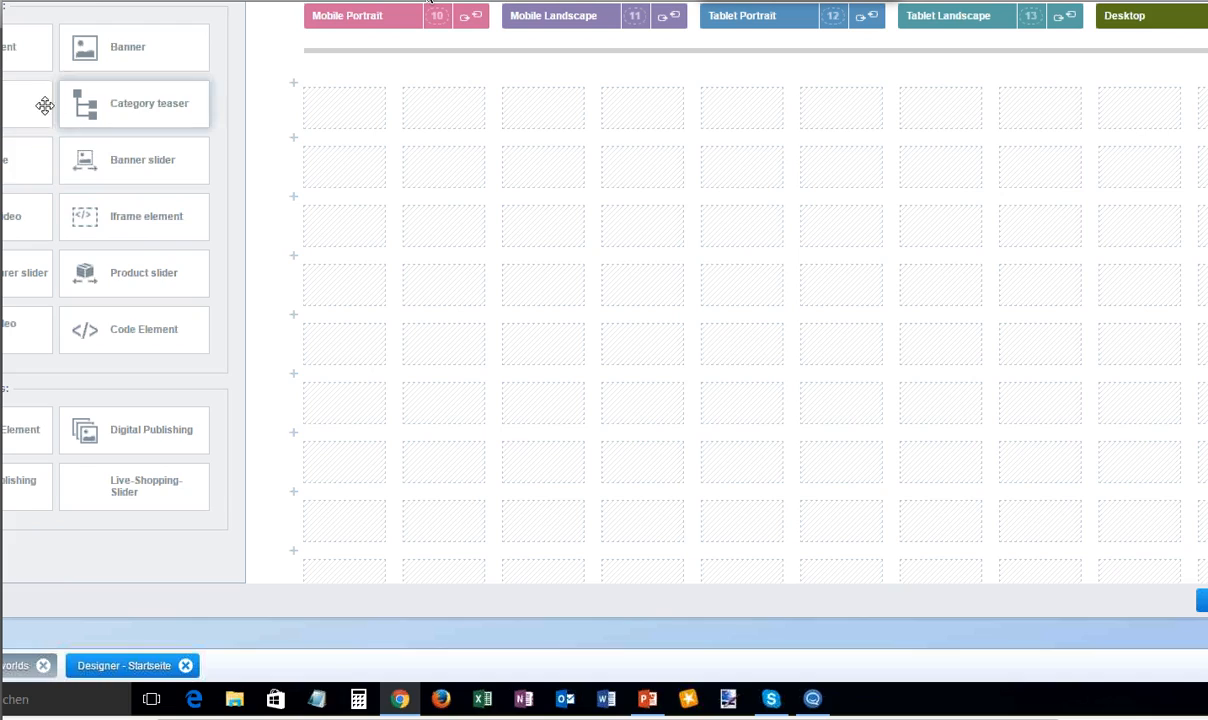
{"action": "left_click_drag", "start_coordinate": [100, 50], "coordinate": [1178, 289]}
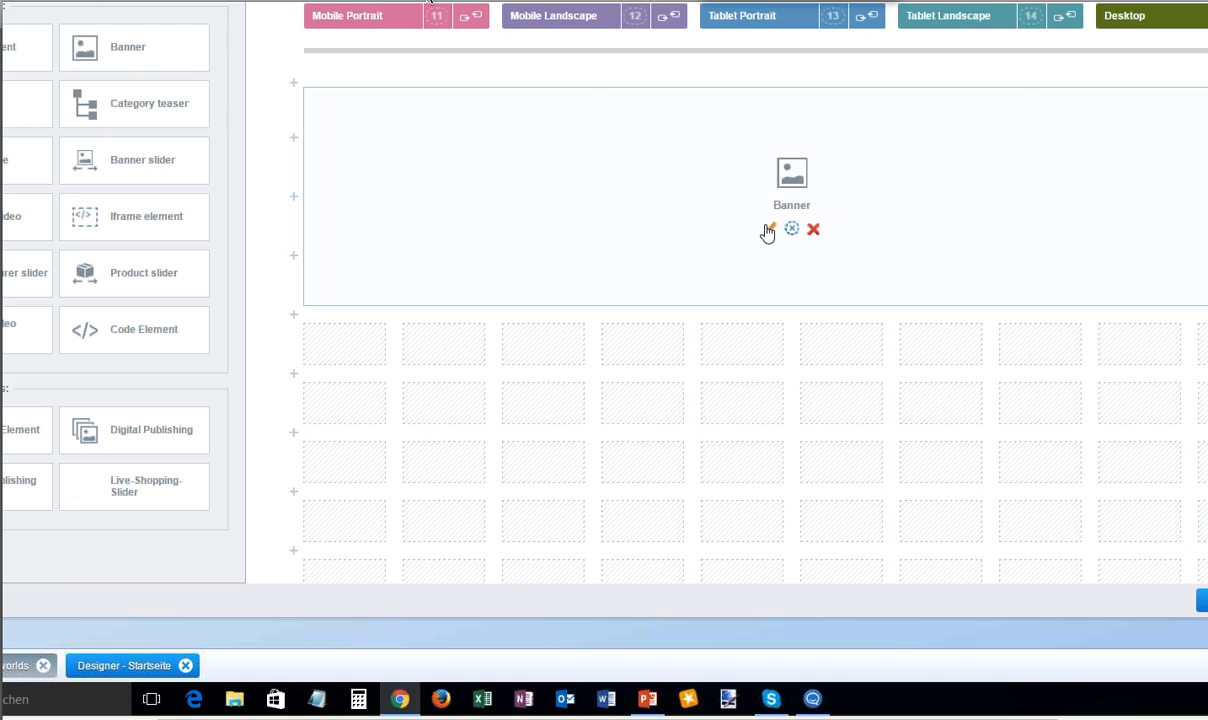
- Assign the image video.jpg from the last page of the Shopping worlds album to the Banner element and save it
{"action": "double_click", "coordinate": [741, 204]}
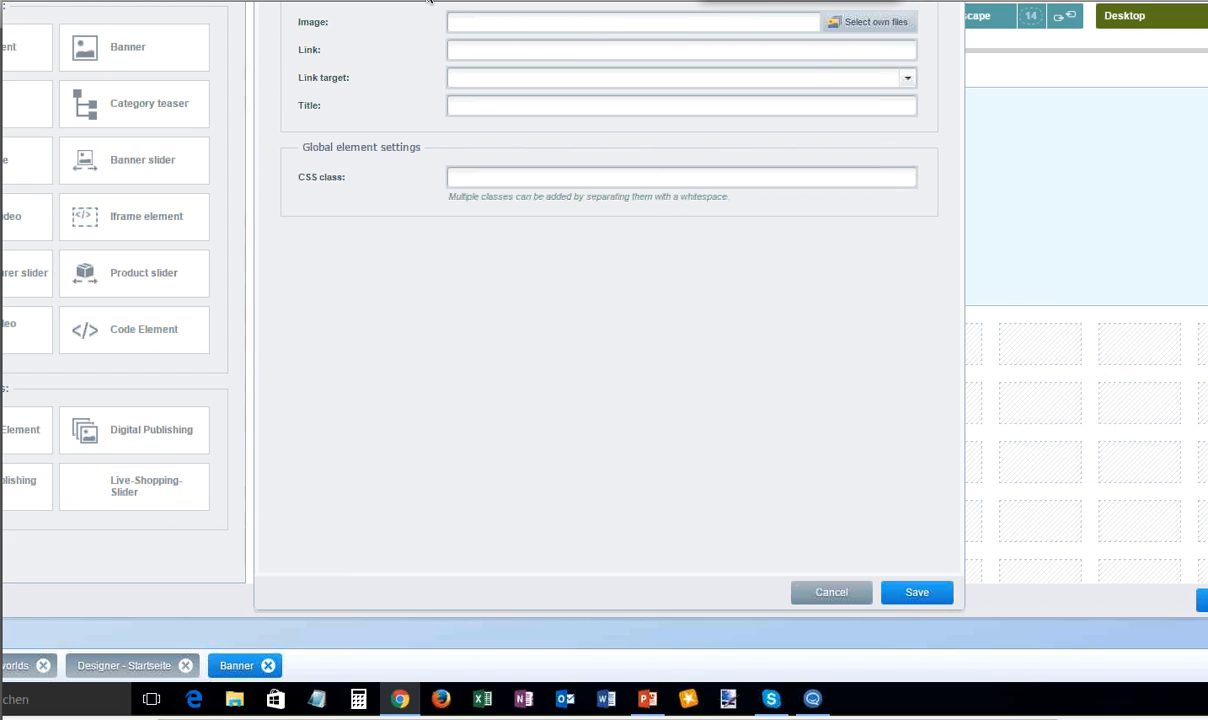
{"action": "left_click", "coordinate": [888, 24]}
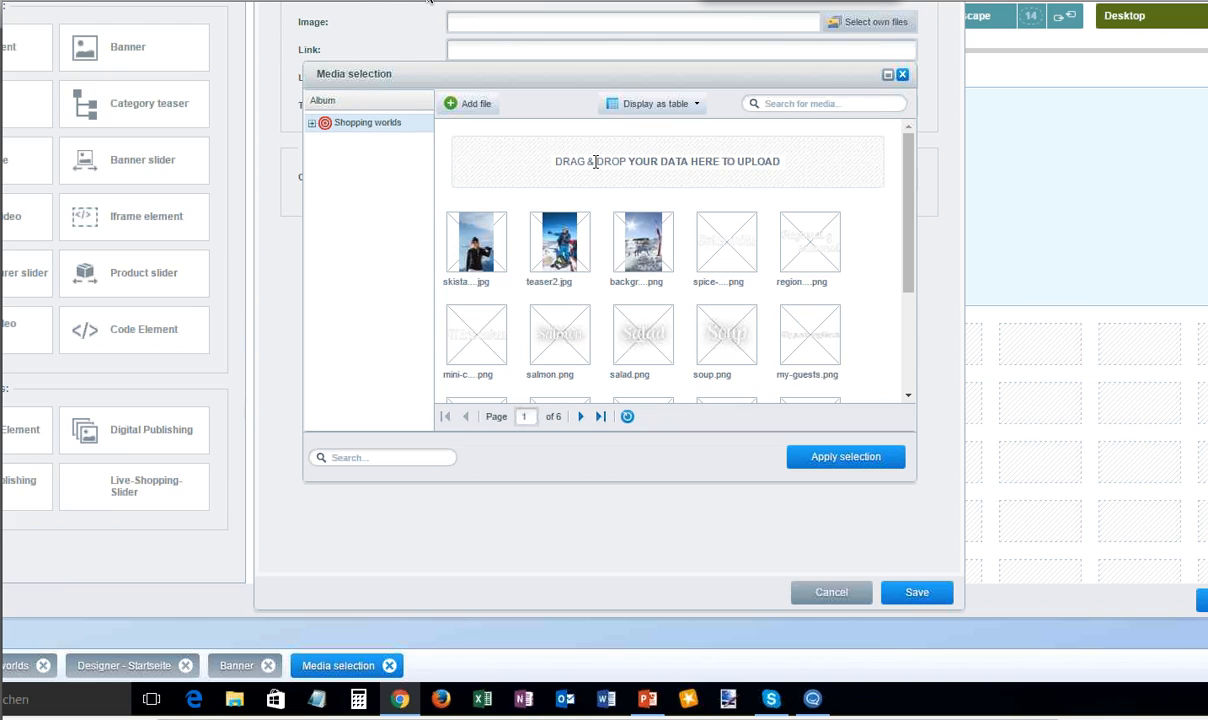
{"action": "left_click_drag", "start_coordinate": [527, 160], "coordinate": [782, 158]}
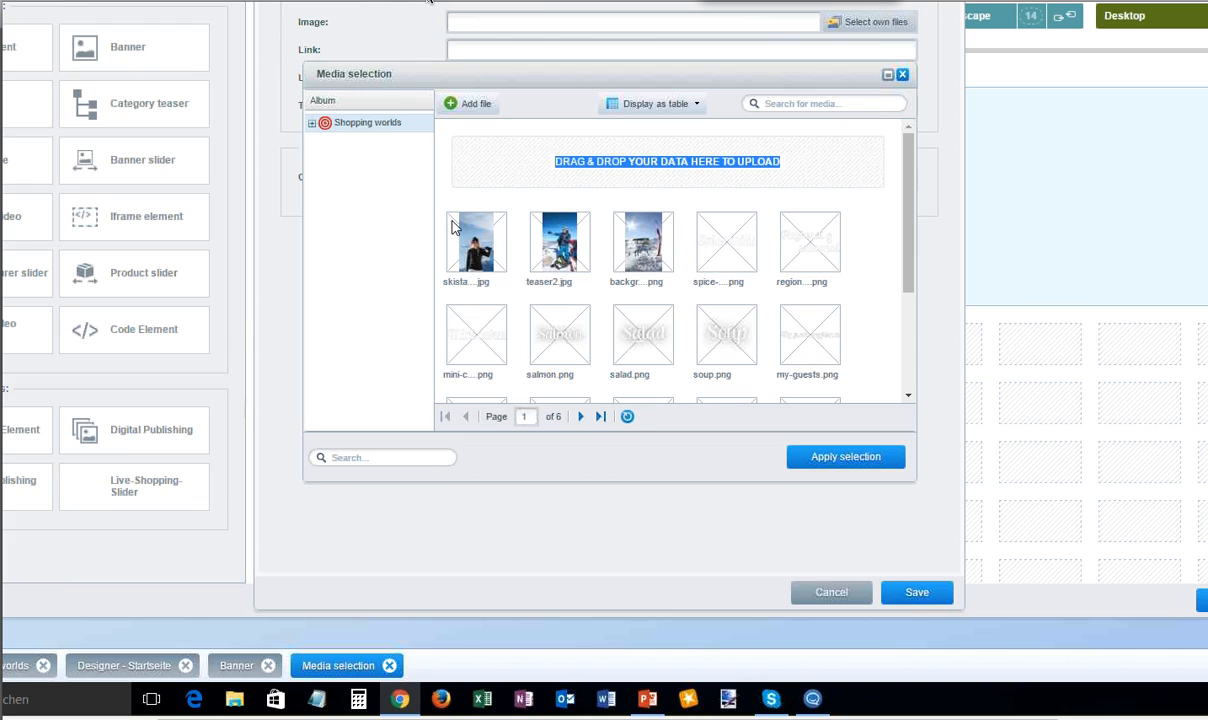
{"action": "left_click", "coordinate": [600, 416]}
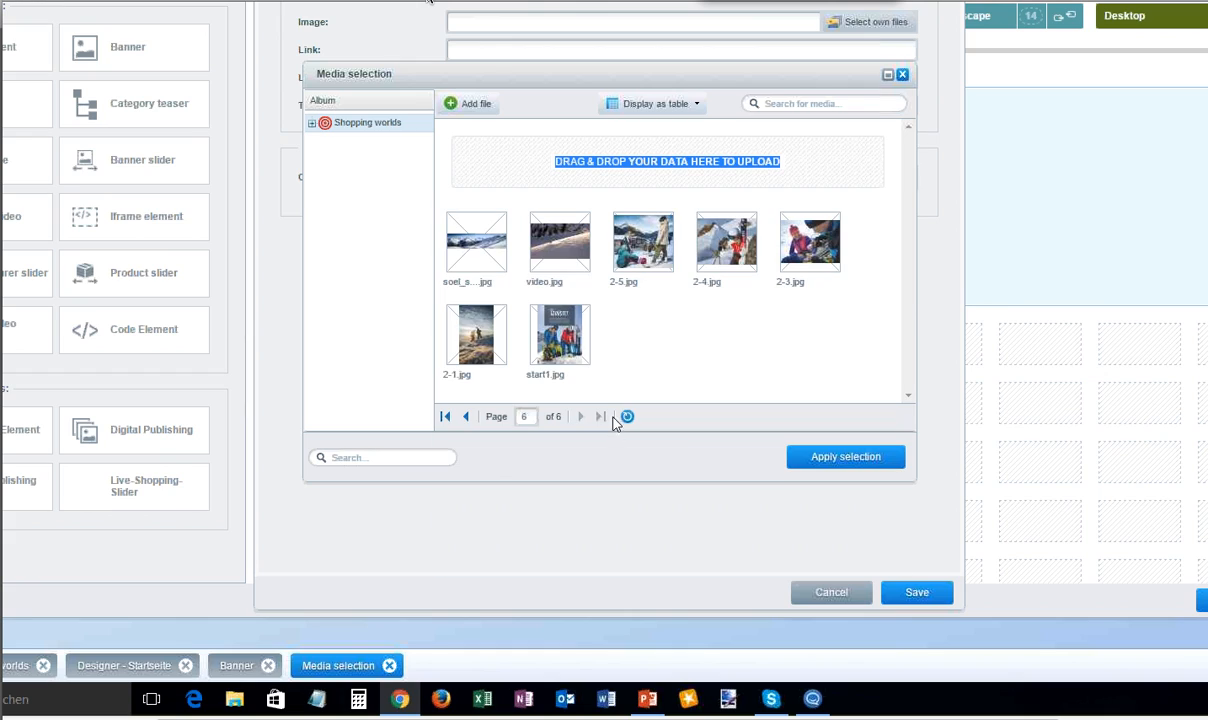
{"action": "left_click", "coordinate": [563, 240]}
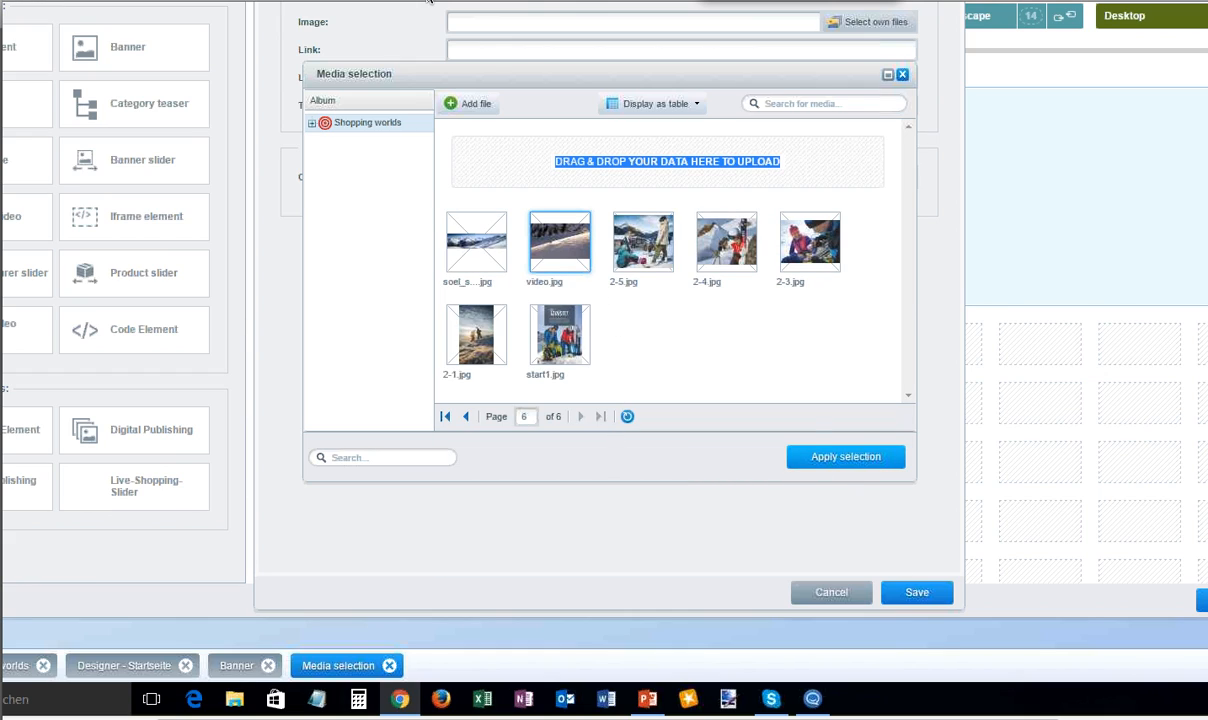
{"action": "left_click", "coordinate": [818, 452]}
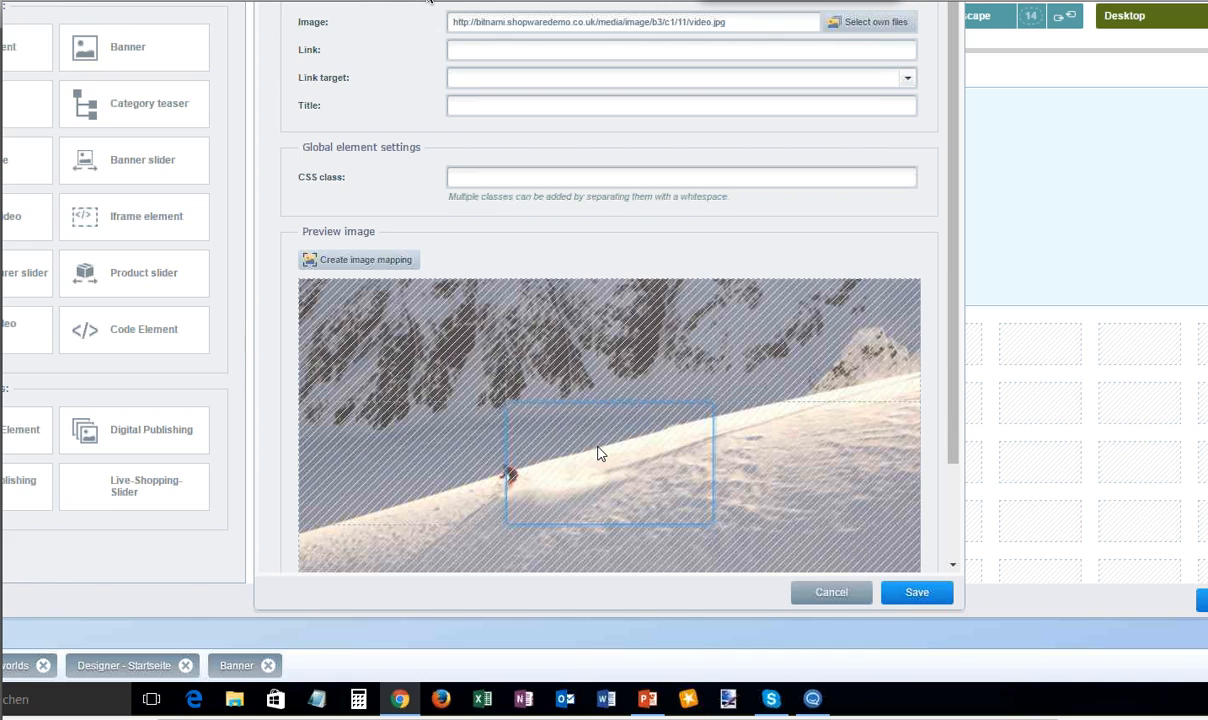
{"action": "scroll", "coordinate": [598, 453], "scroll_direction": "down", "scroll_amount": 1}
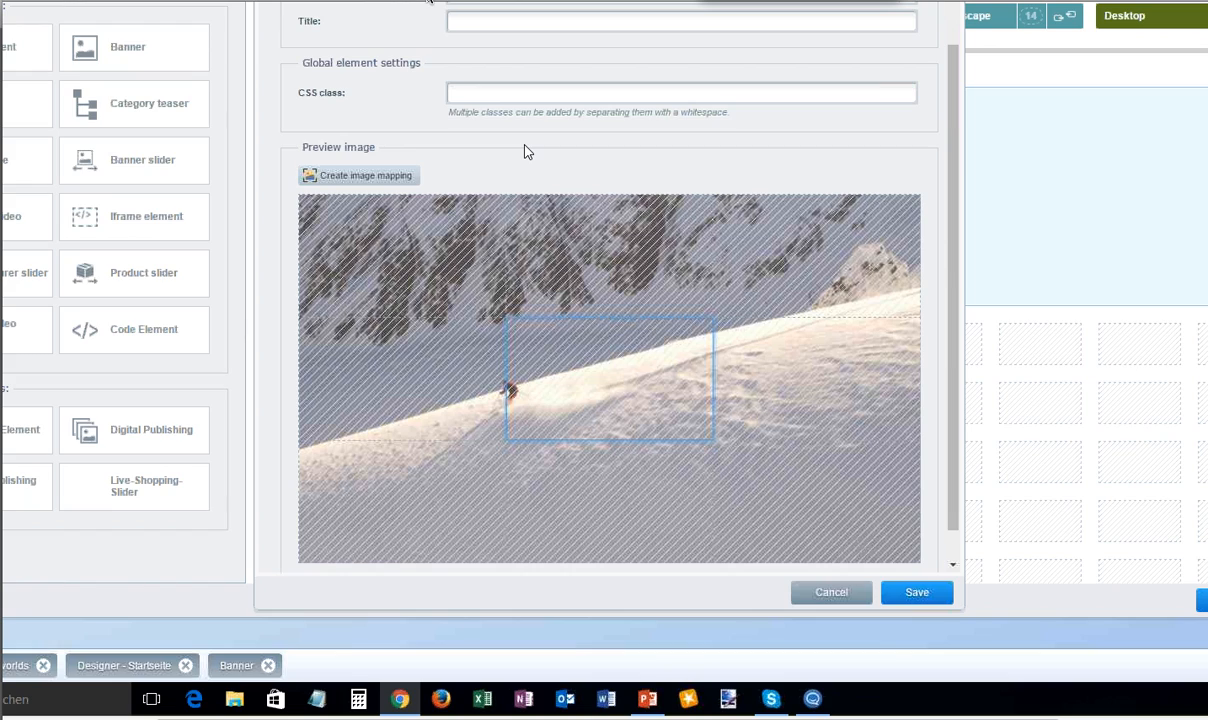
{"action": "scroll", "coordinate": [528, 150], "scroll_direction": "up", "scroll_amount": 2}
{"action": "left_click", "coordinate": [492, 47]}
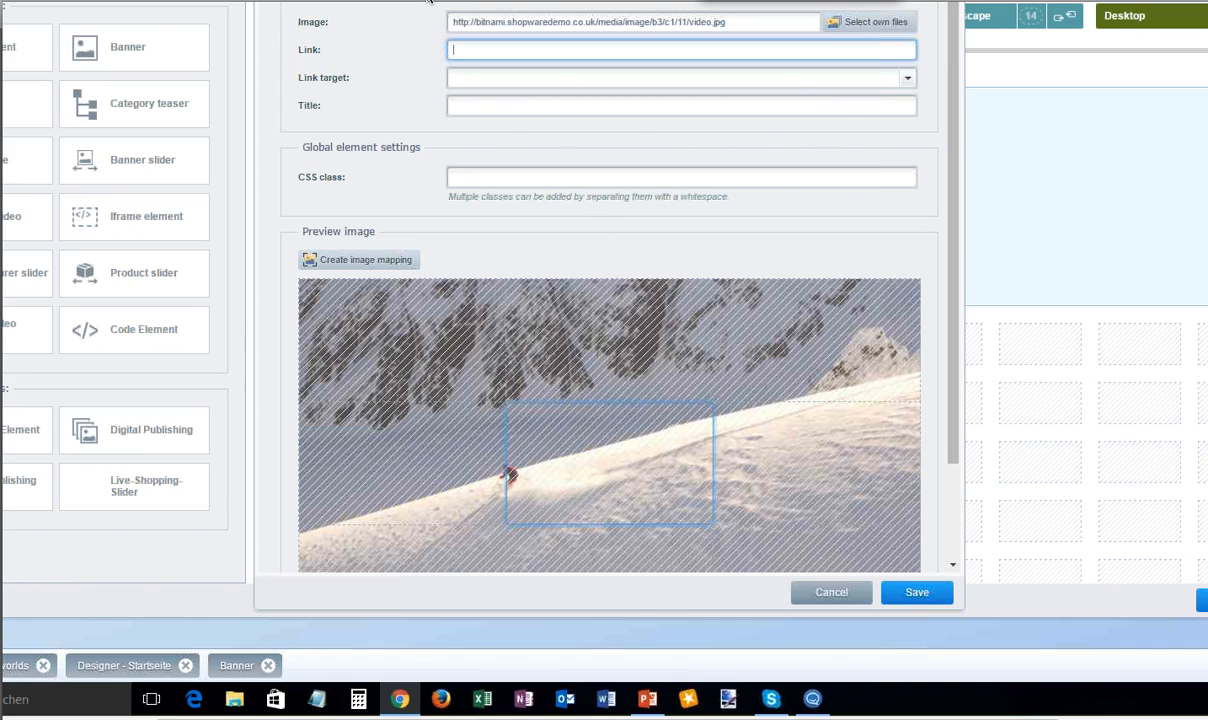
{"action": "left_click", "coordinate": [917, 592]}
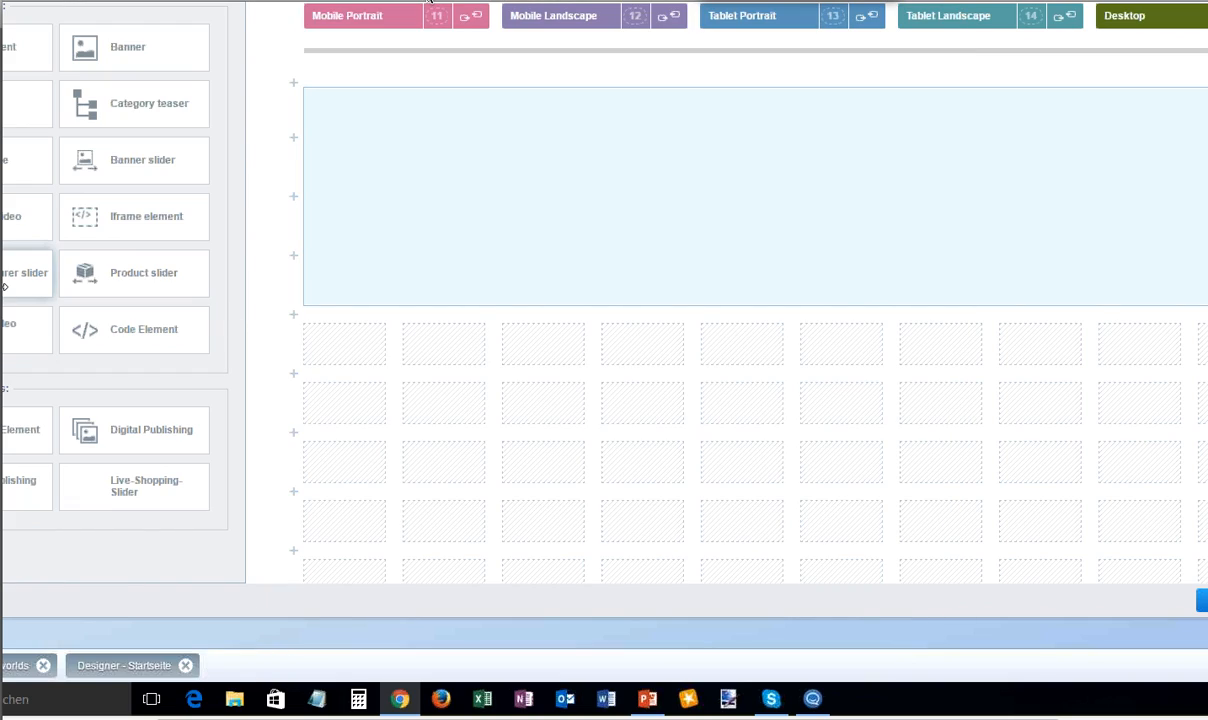
- Place a Product slider five columns wide and two rows high below the banner and set its list type to Top selling items
{"action": "left_click_drag", "start_coordinate": [90, 275], "coordinate": [383, 362]}
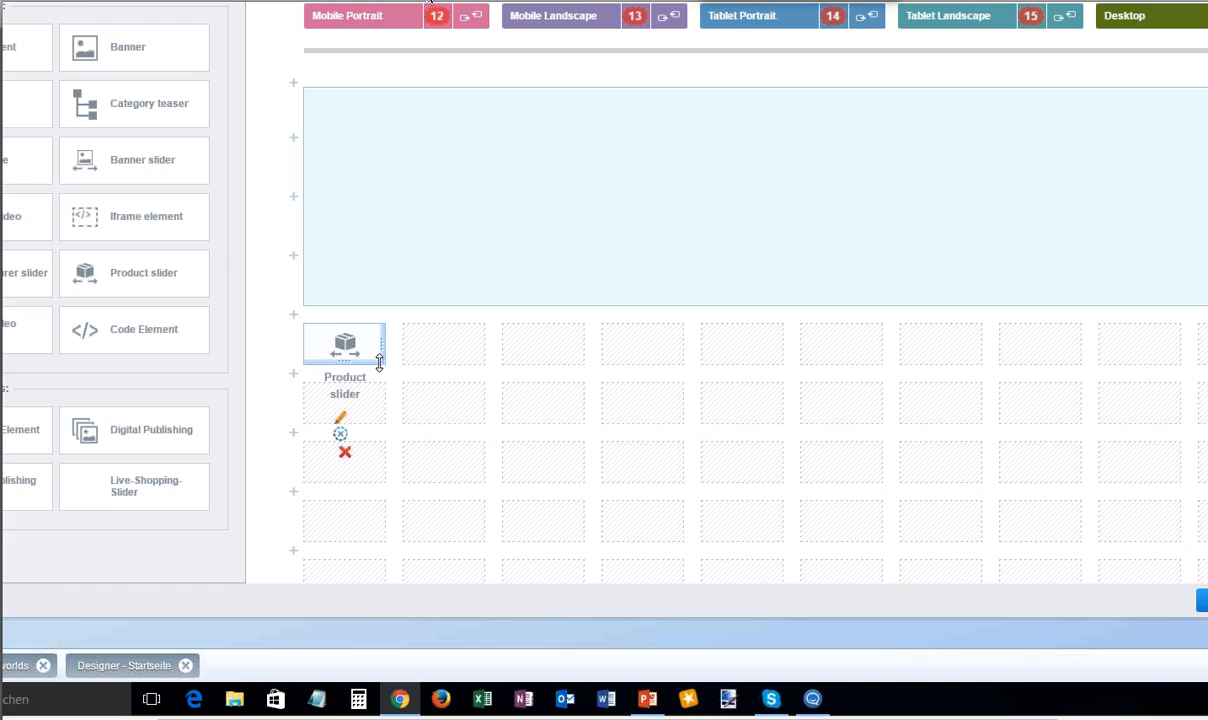
{"action": "left_click_drag", "start_coordinate": [812, 454], "coordinate": [747, 421]}
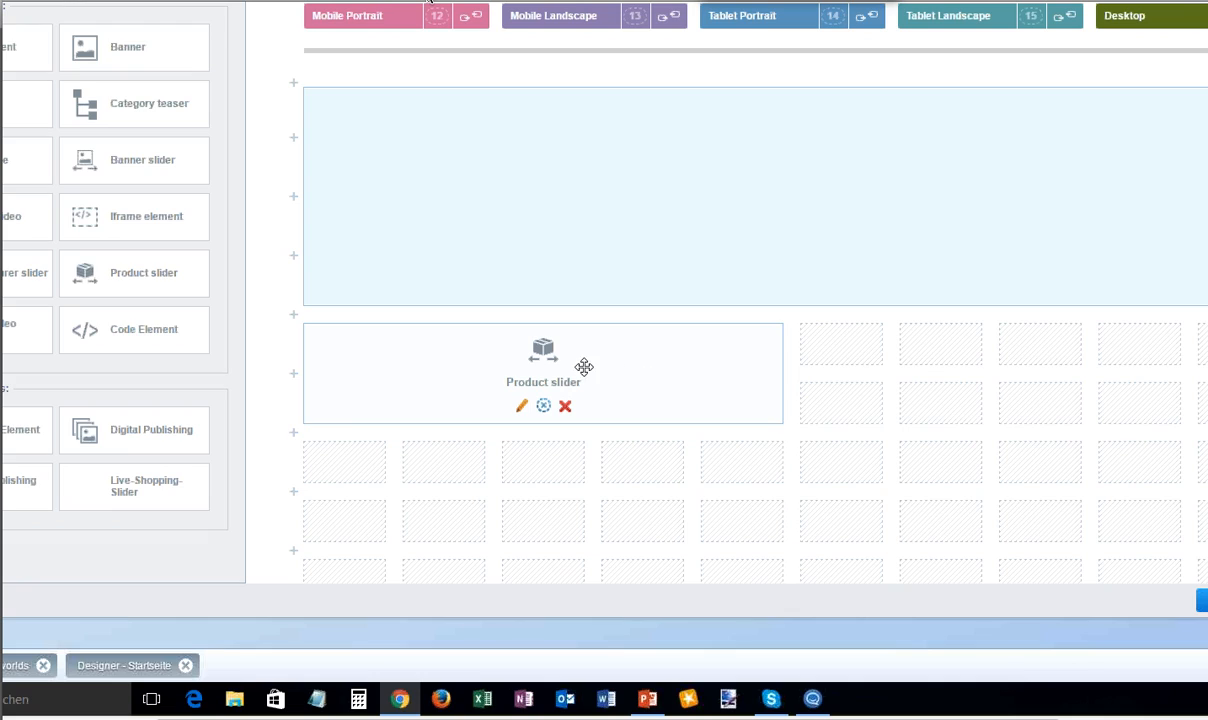
{"action": "double_click", "coordinate": [670, 408]}
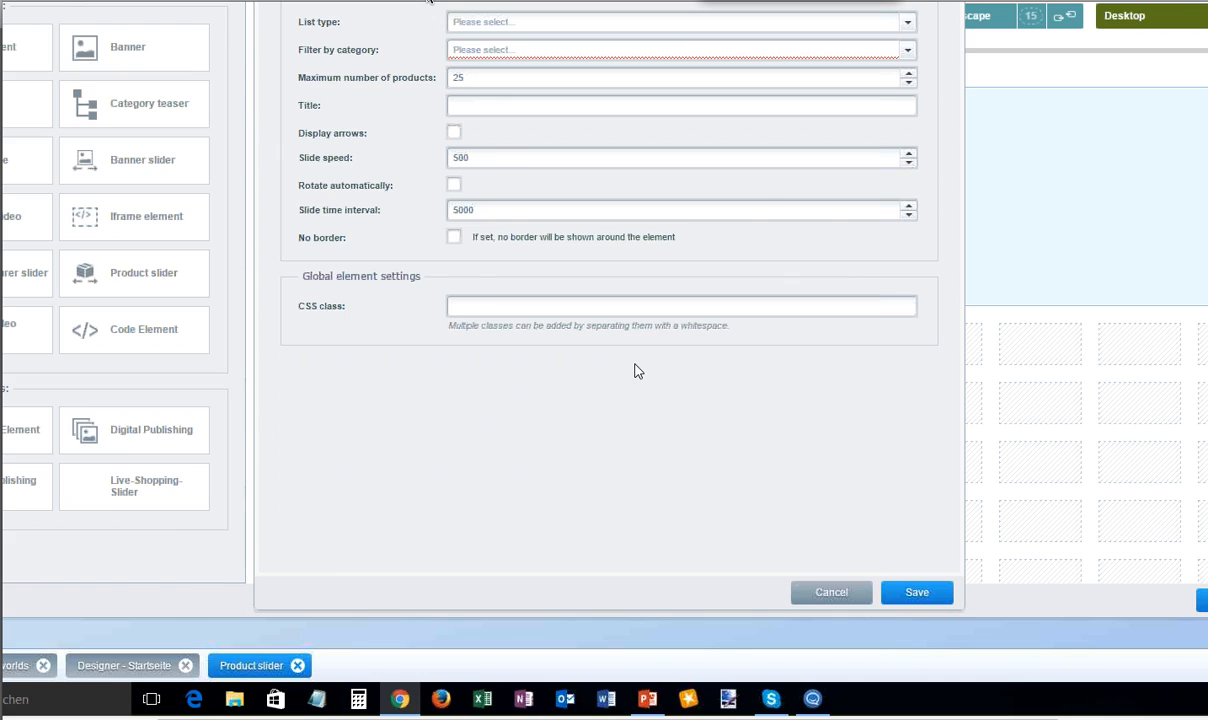
{"action": "left_click", "coordinate": [908, 30]}
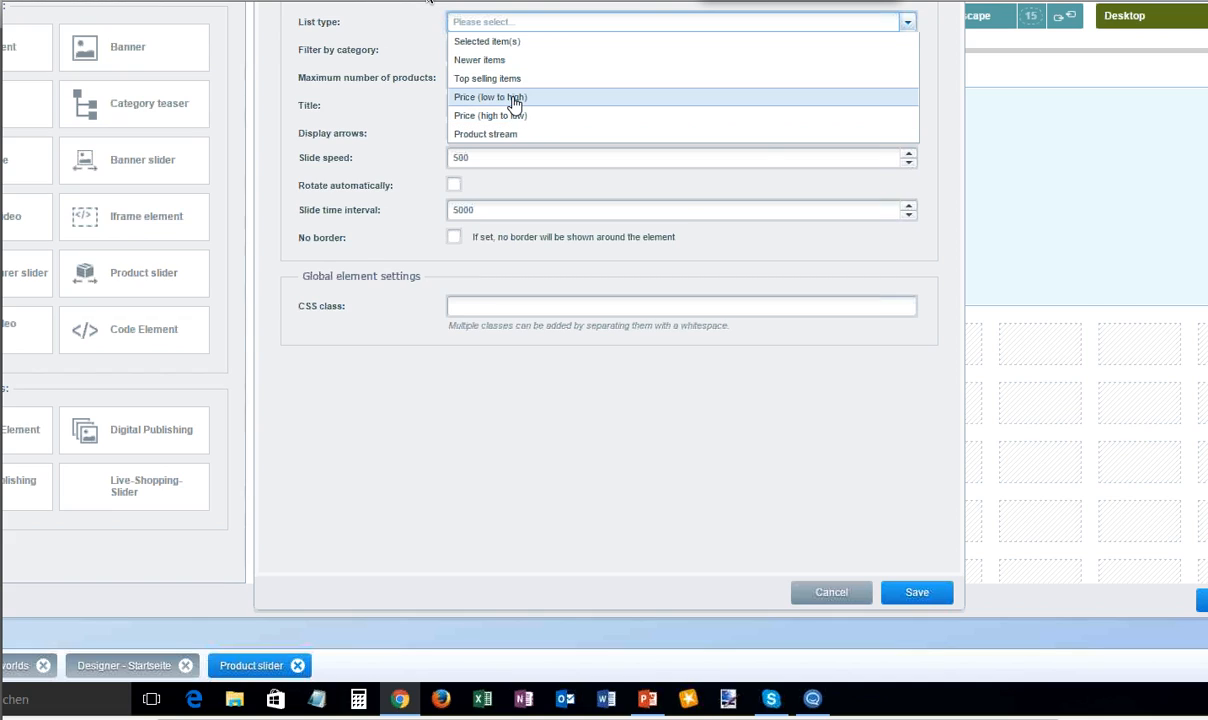
{"action": "left_click", "coordinate": [470, 79]}
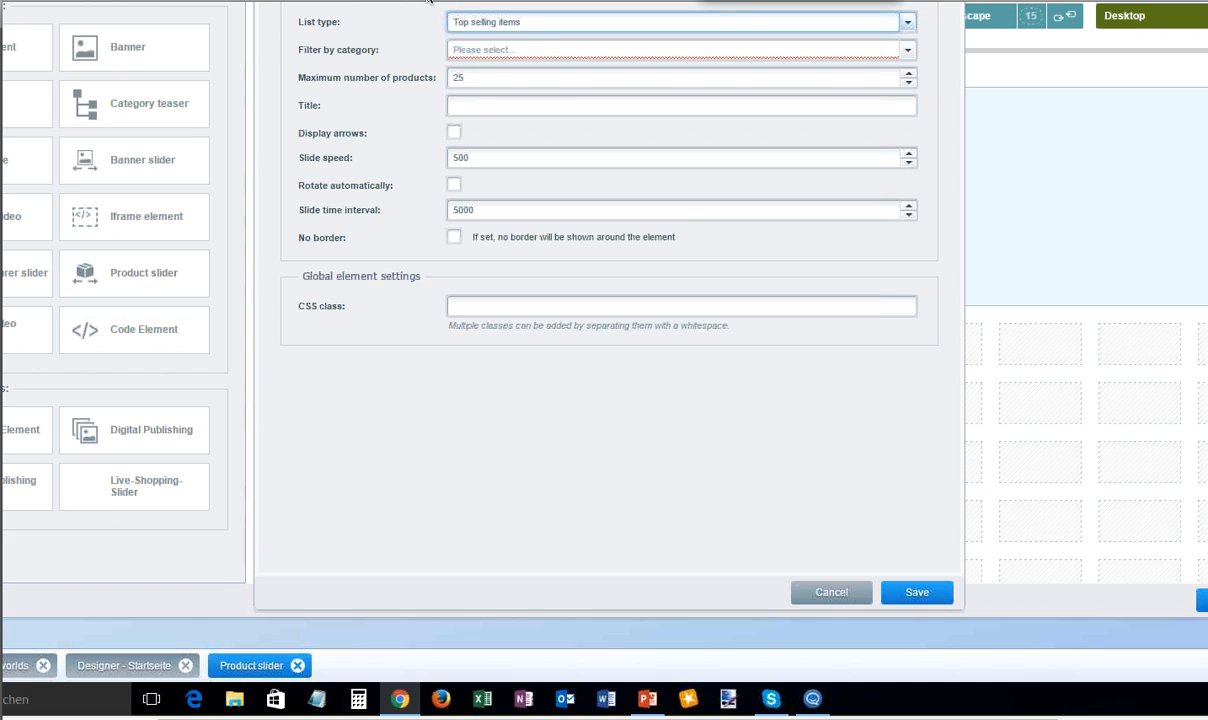
- Filter the product slider by English>Beach & Relax>Accessoires, title it "Top Sellers", enable its arrows and save it
{"action": "left_click", "coordinate": [907, 49]}
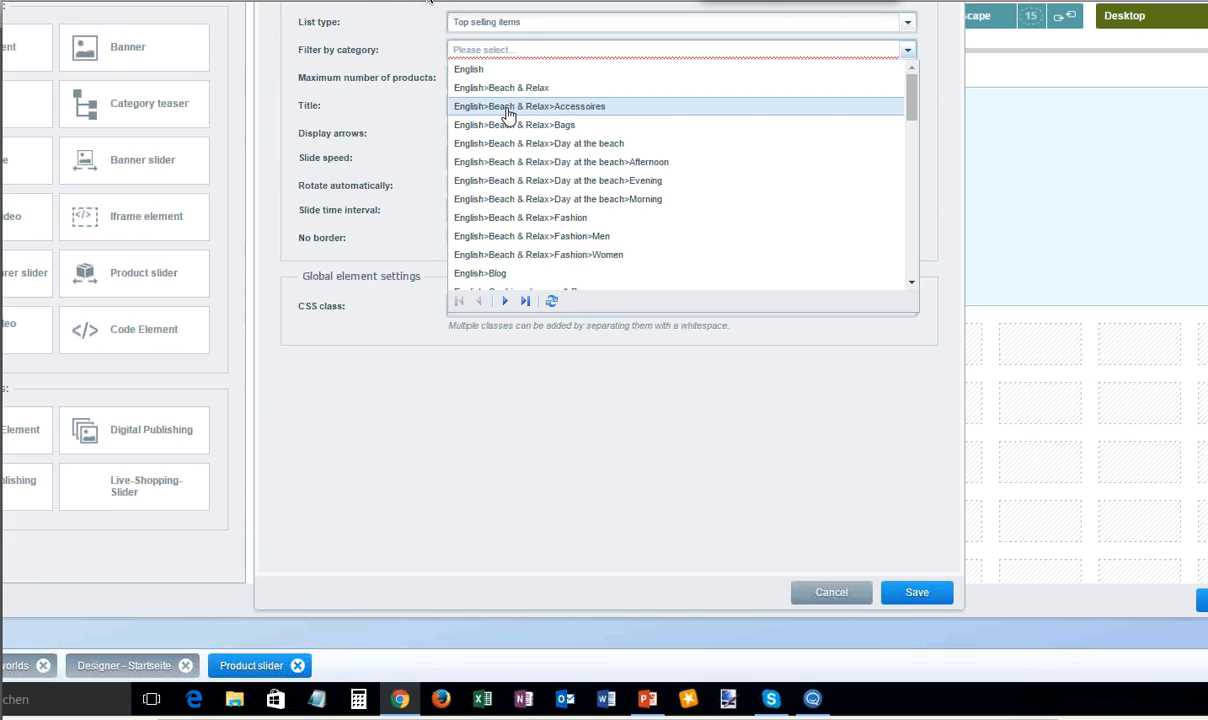
{"action": "left_click", "coordinate": [508, 116]}
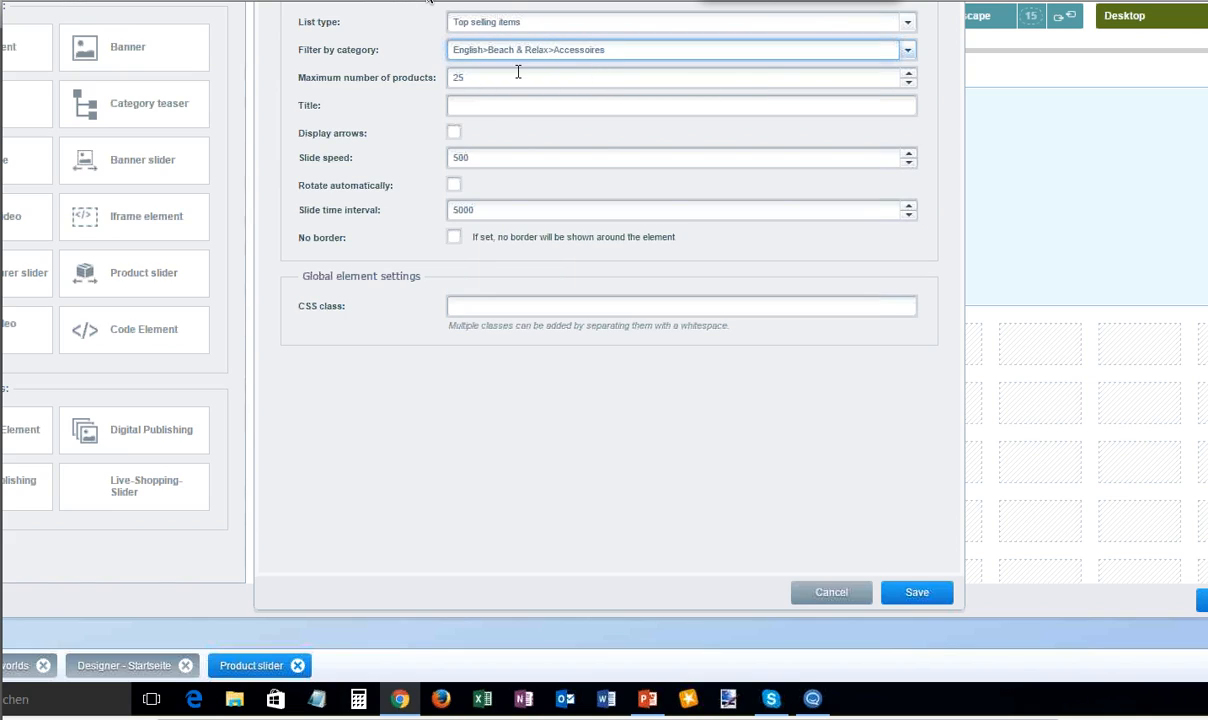
{"action": "left_click", "coordinate": [594, 106]}
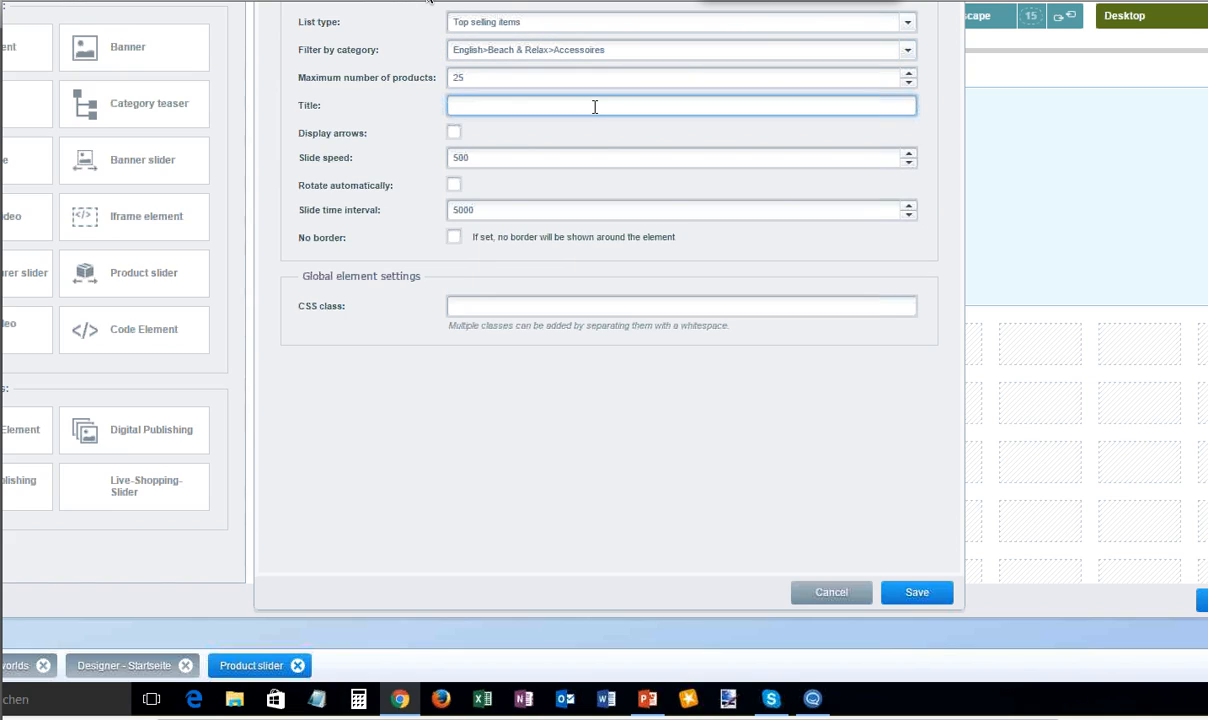
{"action": "type", "text": "Top Sellers"}
{"action": "left_click", "coordinate": [454, 132]}
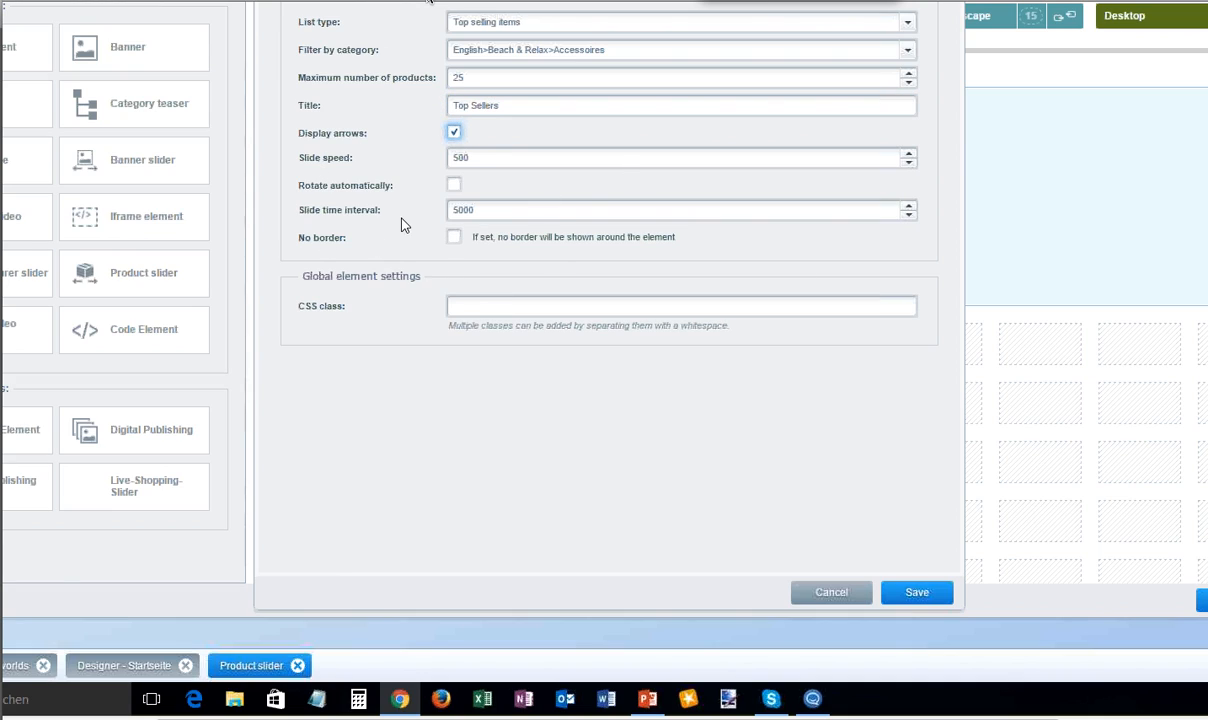
{"action": "left_click", "coordinate": [916, 592]}
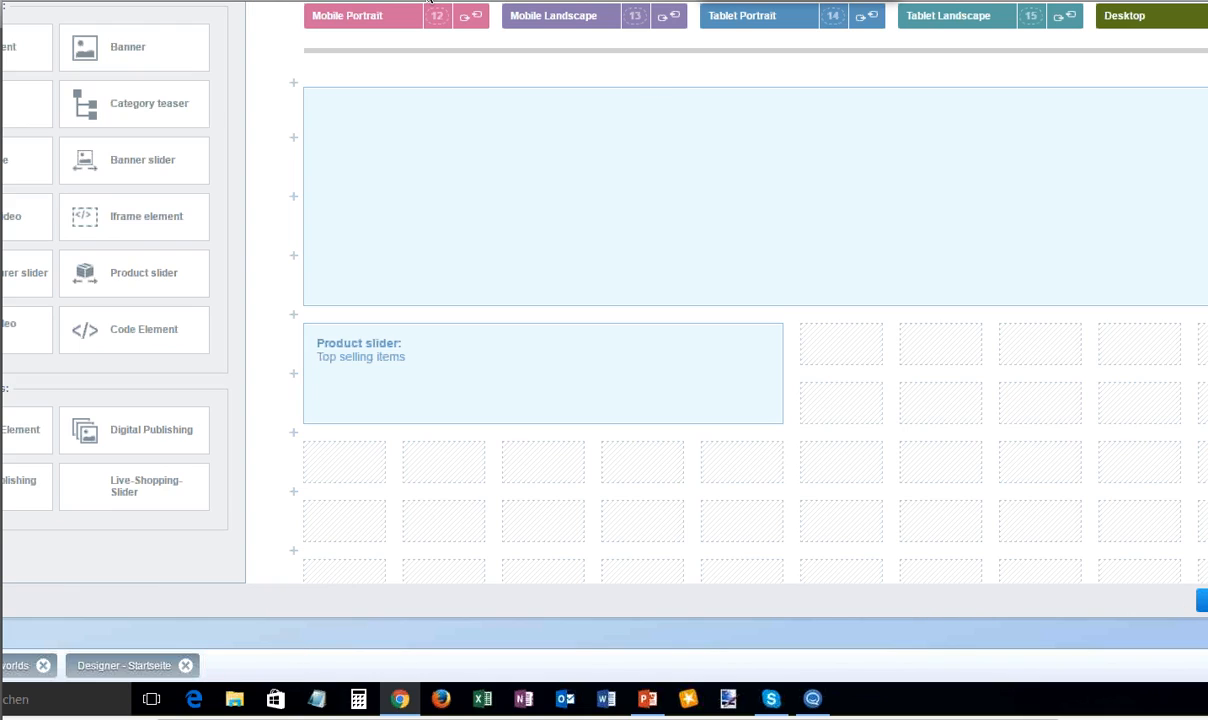
- Check the edited start page in the storefront down to its footer and return to the designer
{"action": "left_click", "coordinate": [160, 1]}
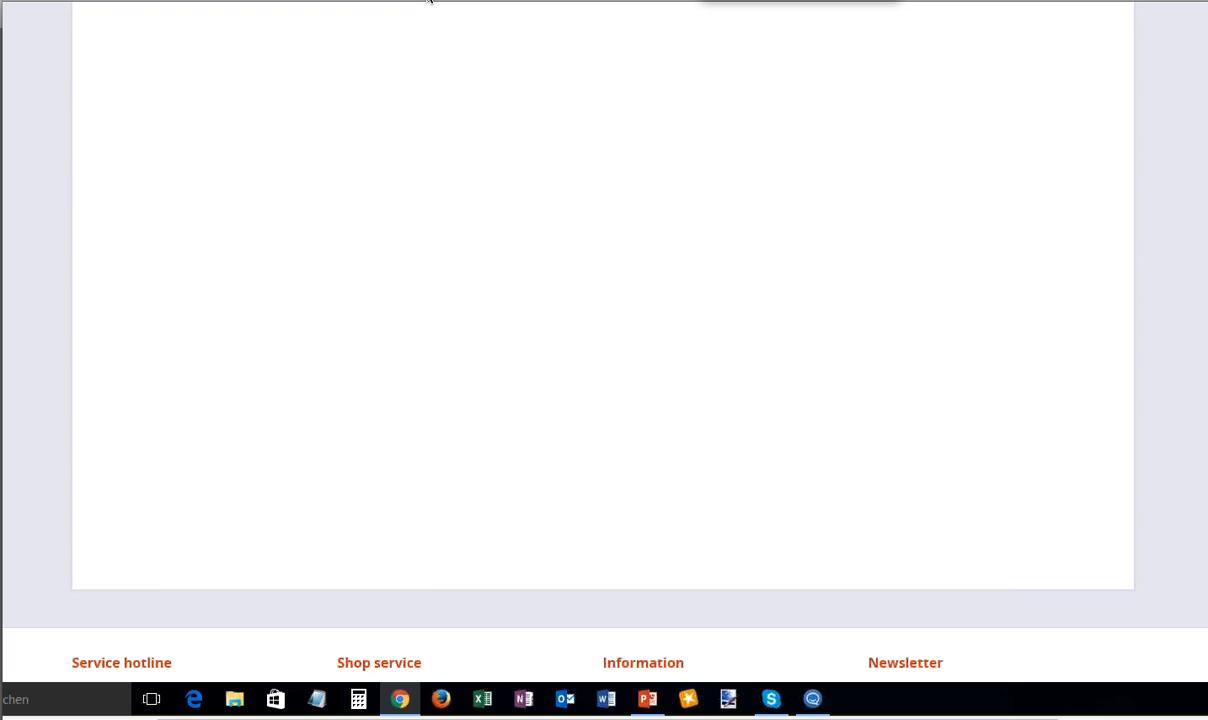
{"action": "scroll", "coordinate": [14, 203], "scroll_direction": "down", "scroll_amount": 3}
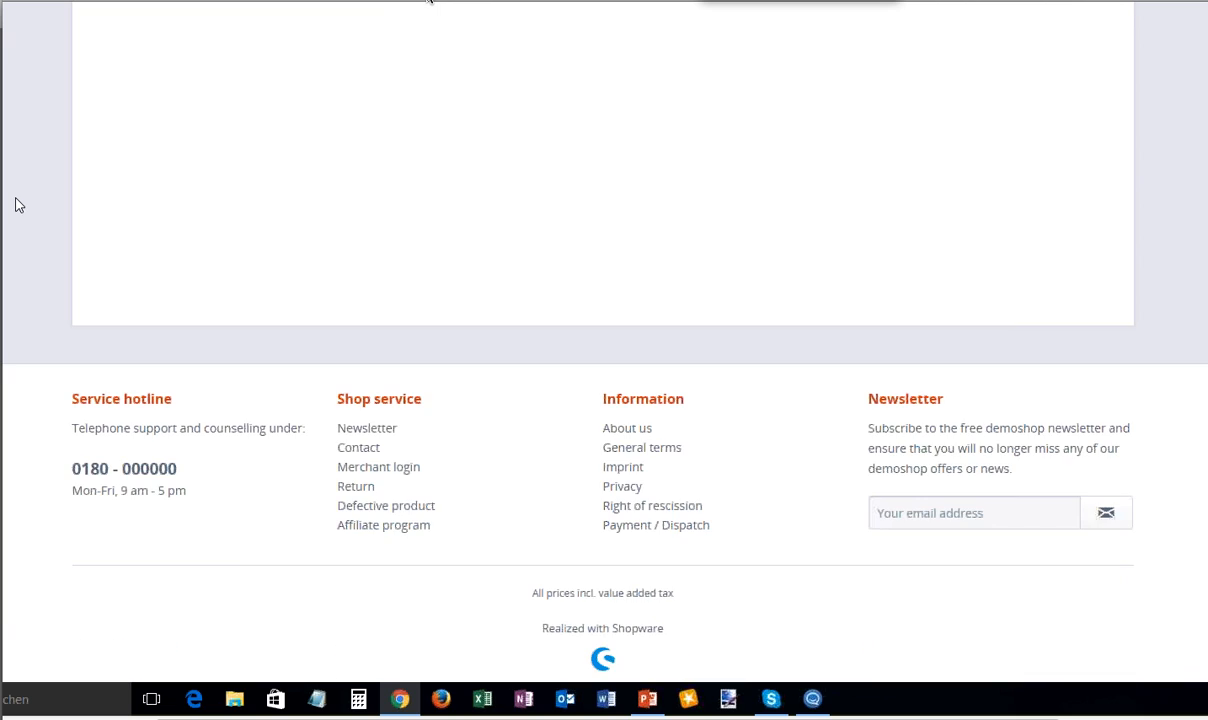
{"action": "scroll", "coordinate": [14, 202], "scroll_direction": "up", "scroll_amount": 3}
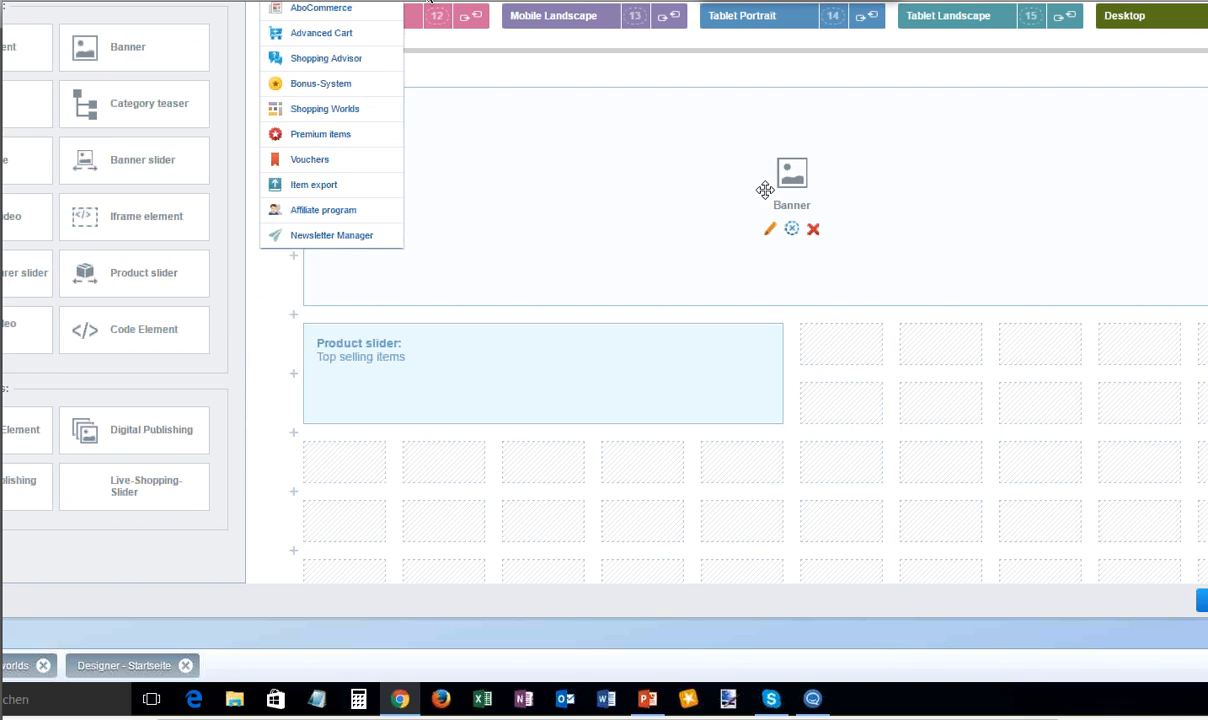
- Assign the image start255e560a1866c8.jpg from the media selection's second page to the Banner element and save it
{"action": "double_click", "coordinate": [733, 173]}
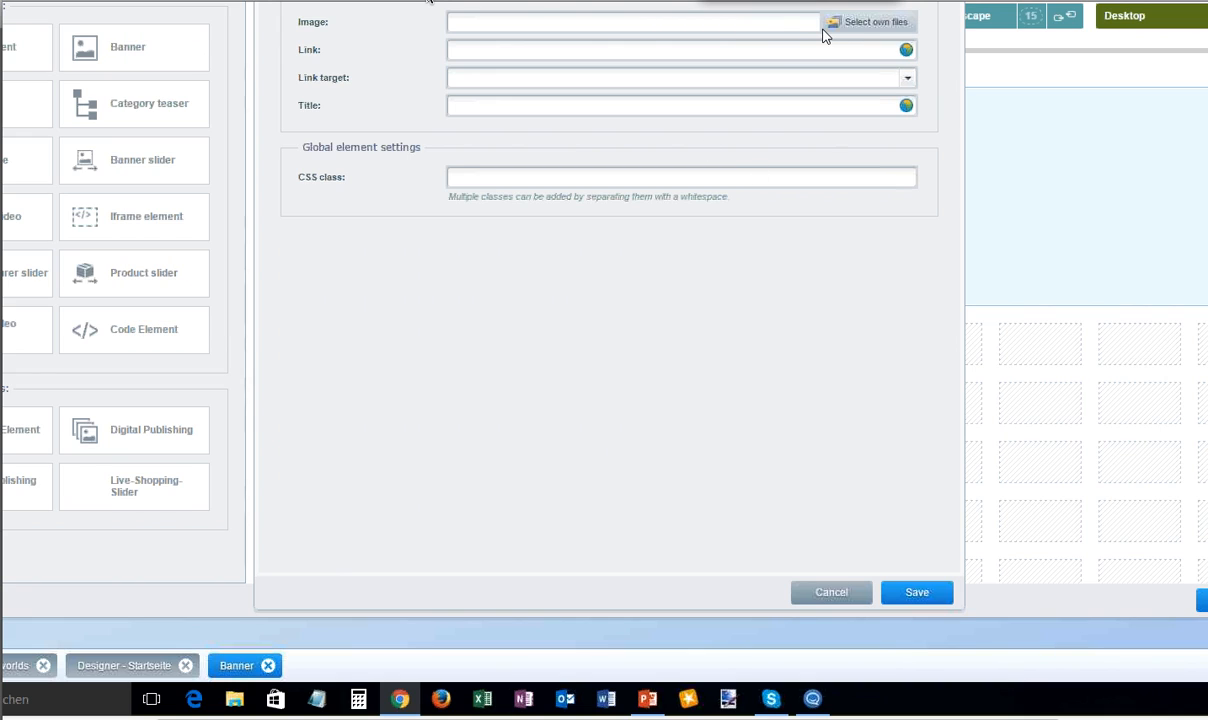
{"action": "left_click", "coordinate": [858, 26]}
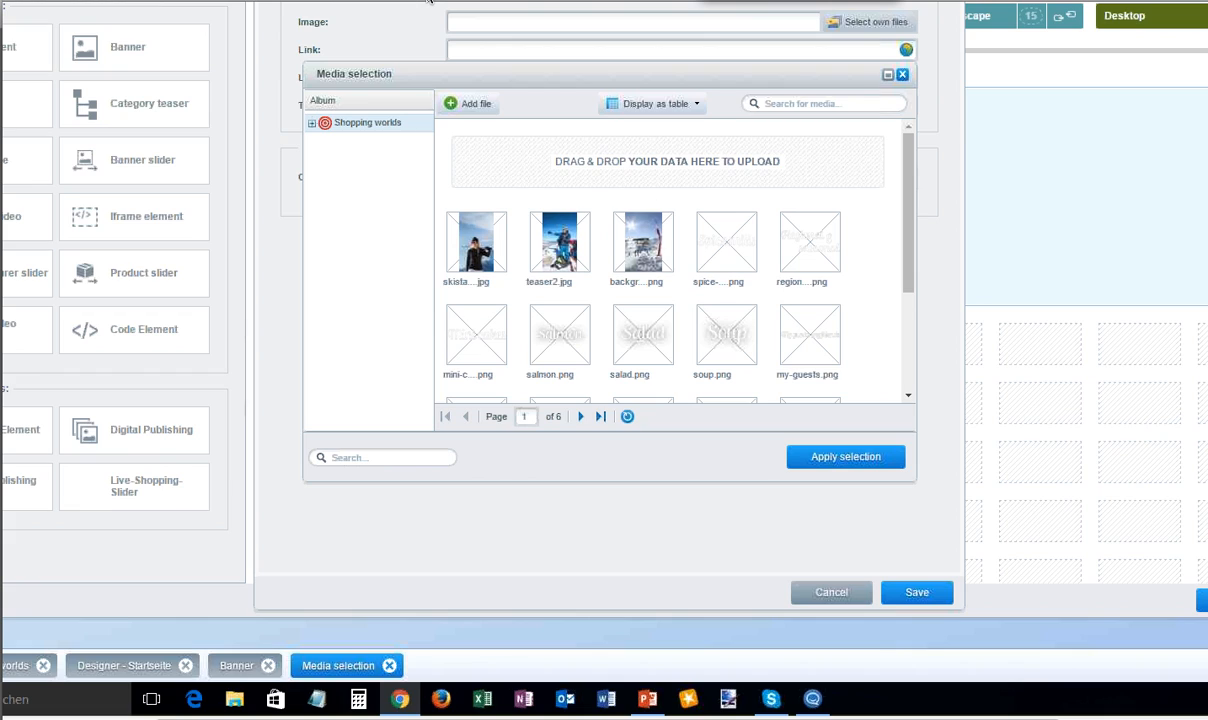
{"action": "left_click_drag", "start_coordinate": [906, 178], "coordinate": [895, 329]}
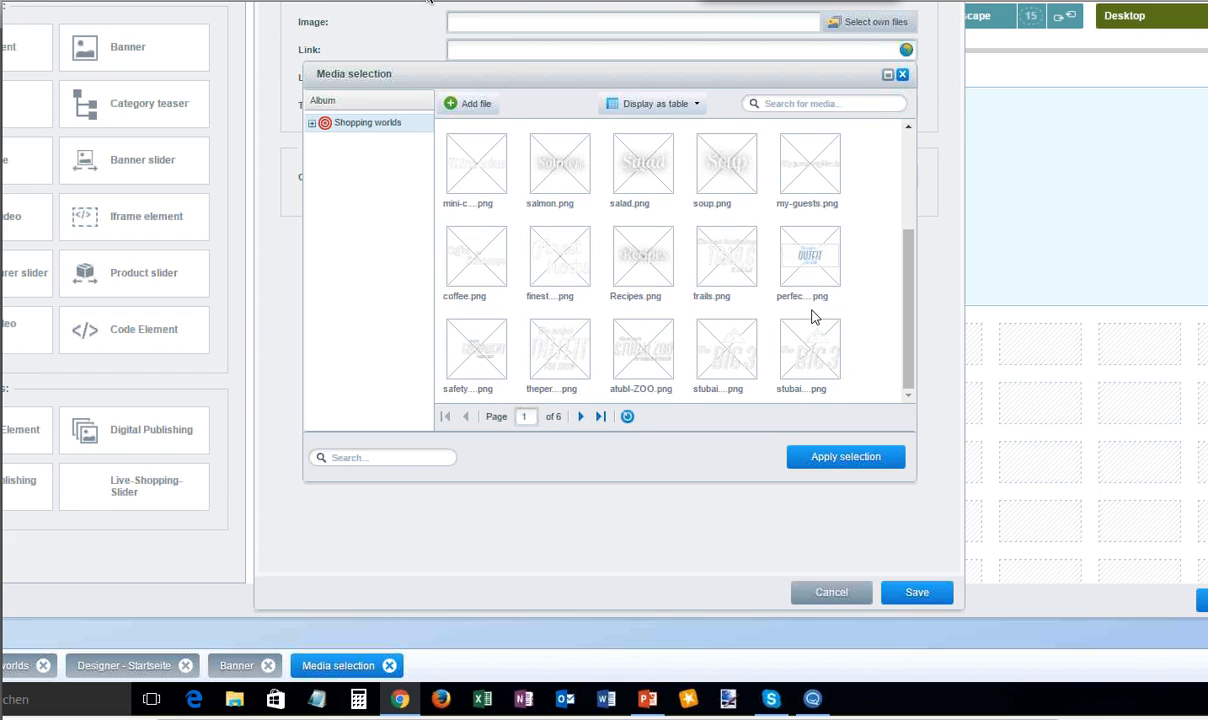
{"action": "left_click", "coordinate": [583, 417]}
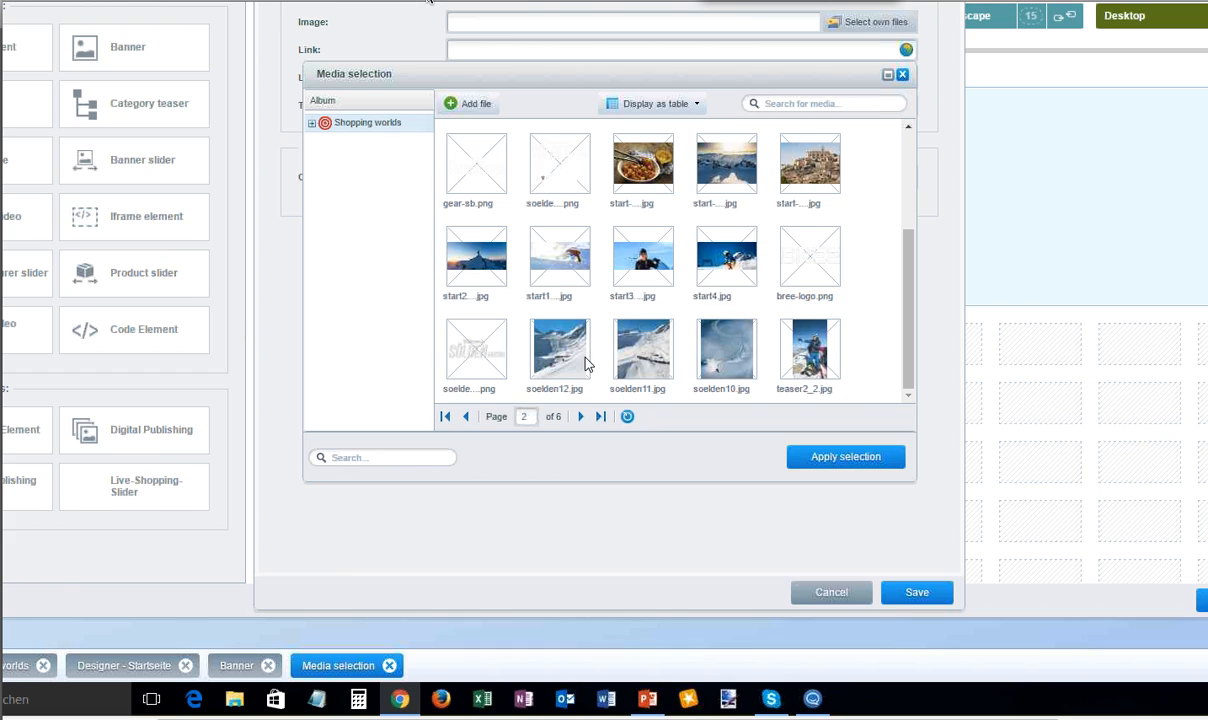
{"action": "left_click", "coordinate": [476, 270]}
{"action": "left_click", "coordinate": [830, 456]}
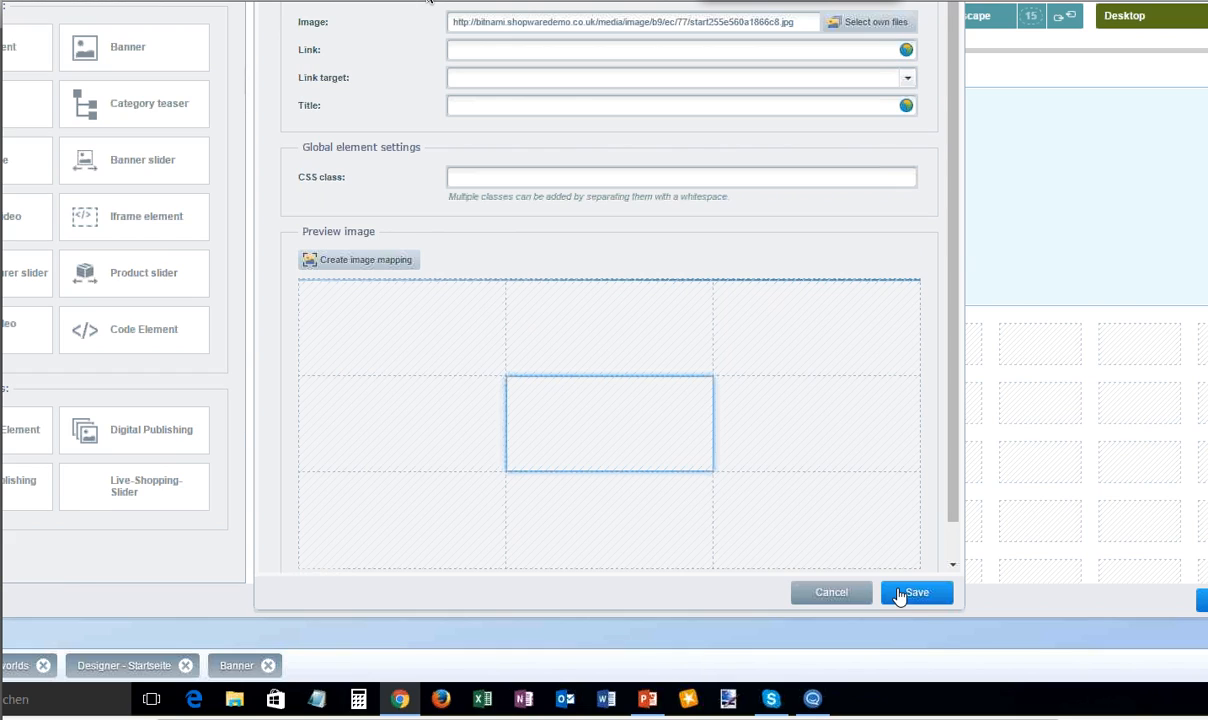
{"action": "left_click", "coordinate": [920, 598]}
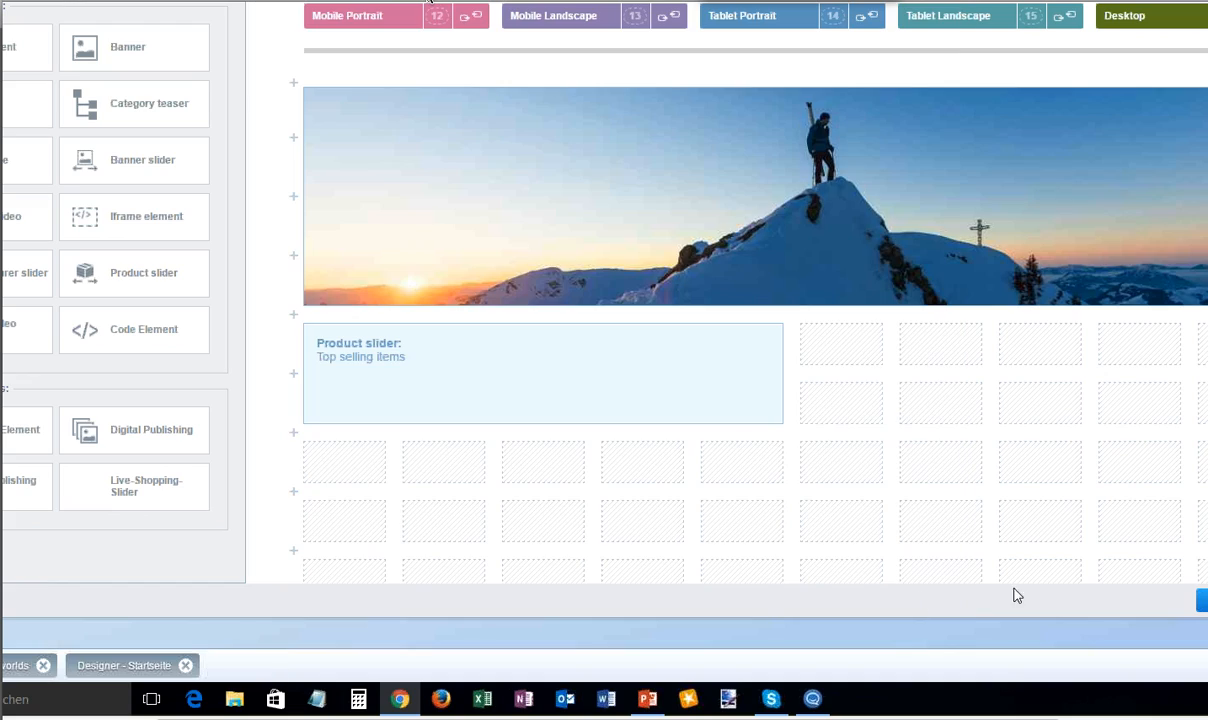
- Close the designer and the Shopping Worlds overview, and open the Digital Publishing module
{"action": "mouse_move", "coordinate": [754, 370]}
{"action": "left_click", "coordinate": [1206, 2]}
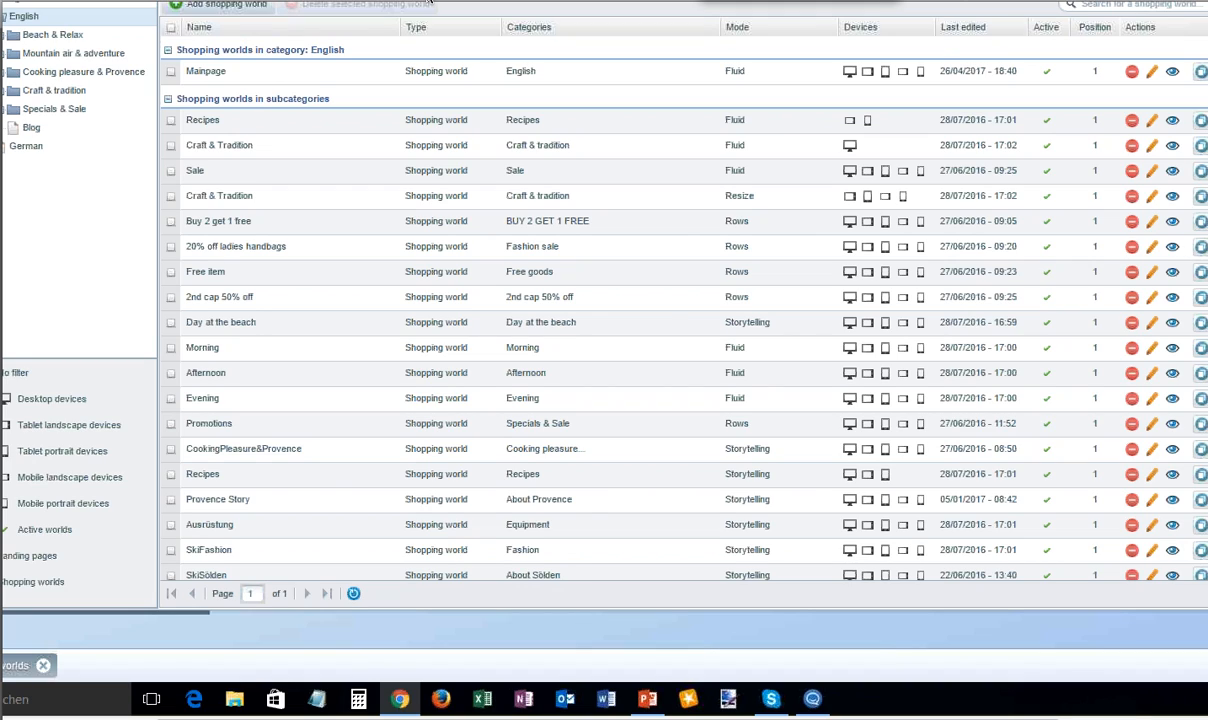
{"action": "left_click", "coordinate": [430, 1]}
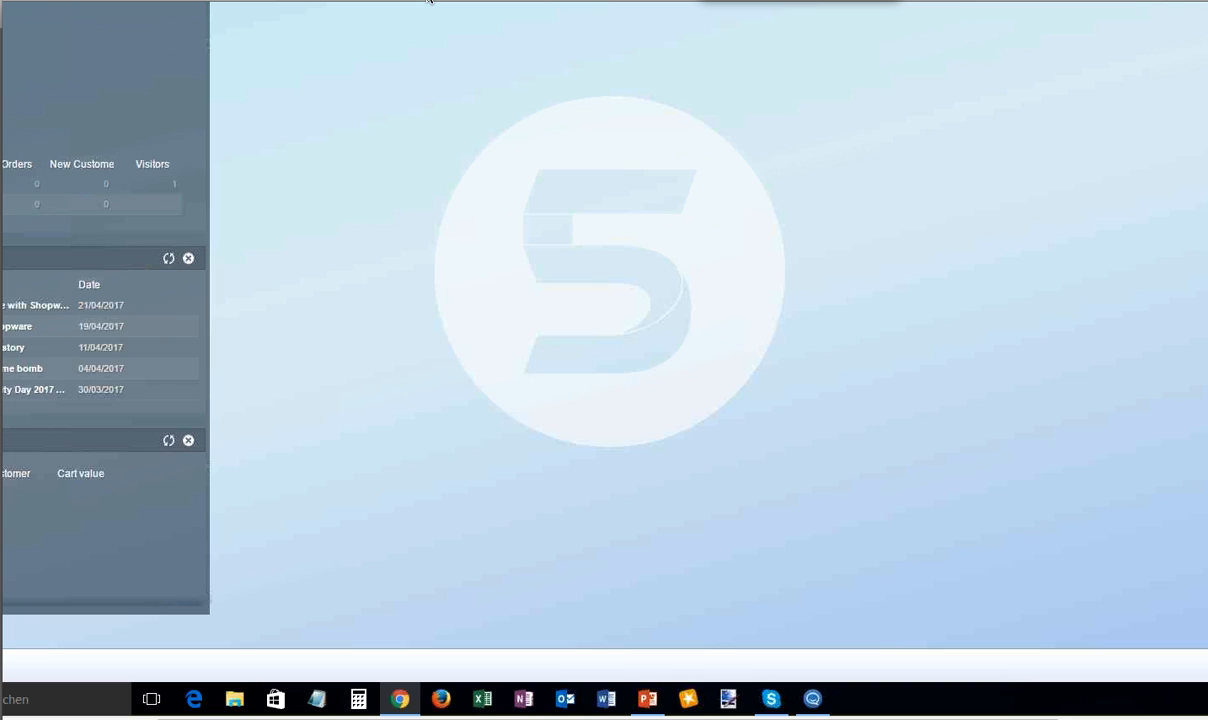
{"action": "left_click", "coordinate": [190, 1]}
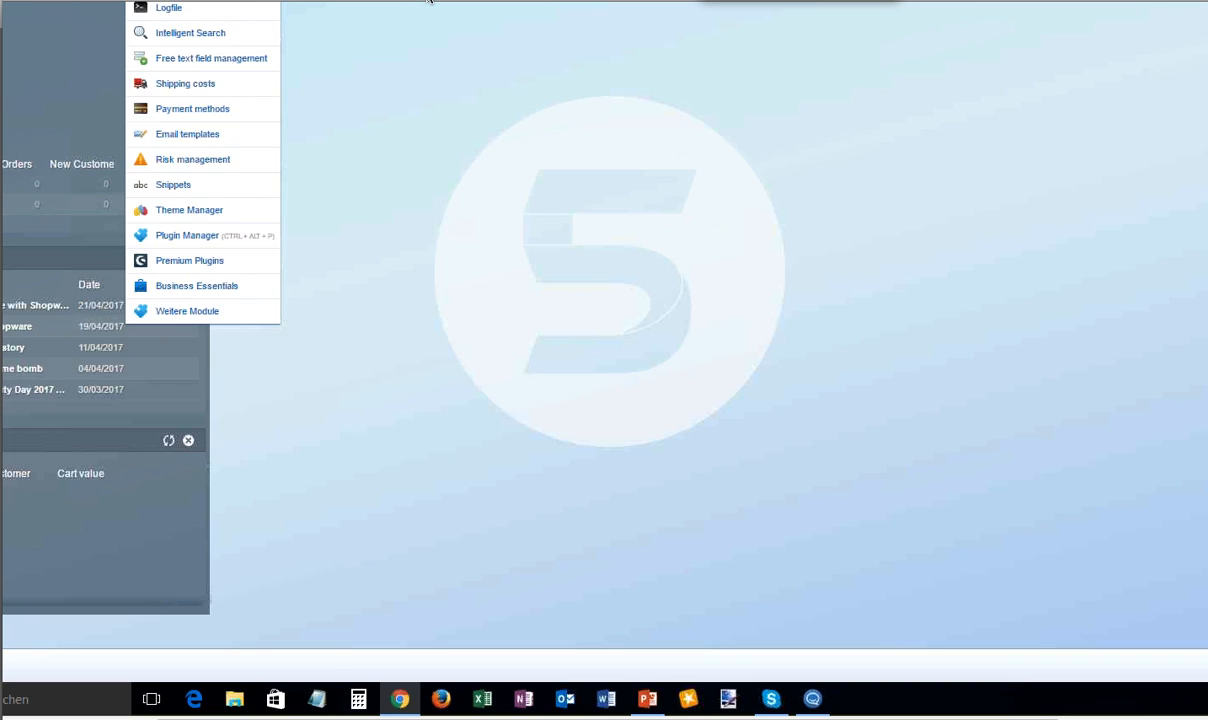
{"action": "mouse_move", "coordinate": [305, 1]}
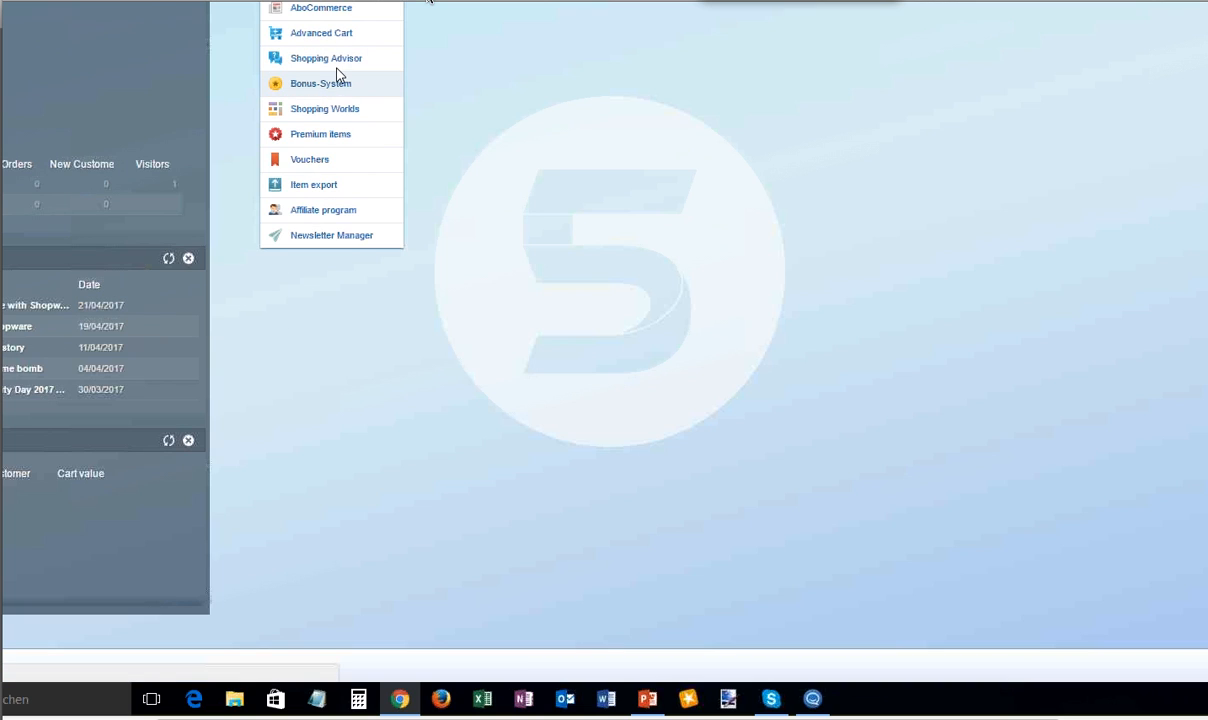
{"action": "left_click", "coordinate": [359, 3]}
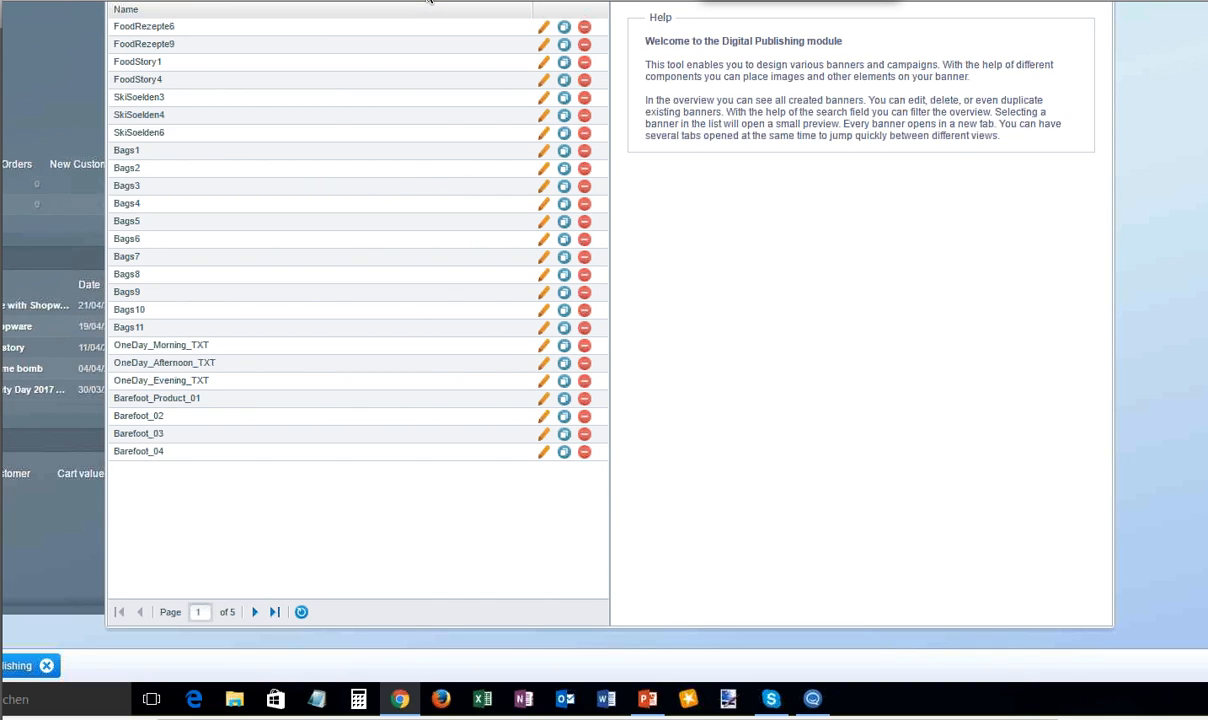
- Open the OneDay_Morning_TXT banner for editing and show its general and background settings
{"action": "left_click", "coordinate": [543, 345]}
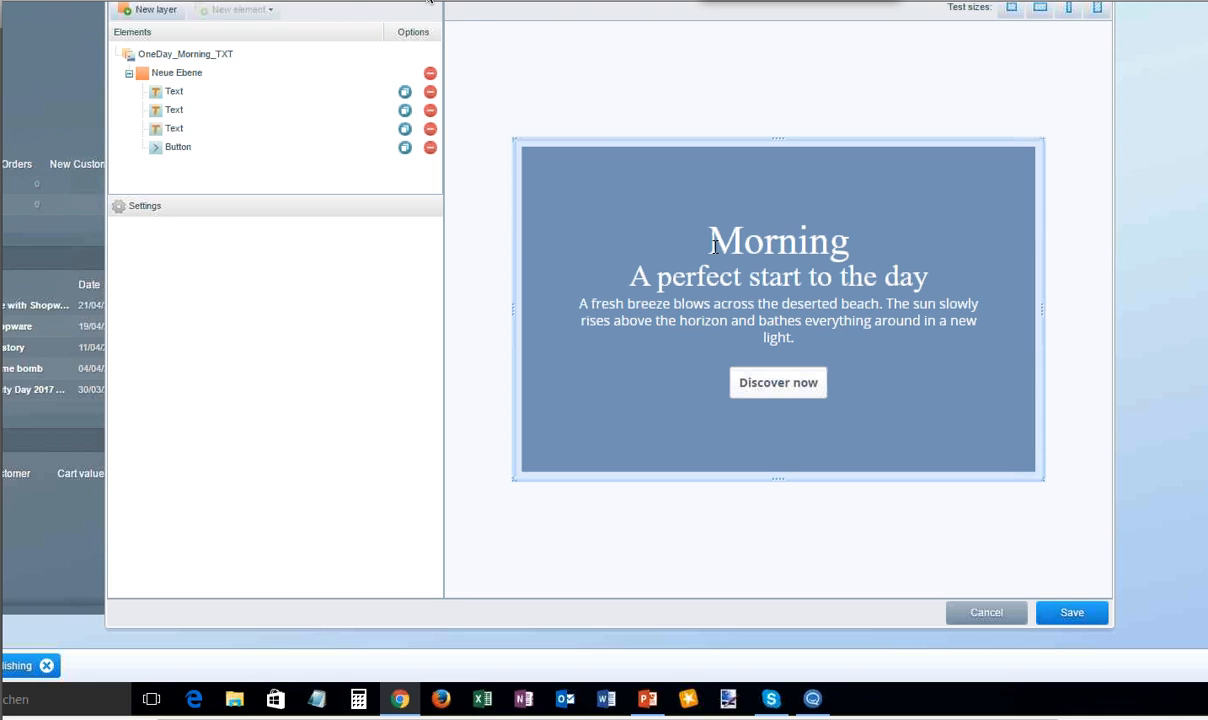
{"action": "left_click", "coordinate": [177, 95]}
{"action": "left_click", "coordinate": [190, 56]}
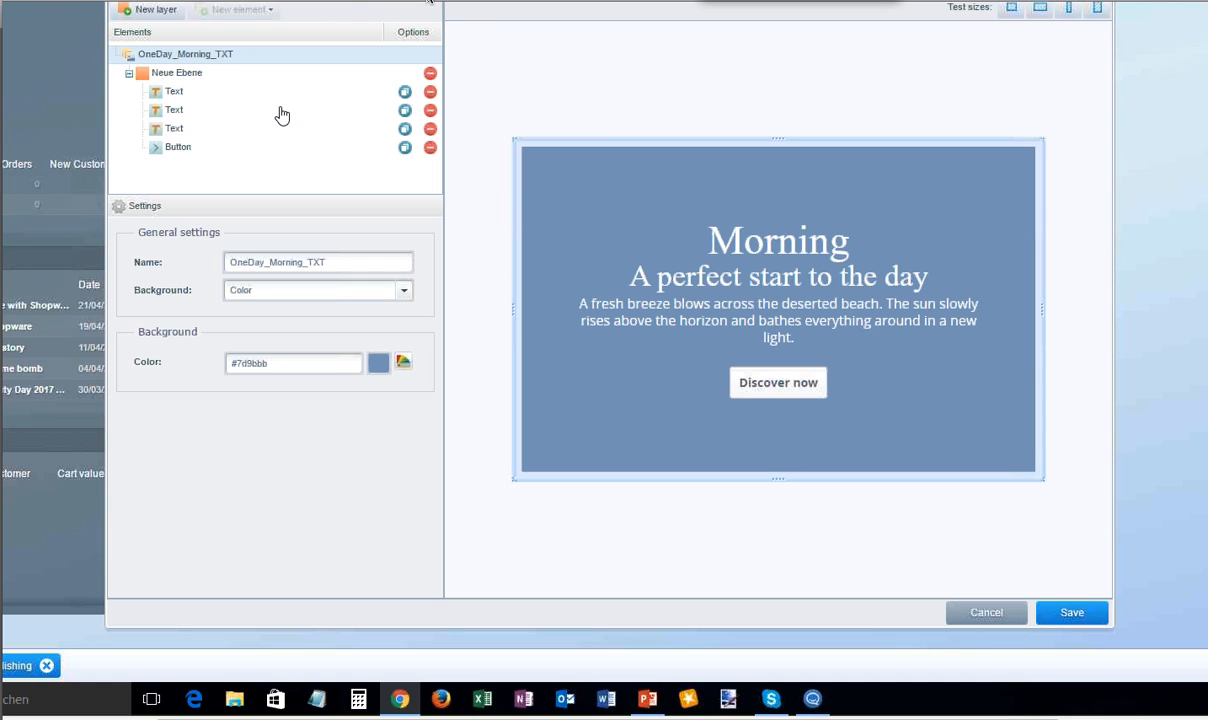
- Show the text settings of the banner's third text element, then leave the banner editor
{"action": "left_click", "coordinate": [174, 129]}
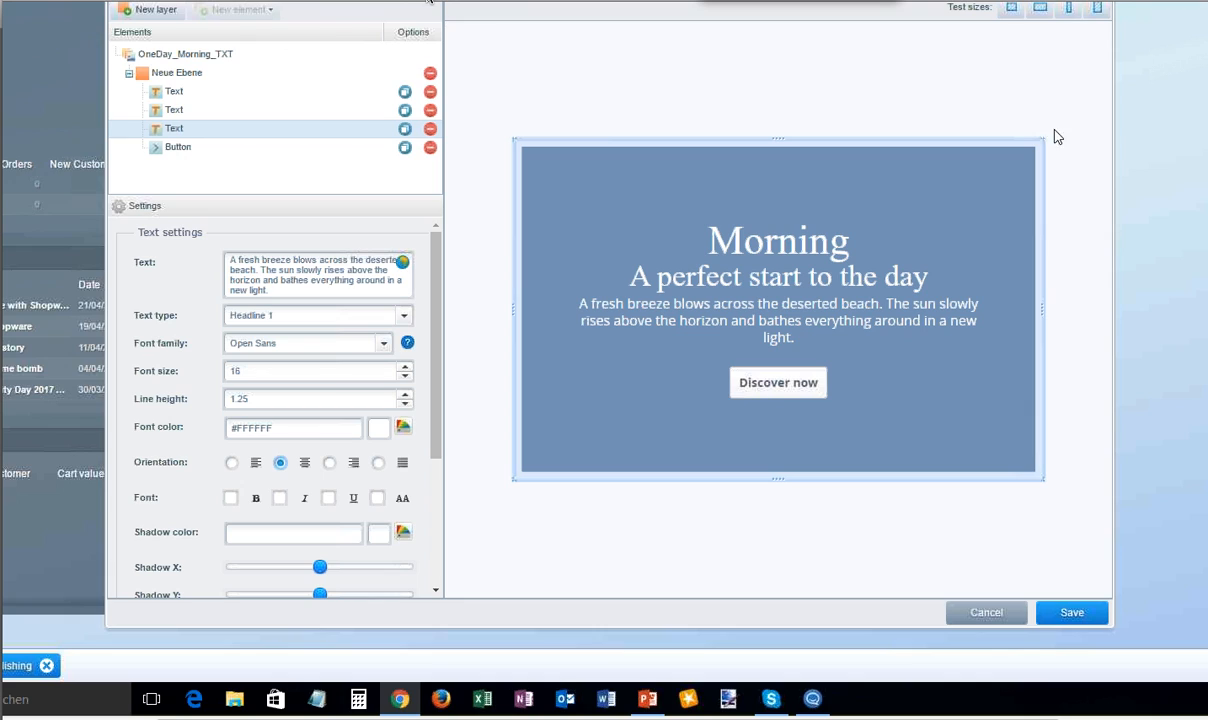
{"action": "left_click", "coordinate": [1069, 9]}
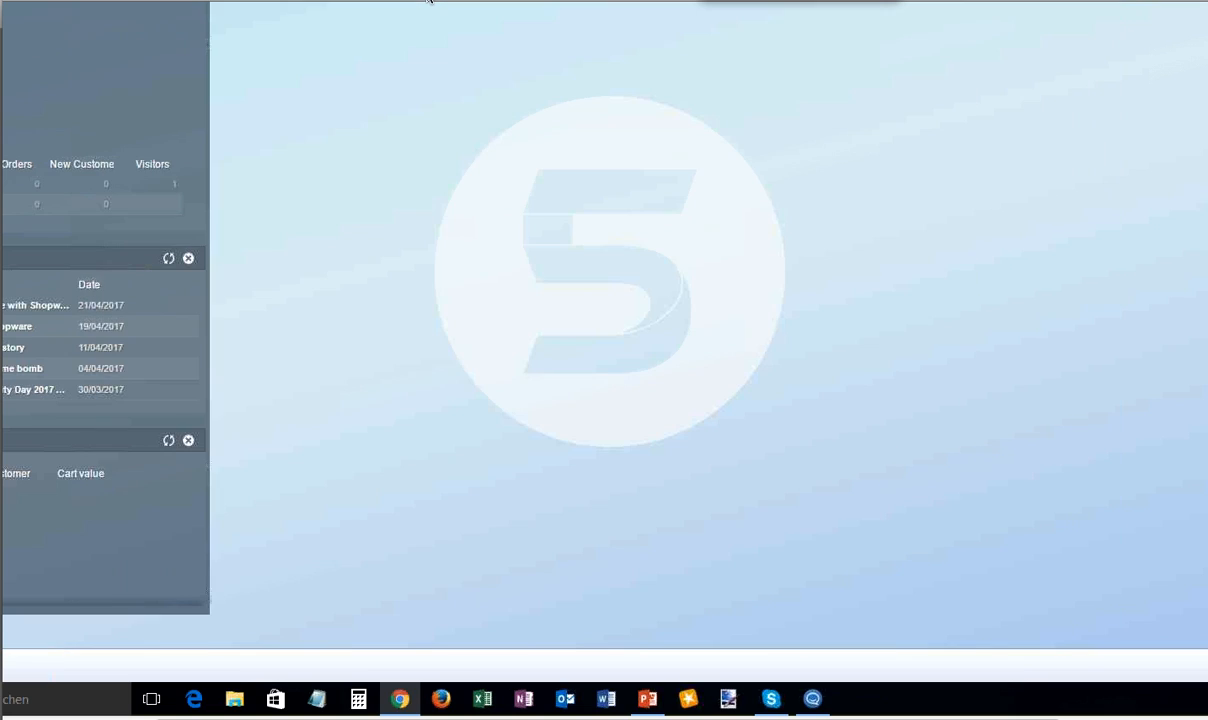
- Open the Statistics module, view the Popular search terms report, and close the module
{"action": "left_click", "coordinate": [296, 1]}
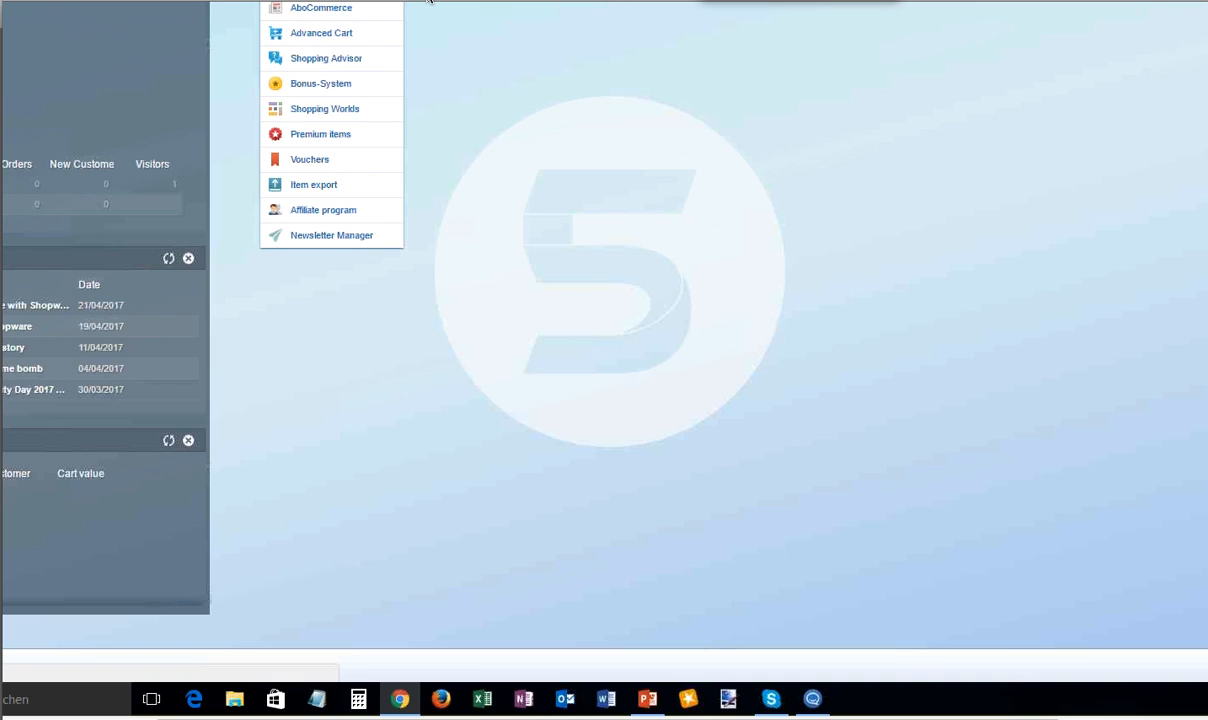
{"action": "left_click", "coordinate": [428, 1]}
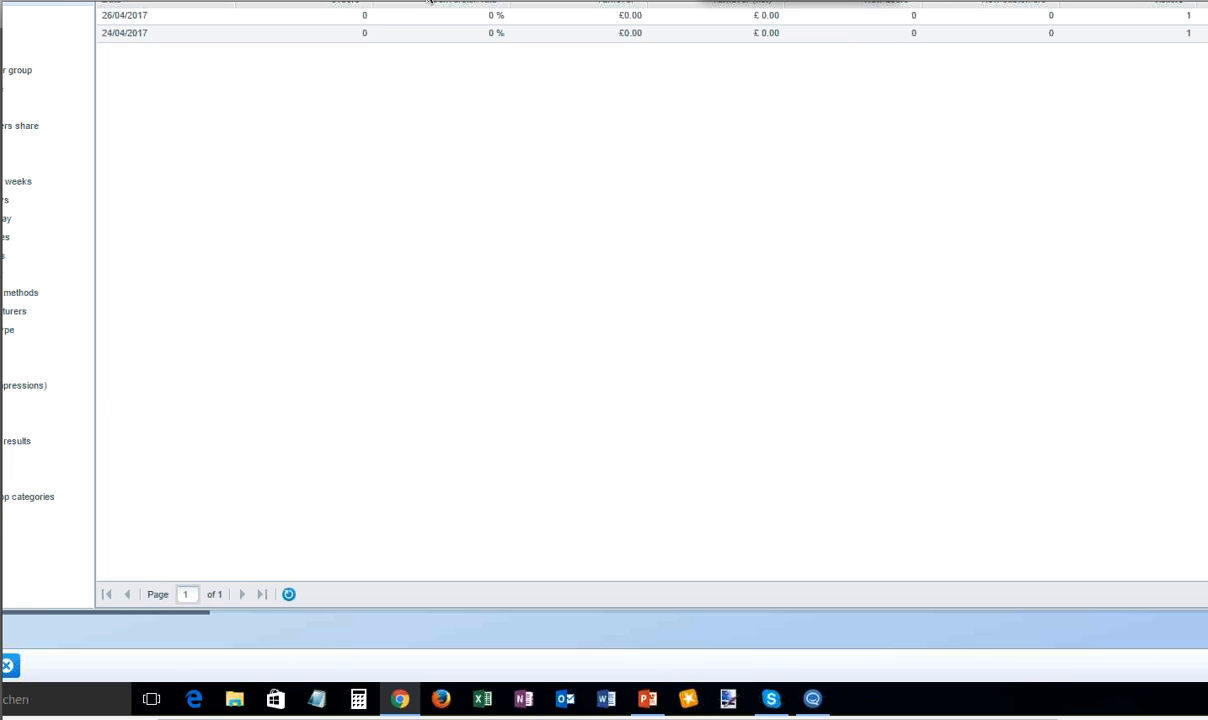
{"action": "left_click", "coordinate": [80, 348]}
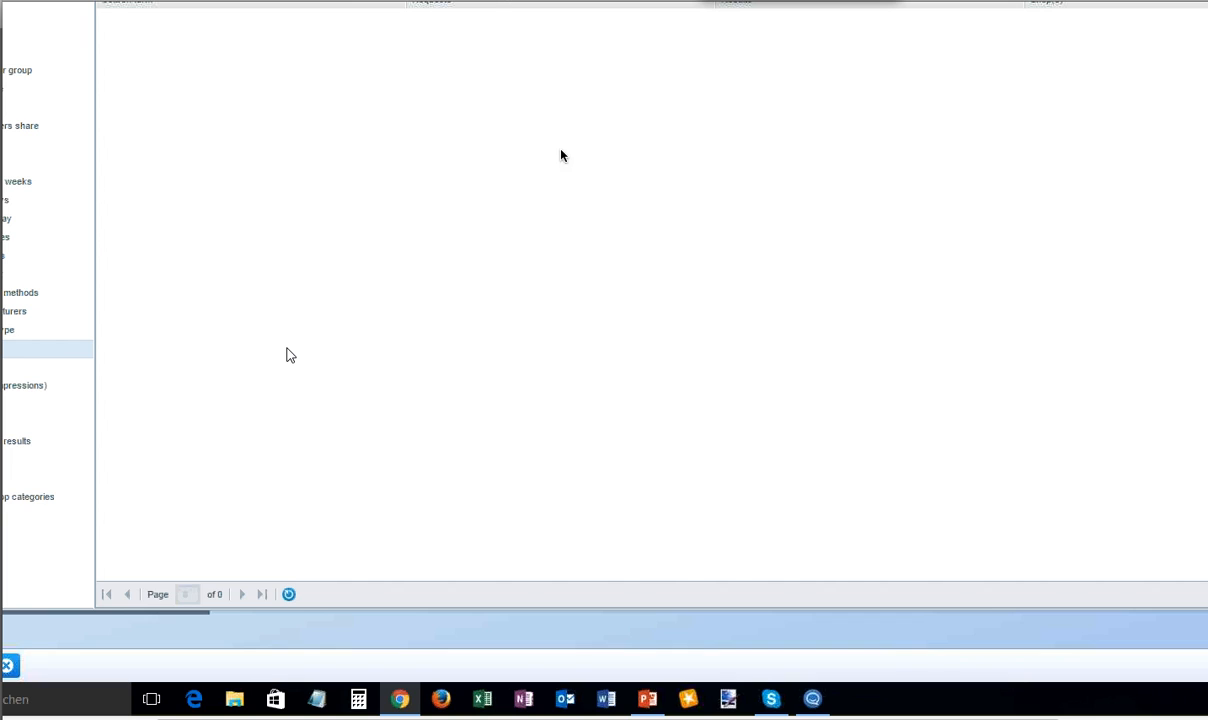
{"action": "mouse_move", "coordinate": [806, 3]}
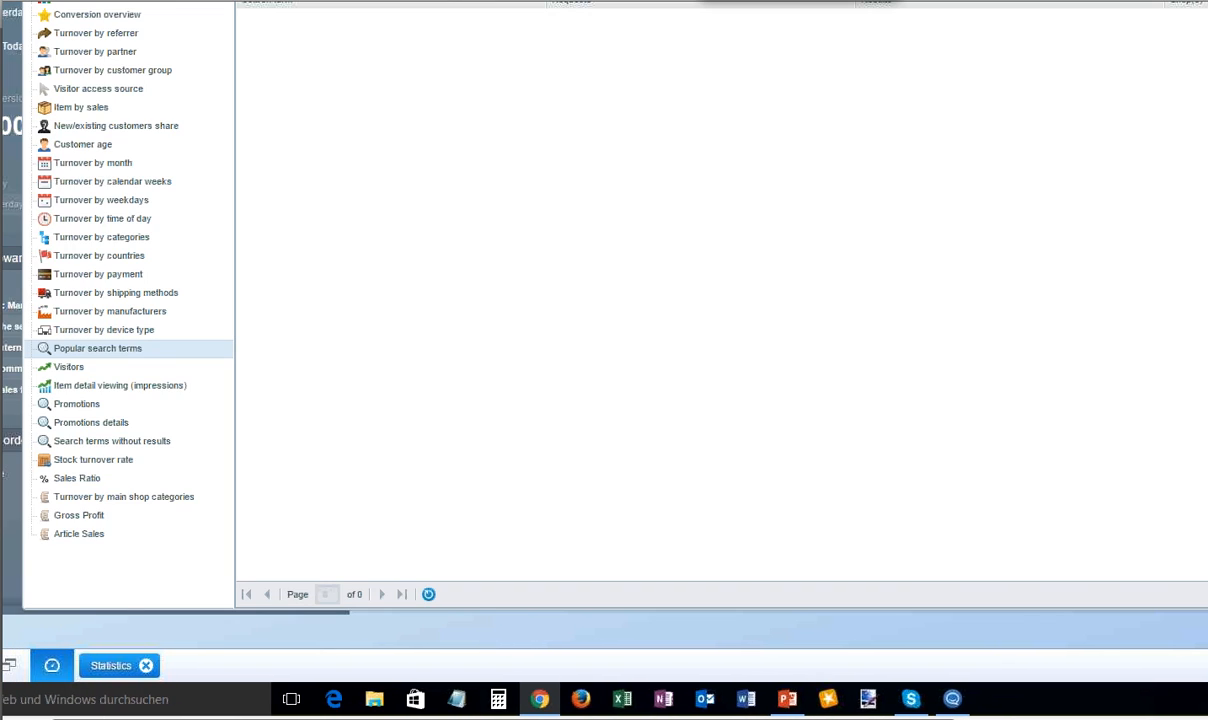
{"action": "left_click", "coordinate": [146, 665]}
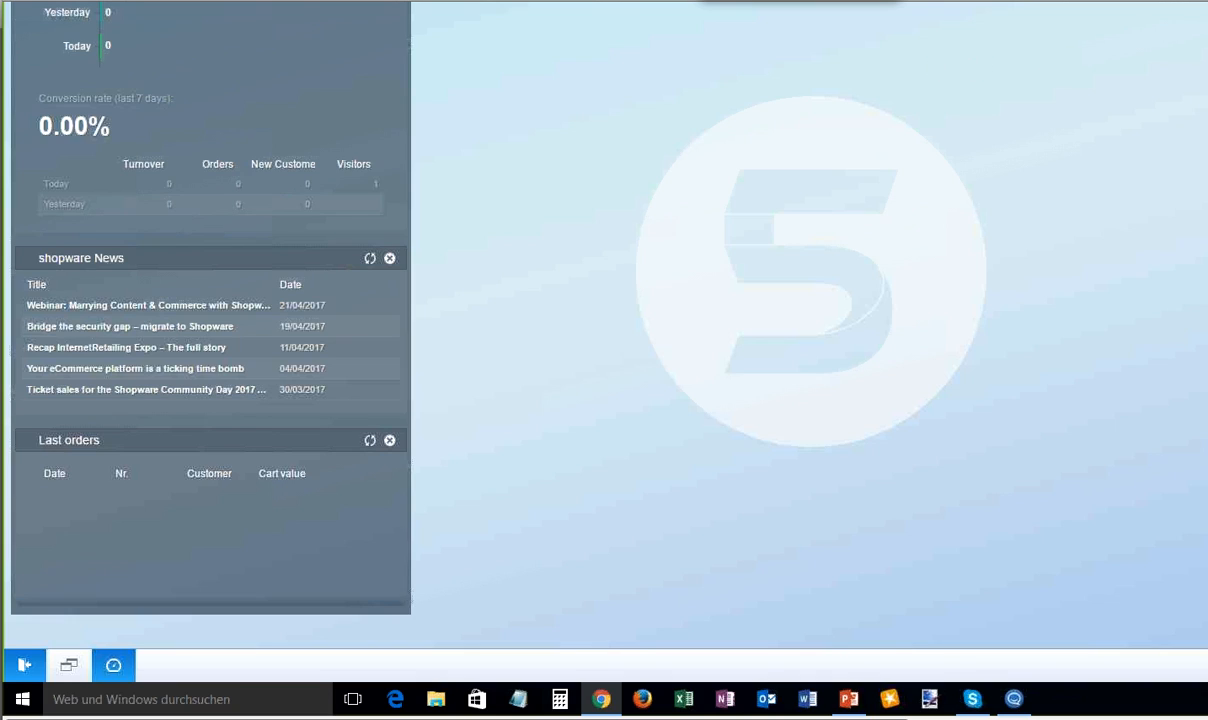
- Open the Find your perfect summer look advisor in Shopping Advisor and review its basic settings, stream selection, questions and result configuration
{"action": "left_click", "coordinate": [365, 2]}
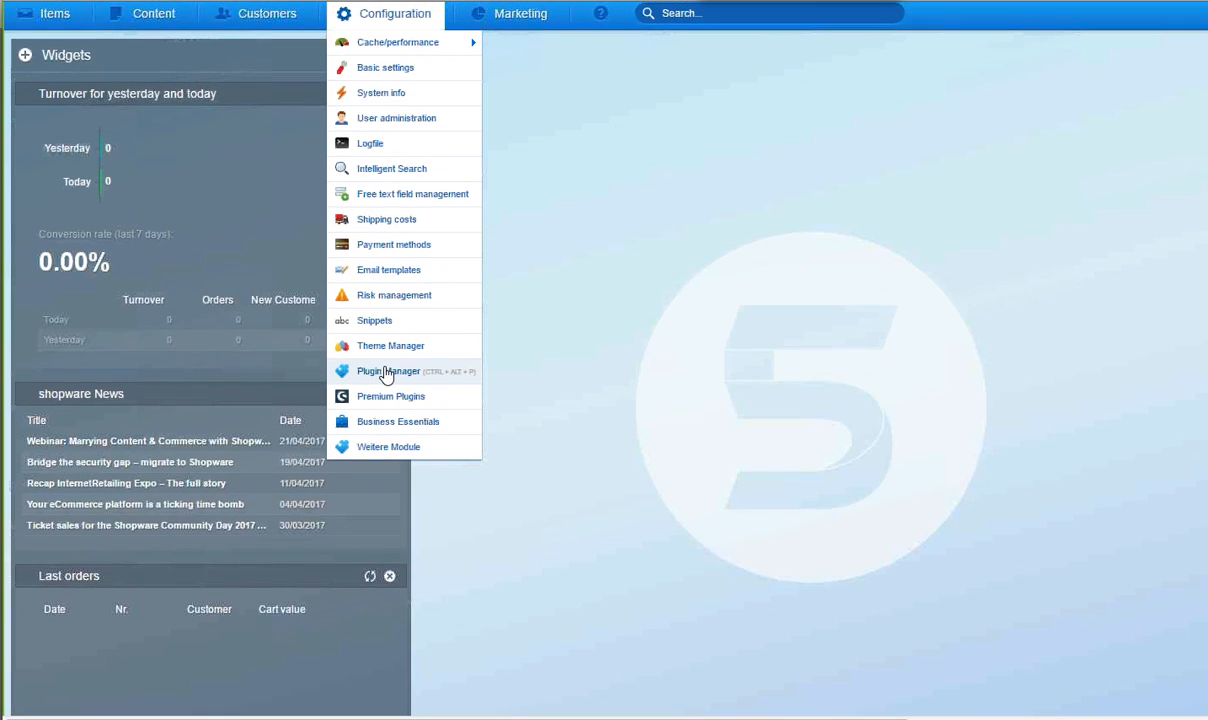
{"action": "left_click", "coordinate": [520, 16]}
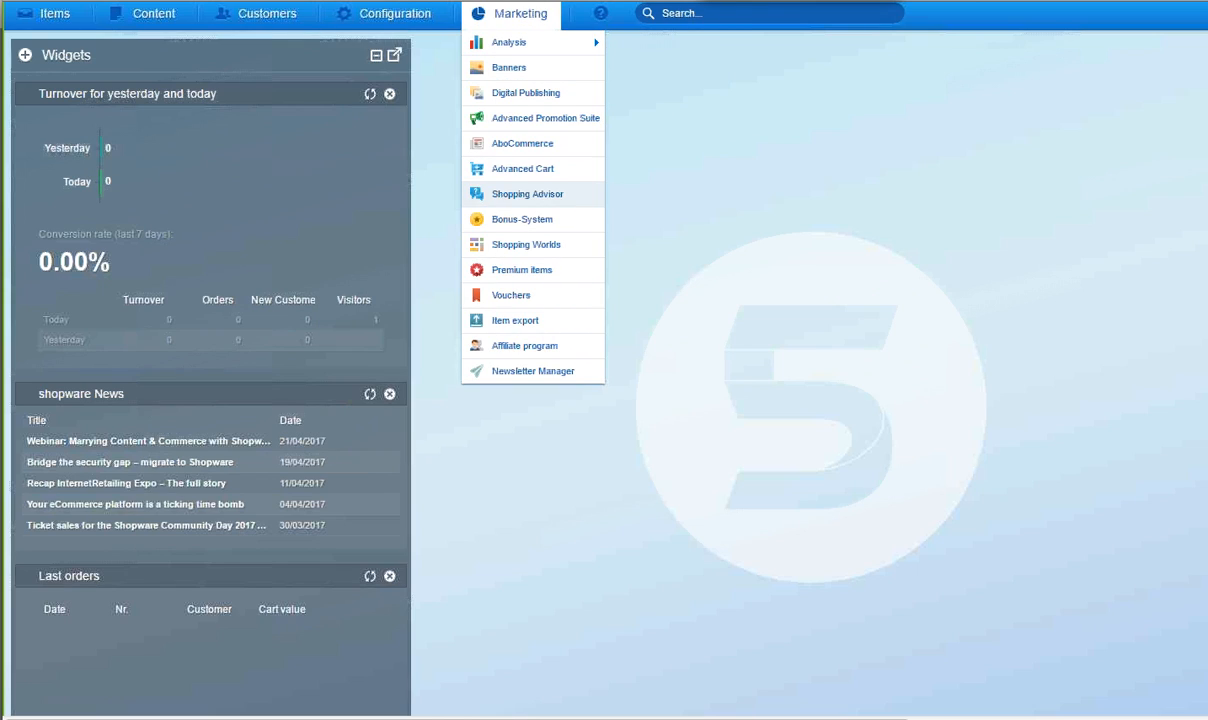
{"action": "left_click", "coordinate": [503, 197]}
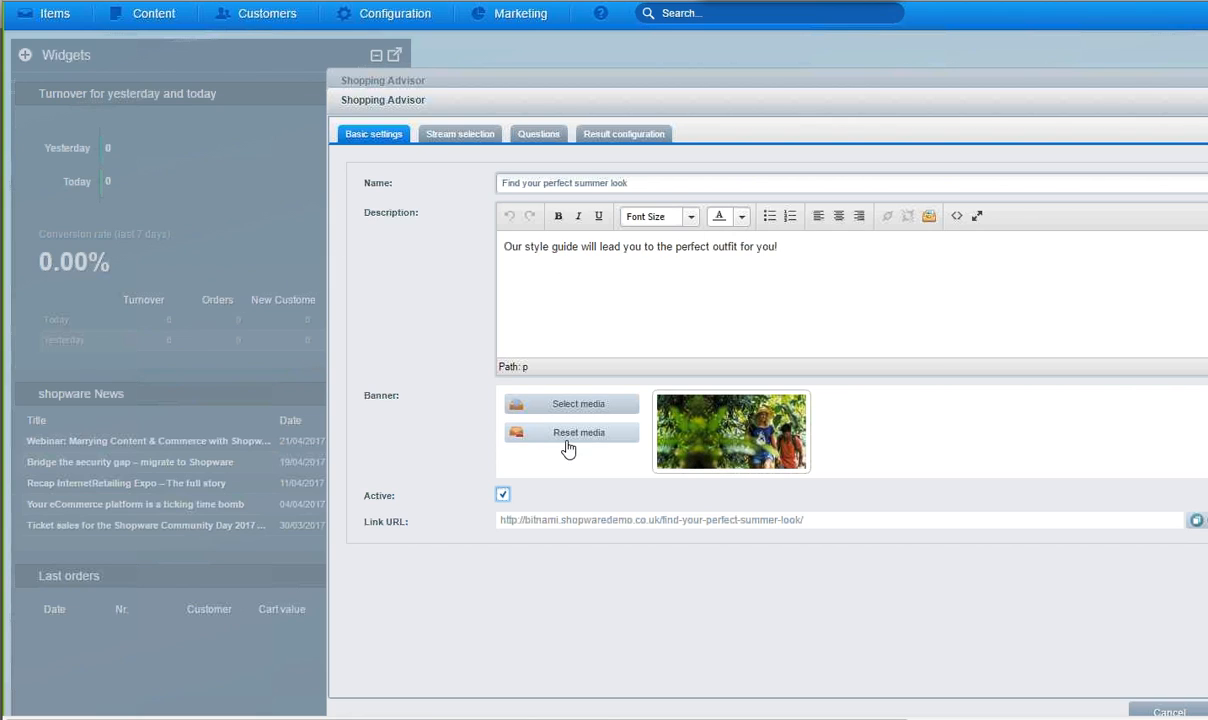
{"action": "left_click", "coordinate": [430, 132]}
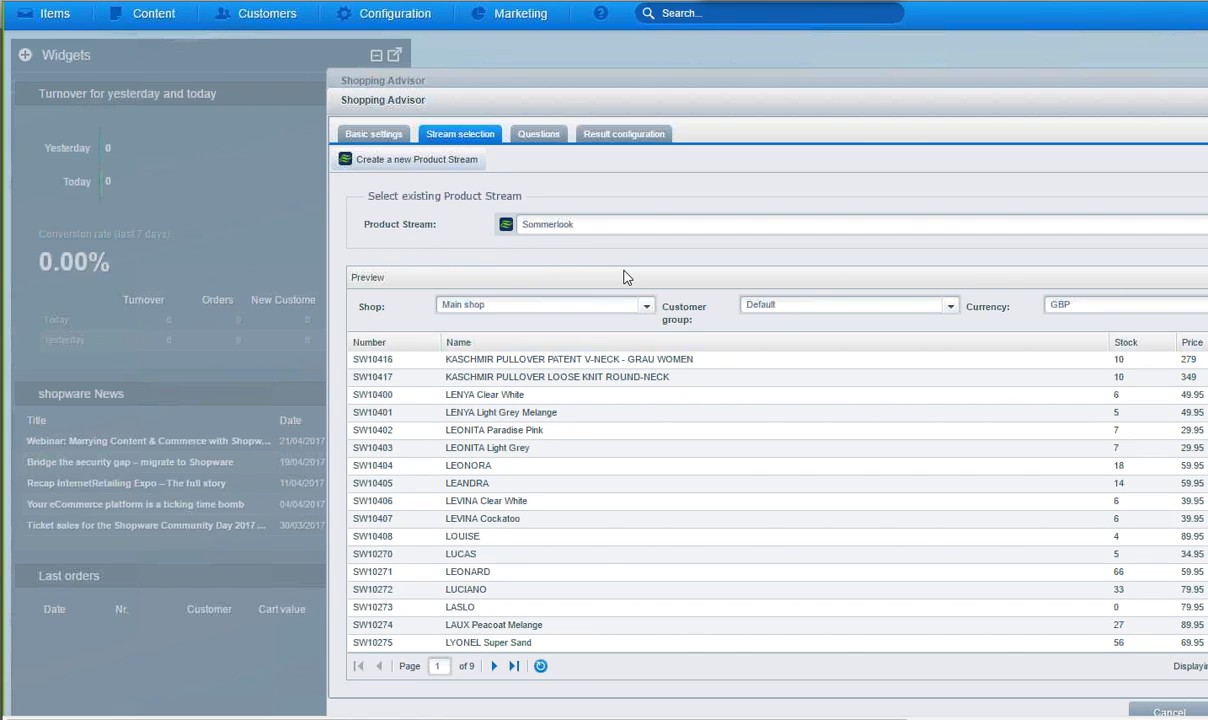
{"action": "left_click", "coordinate": [541, 137]}
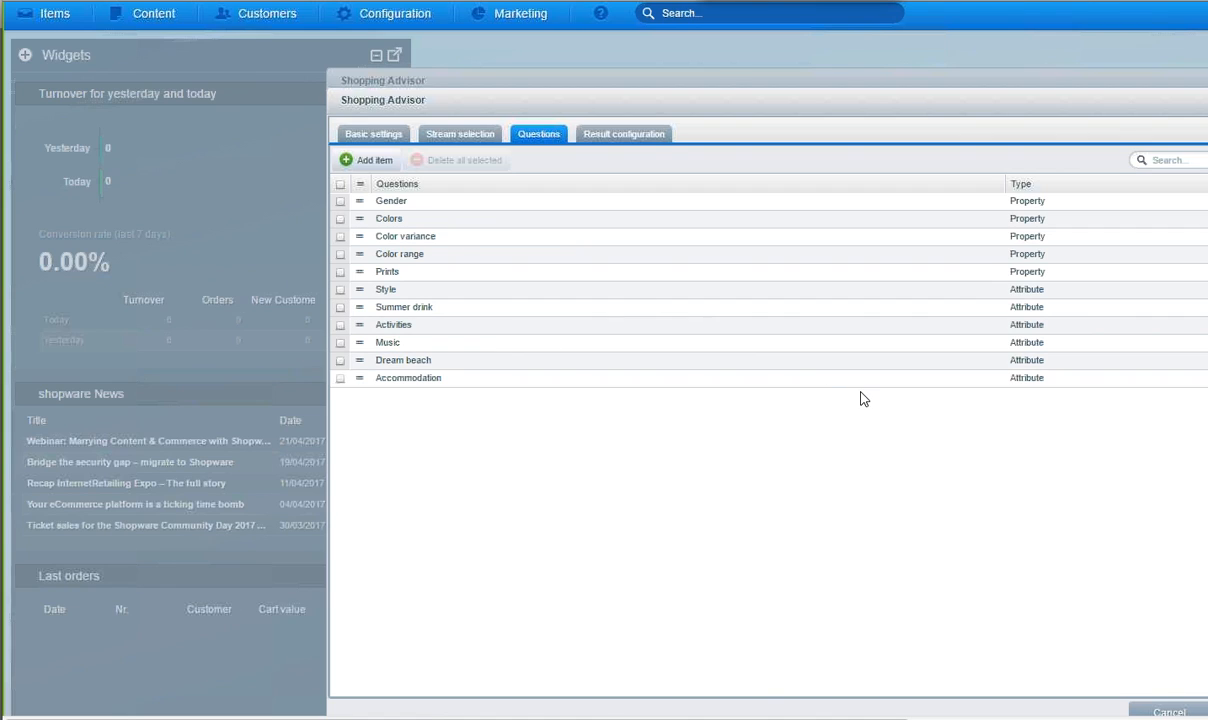
{"action": "left_click", "coordinate": [610, 134]}
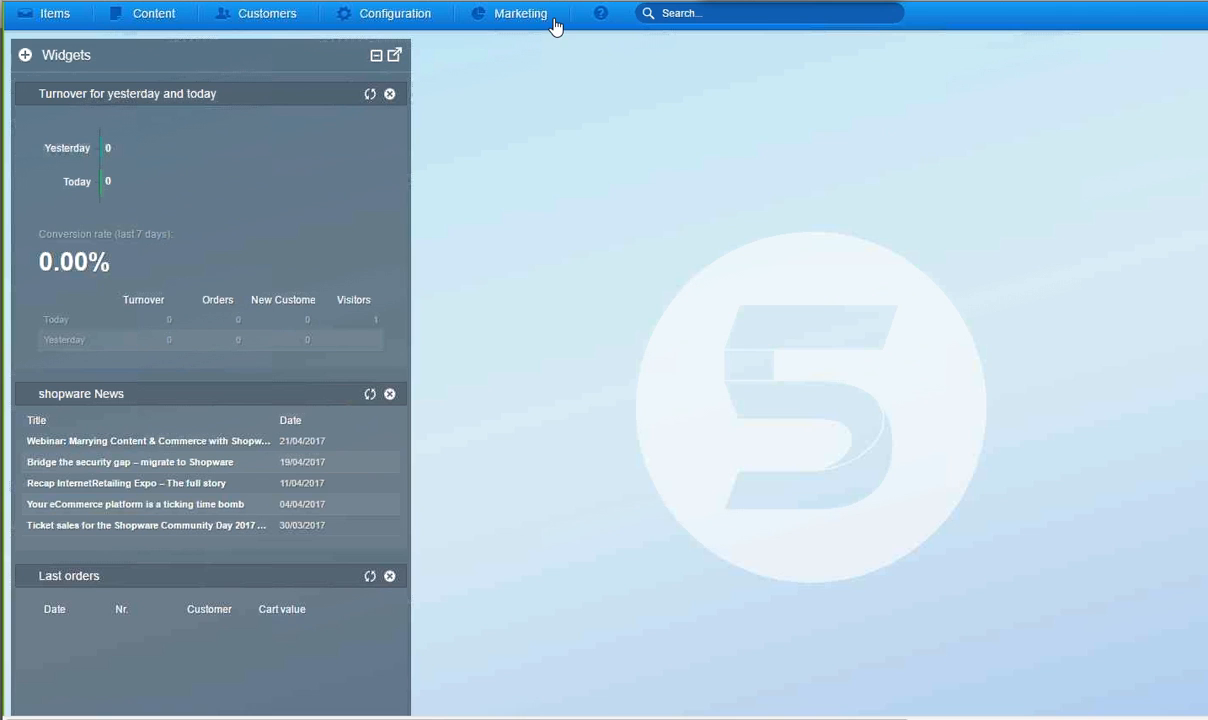
- Open the voucher management, view the blank configuration form for a new voucher, and close both without saving
{"action": "left_click", "coordinate": [515, 18]}
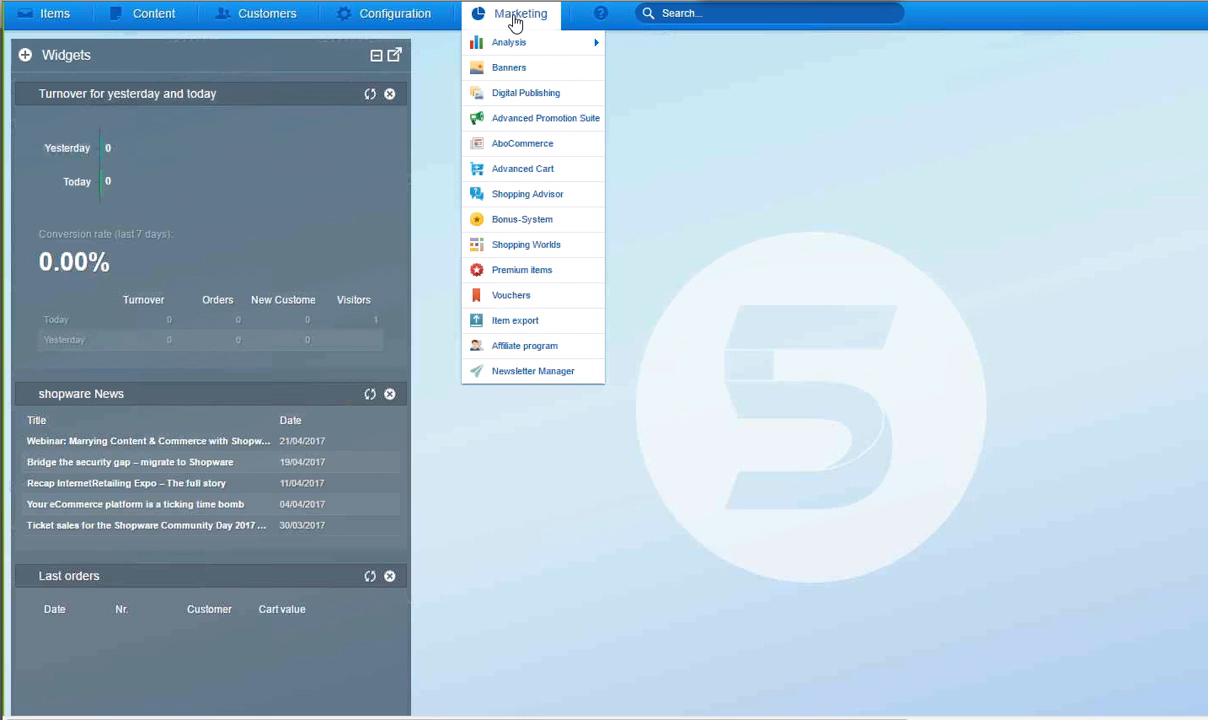
{"action": "left_click", "coordinate": [514, 298]}
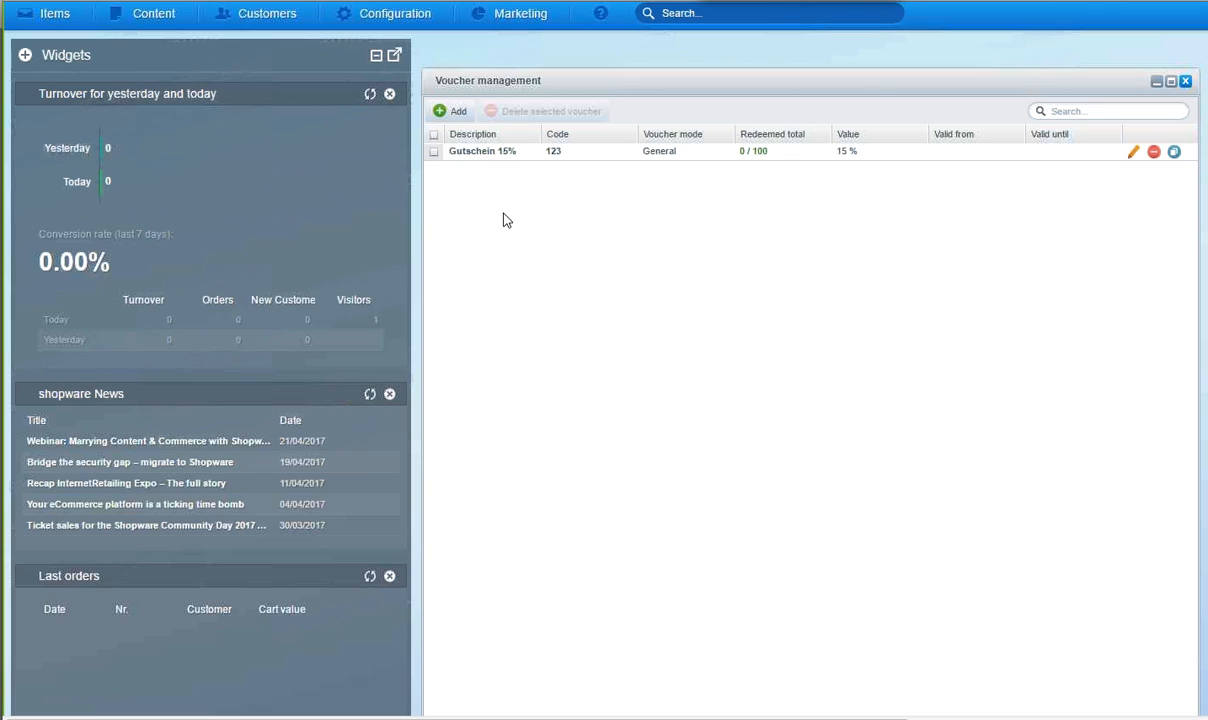
{"action": "left_click", "coordinate": [456, 114]}
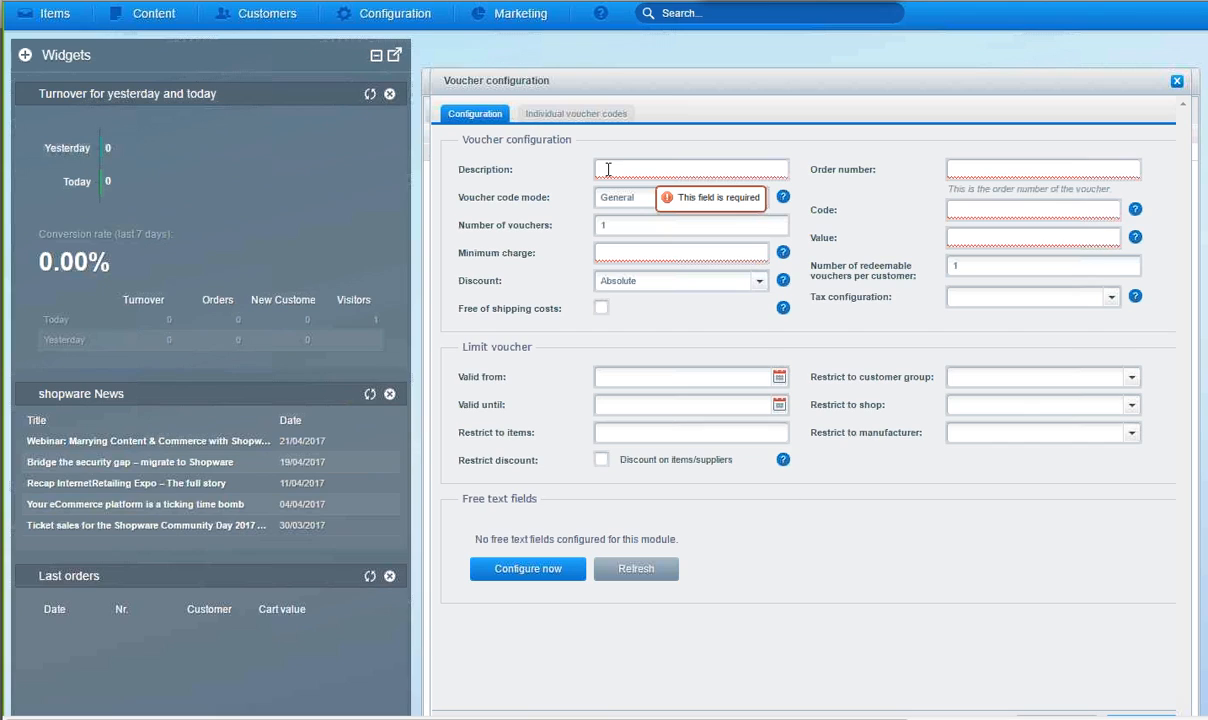
{"action": "left_click", "coordinate": [1177, 82]}
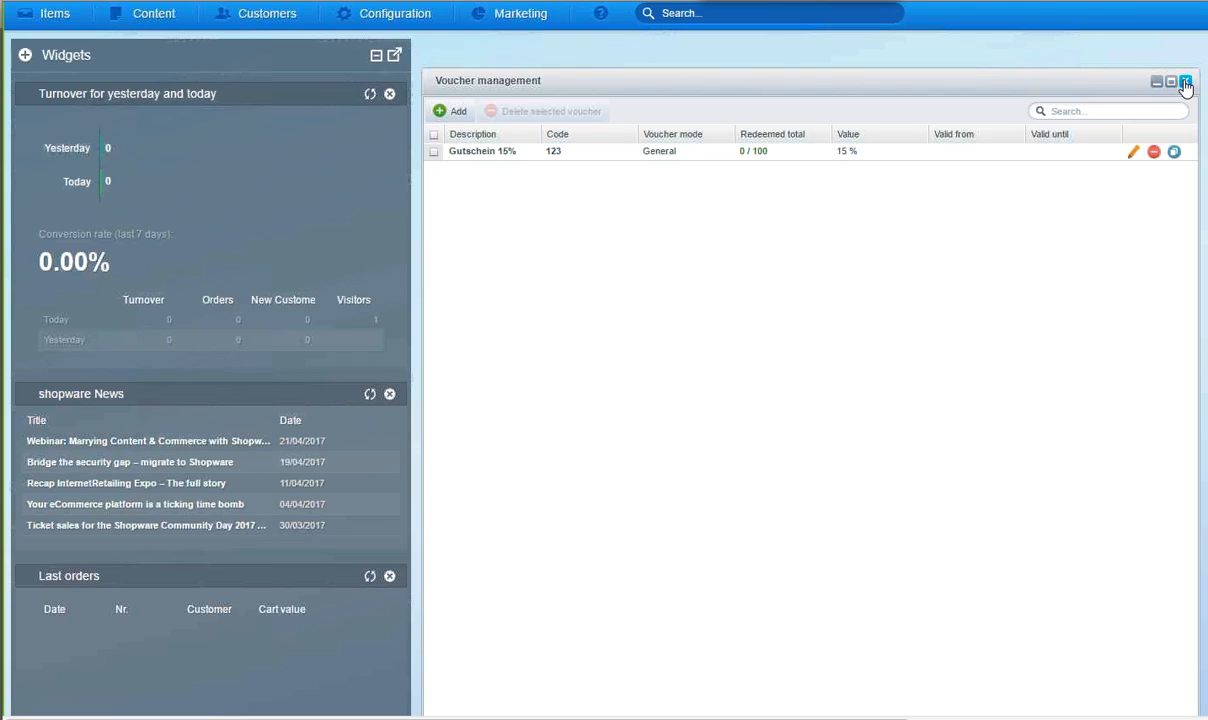
{"action": "left_click", "coordinate": [1179, 82]}
{"action": "left_click", "coordinate": [125, 22]}
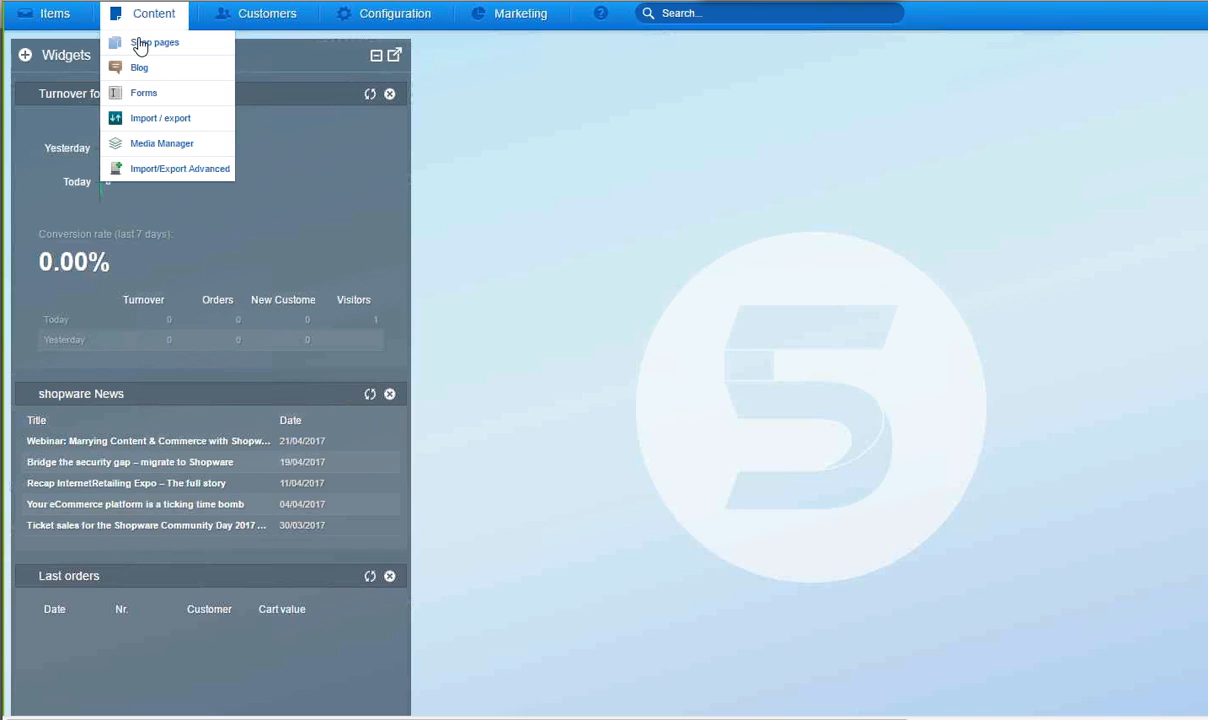
{"action": "left_click", "coordinate": [55, 14]}
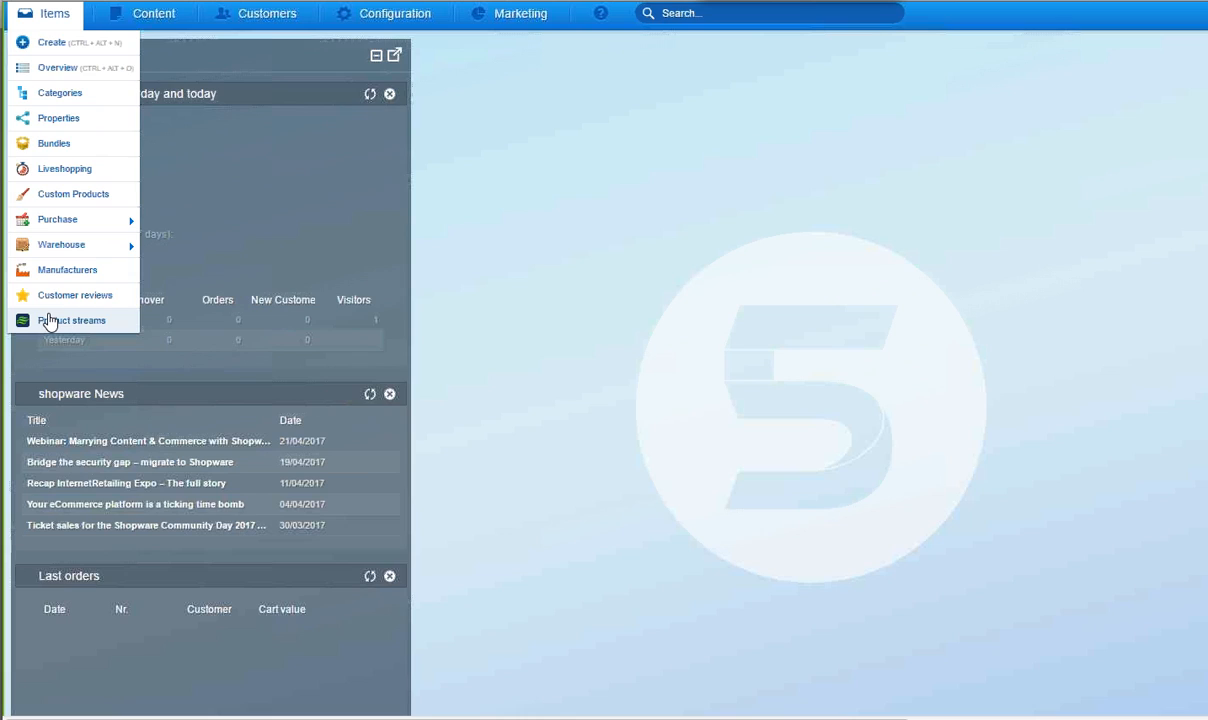
{"action": "mouse_move", "coordinate": [66, 230]}
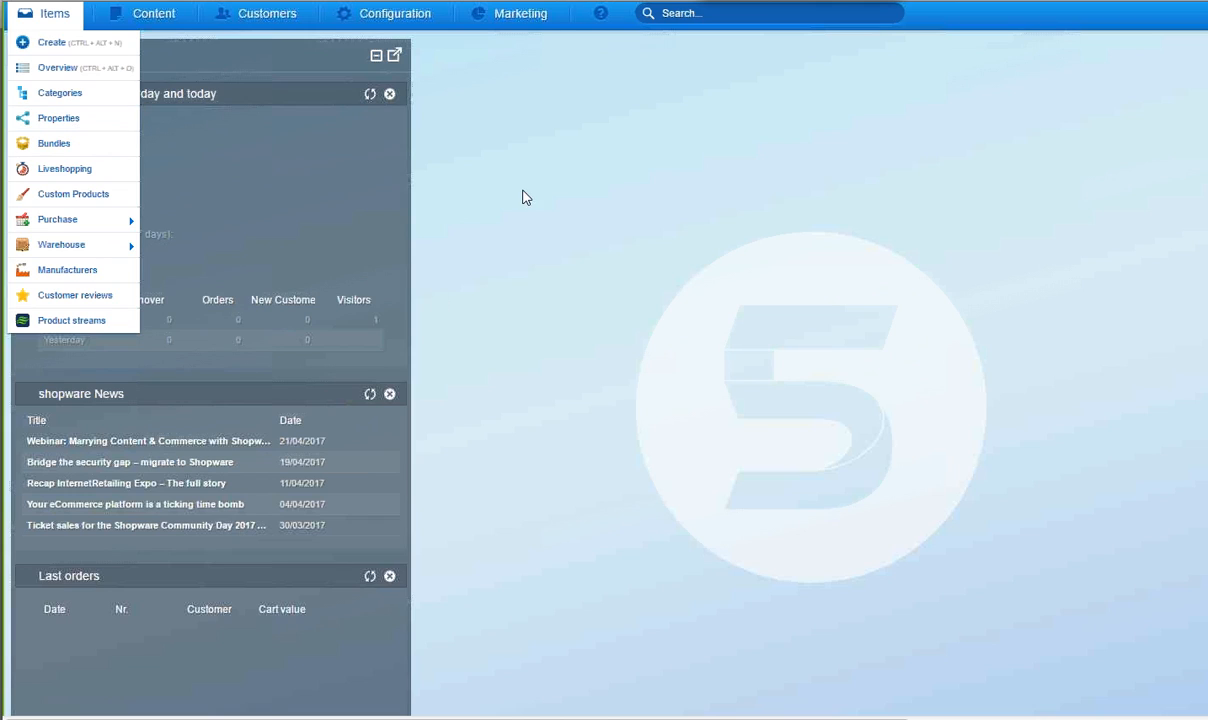
{"action": "left_click", "coordinate": [515, 14]}
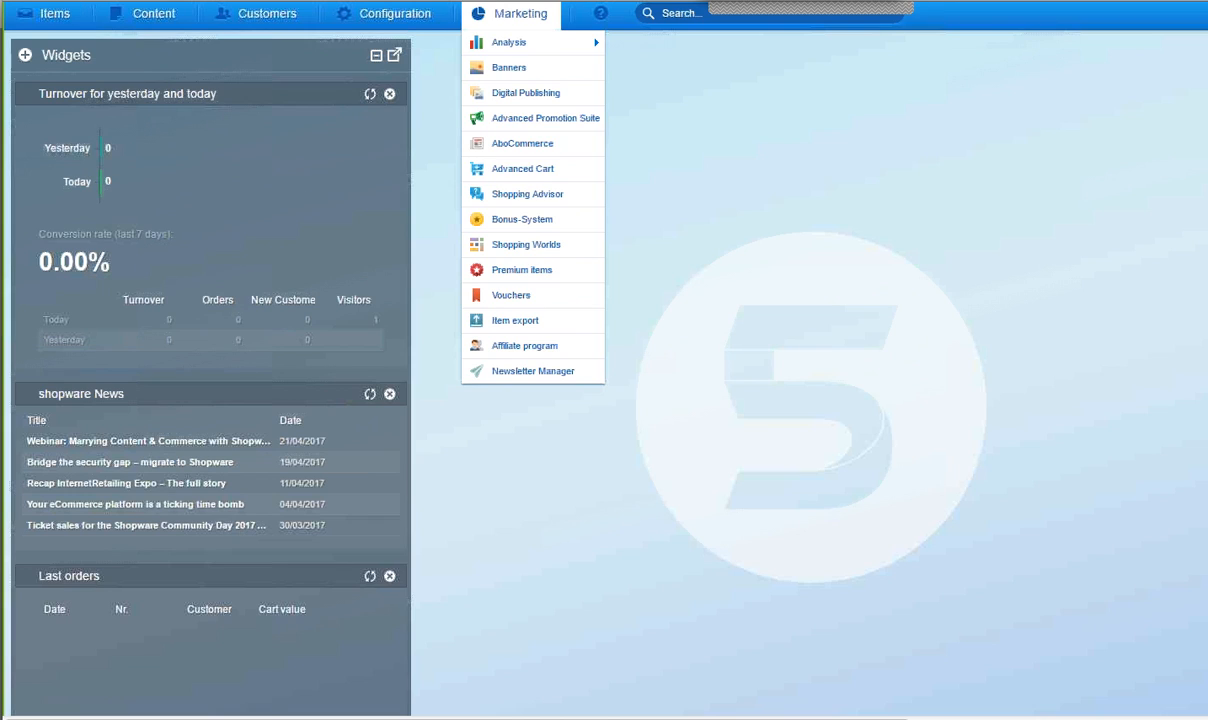